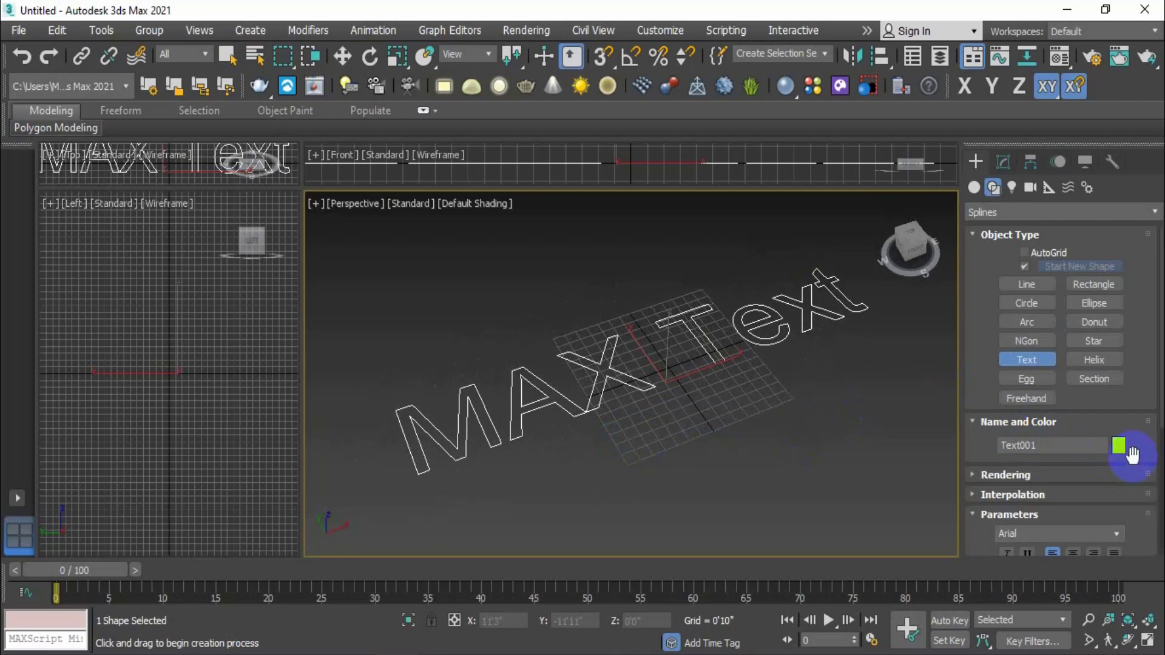
- Open the MAX Text spline's modification settings and review its interpolation and text parameters
scroll(1130, 461, "down", 3)
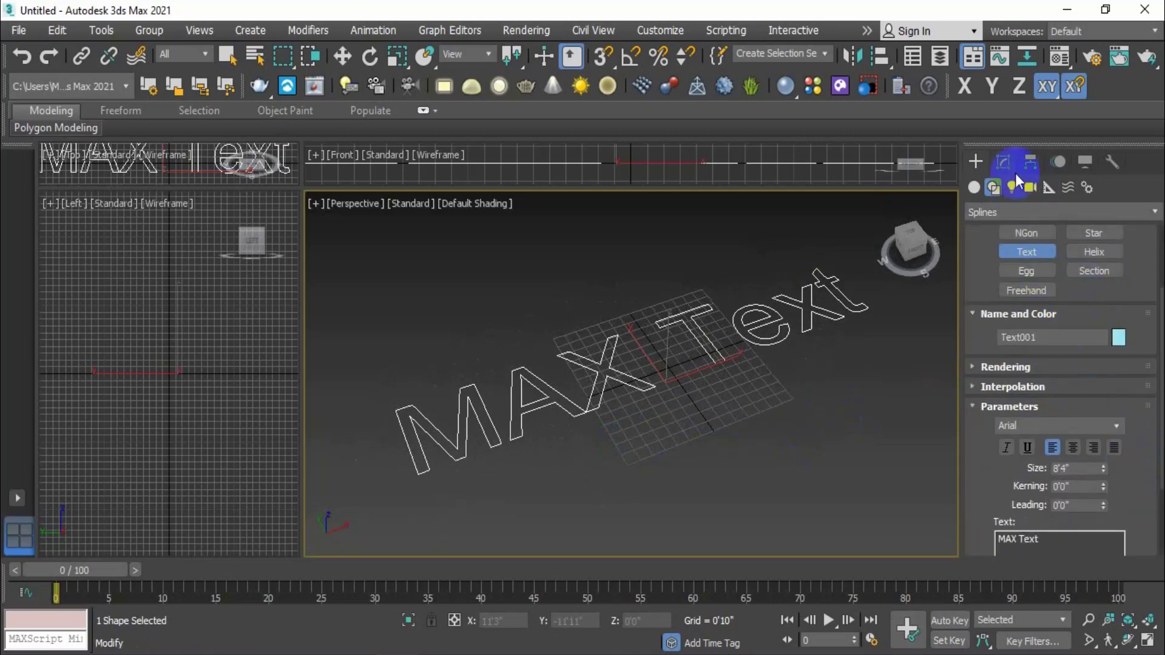
left_click(1004, 162)
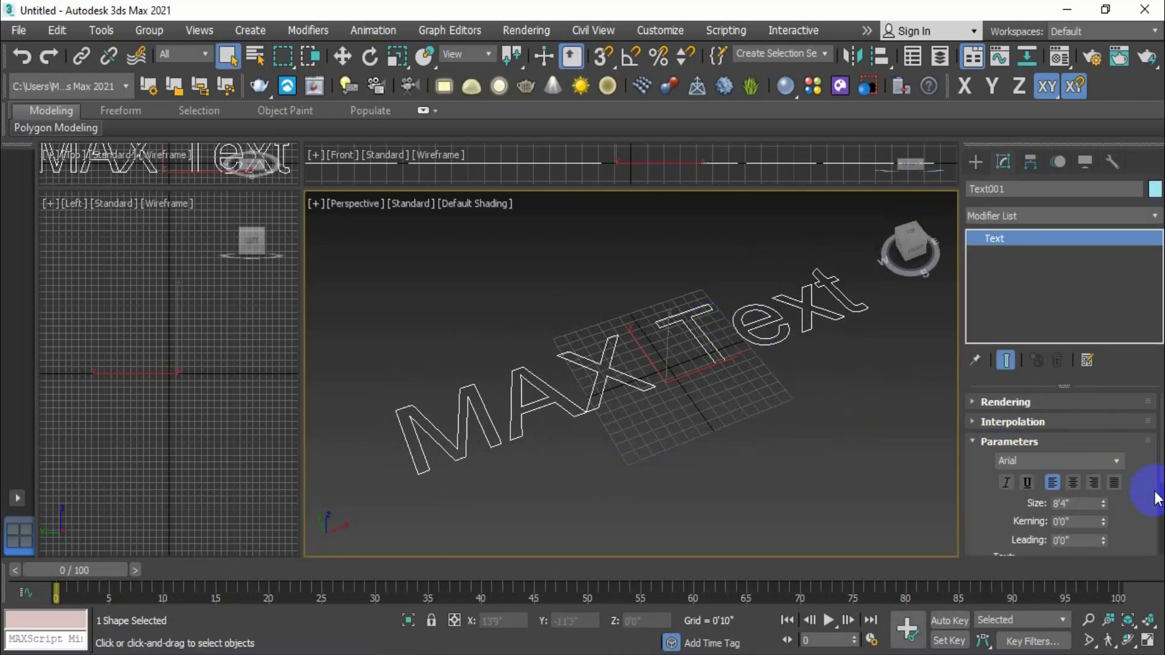
left_click(972, 421)
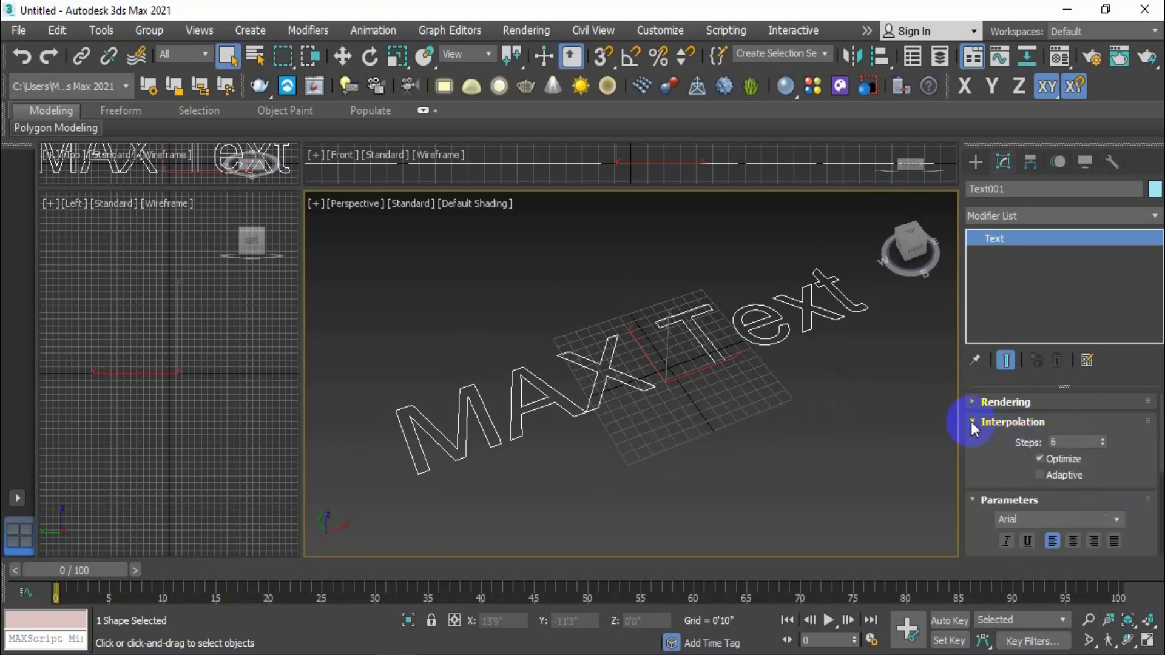
left_click(971, 421)
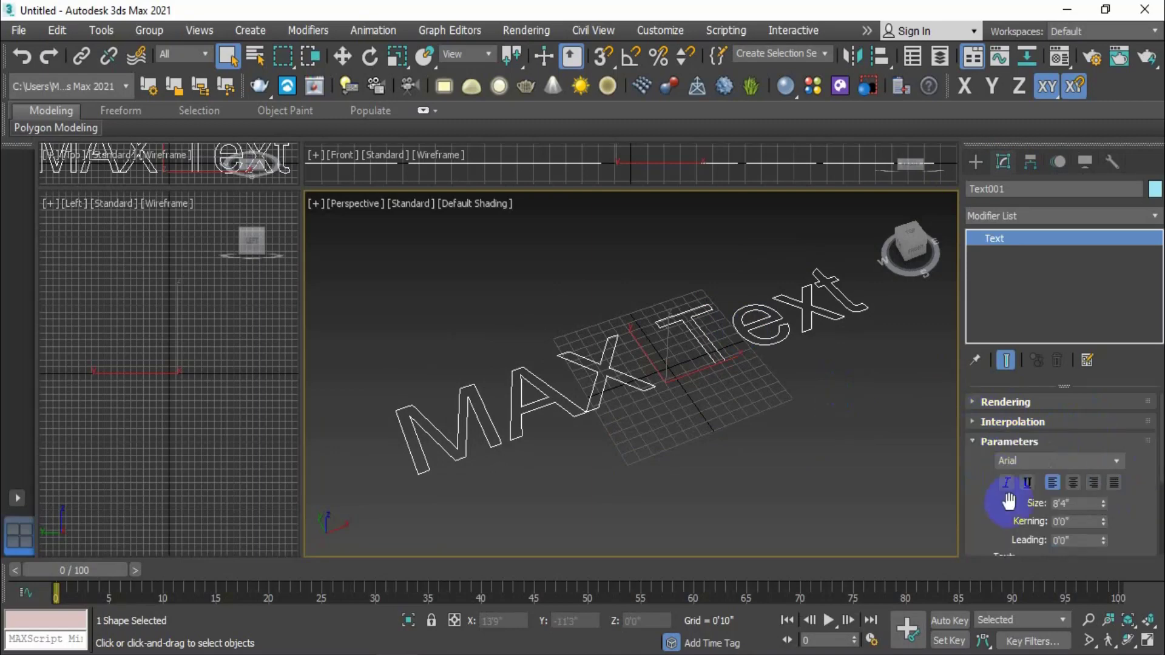
left_click_drag(997, 473, 1074, 447)
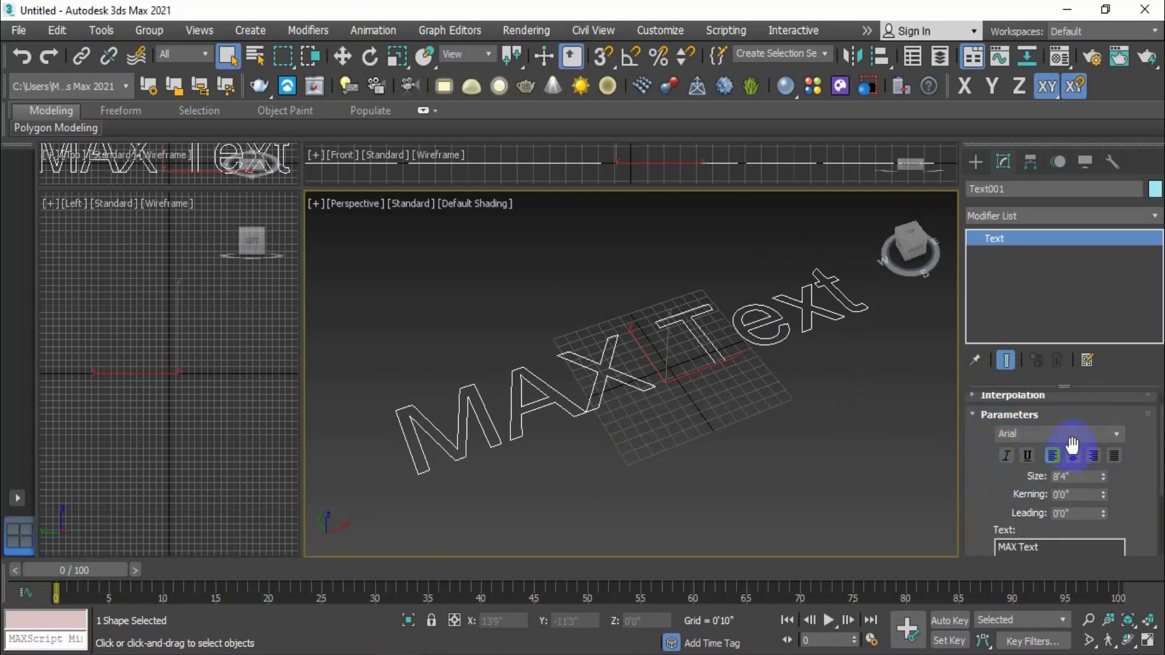
- Try the Arial Bold and Arial Bold Italic fonts on the text and return it to Arial
left_click(1116, 434)
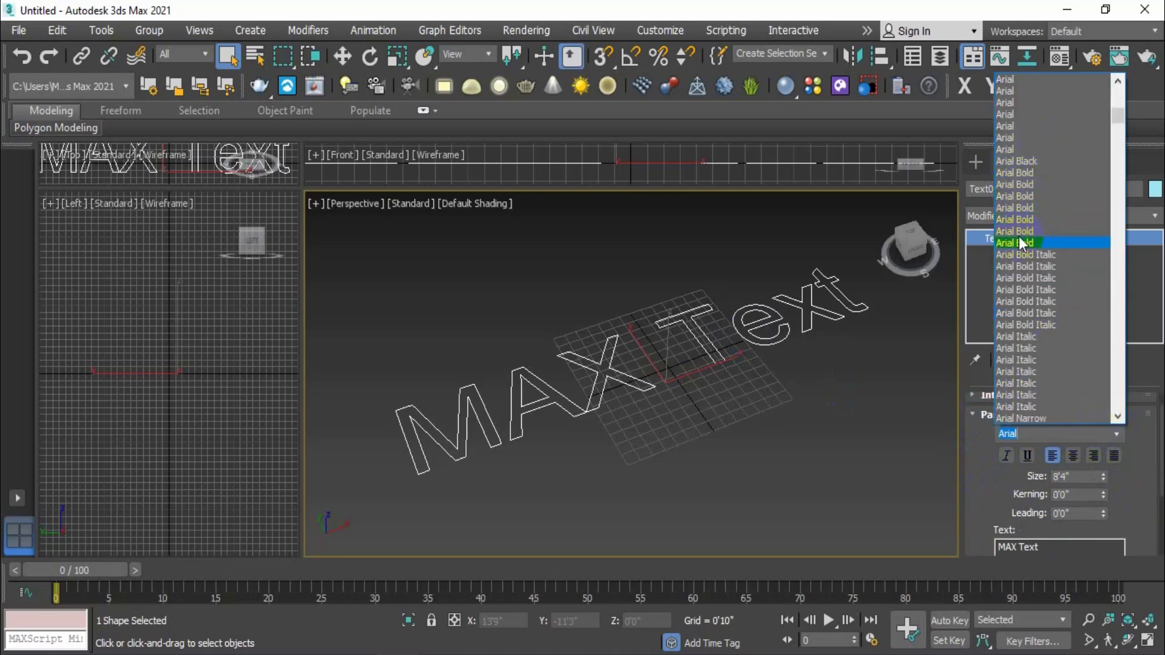
scroll(1022, 329, "down", 8)
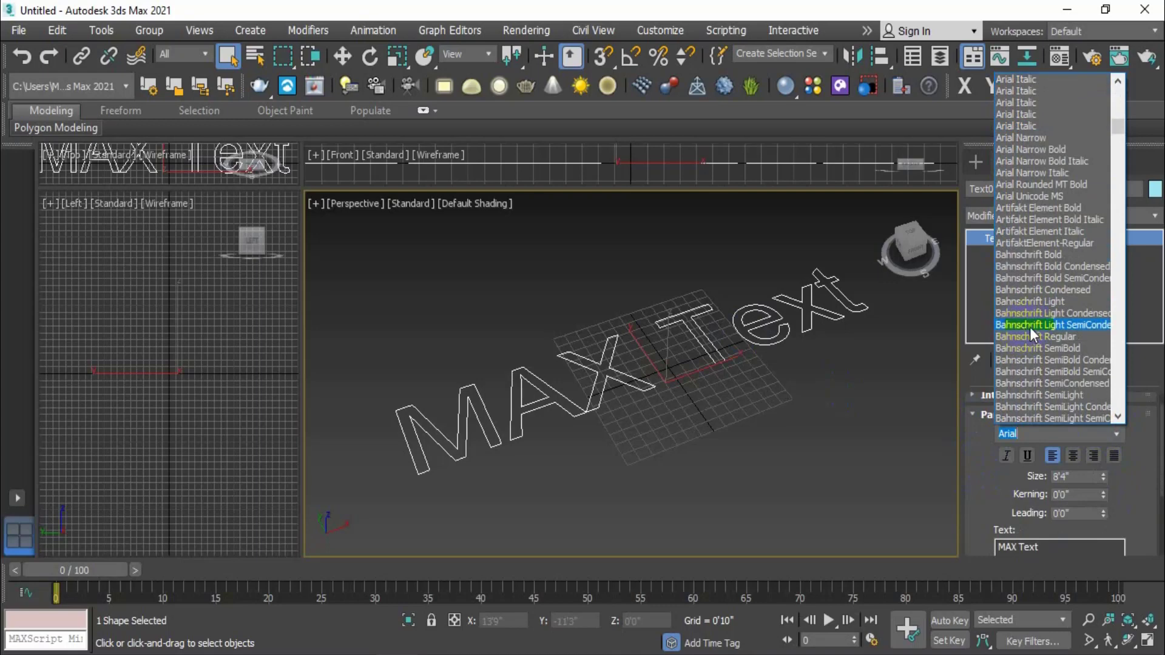
scroll(1029, 339, "up", 5)
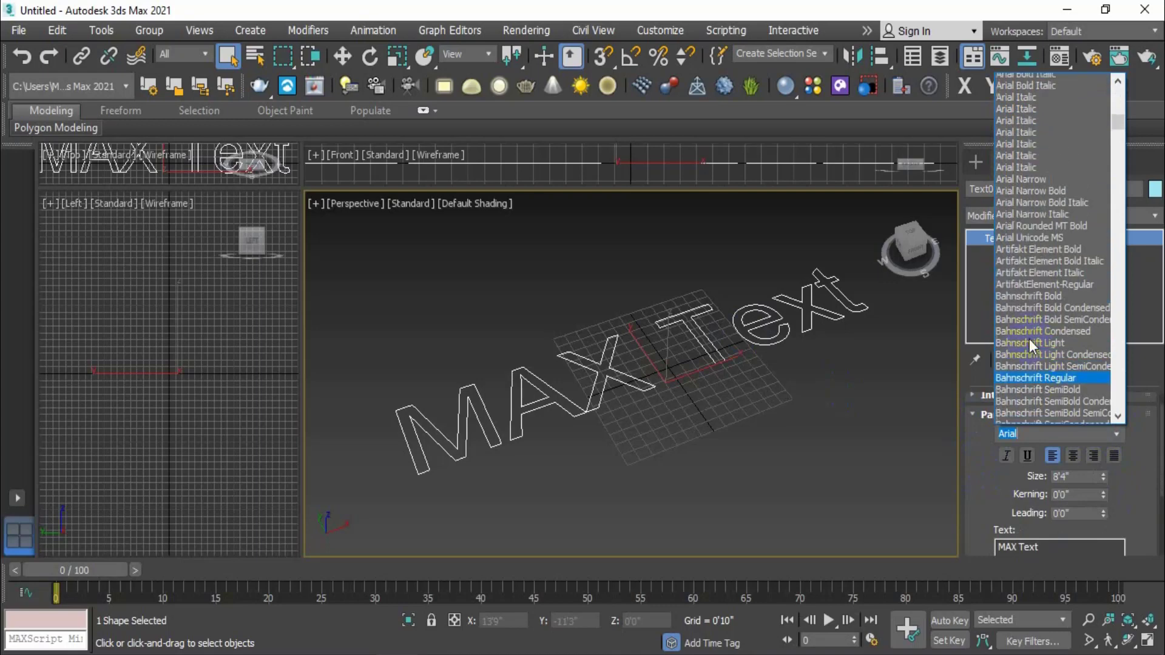
left_click(1062, 433)
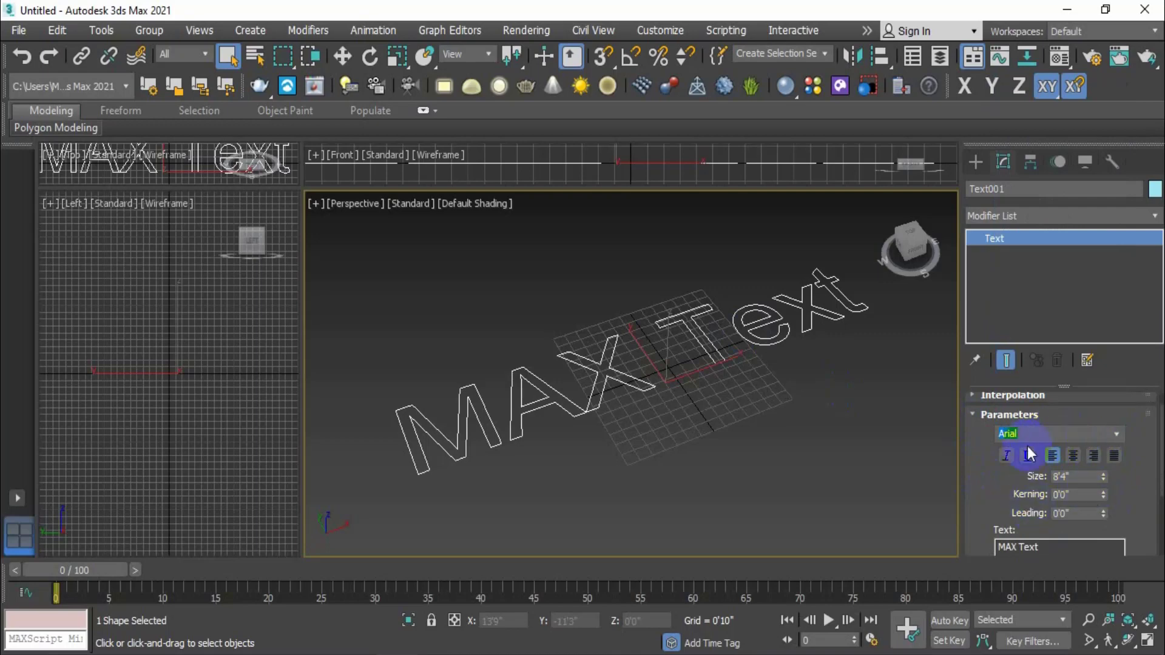
left_click(1114, 436)
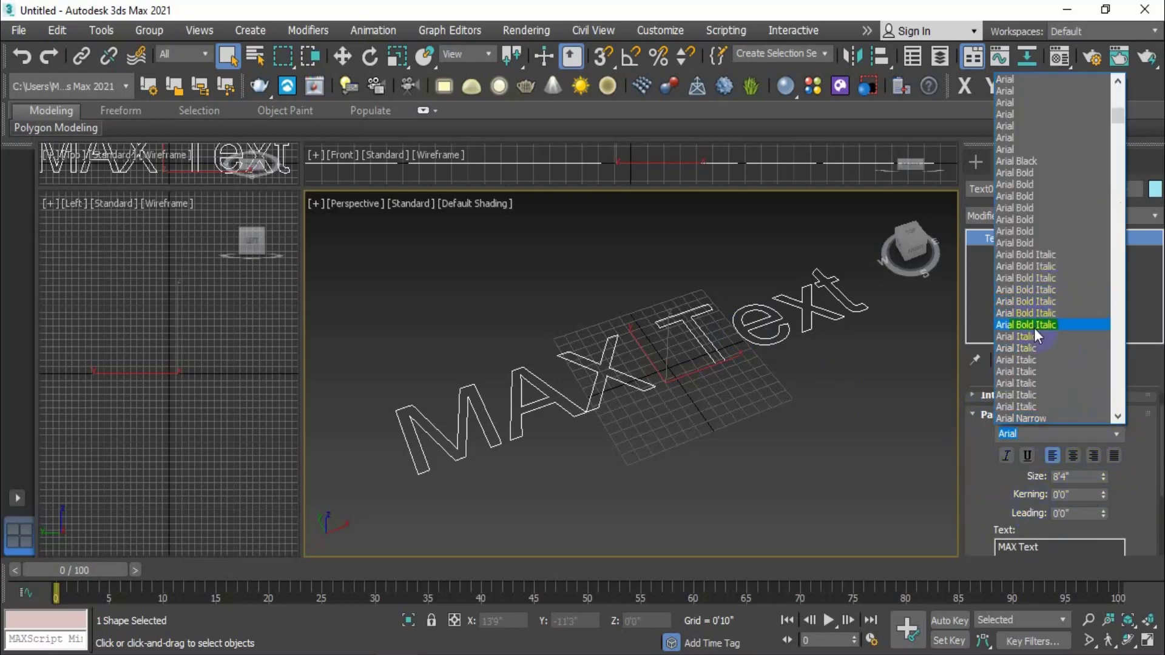
left_click(1013, 220)
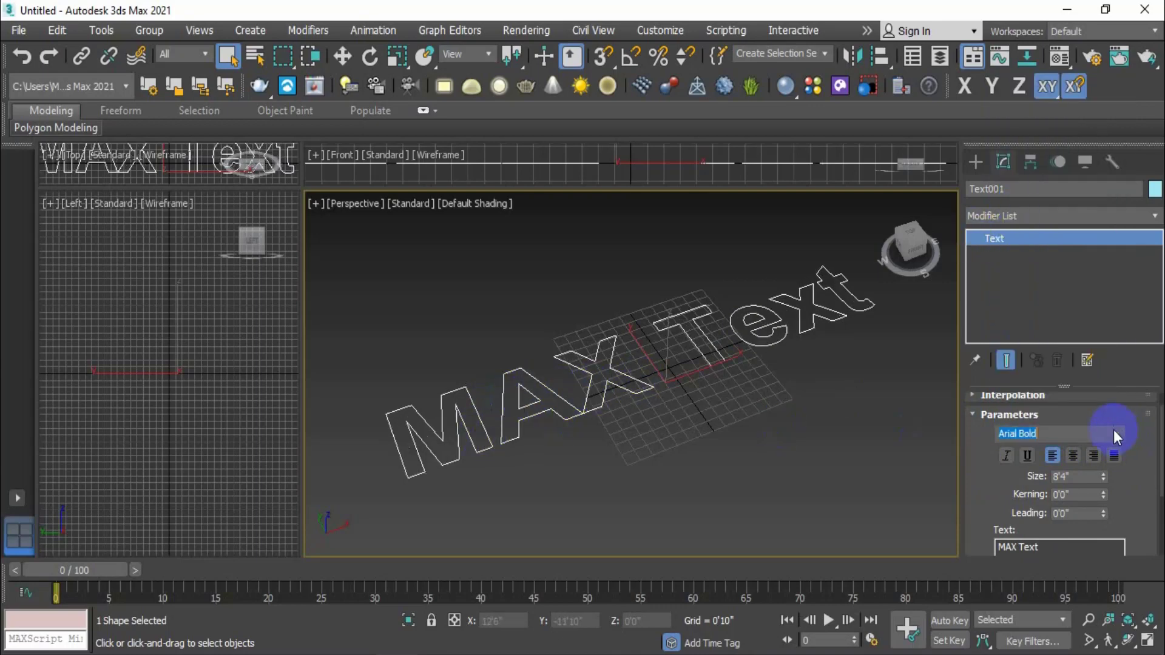
left_click(1114, 432)
left_click(1039, 212)
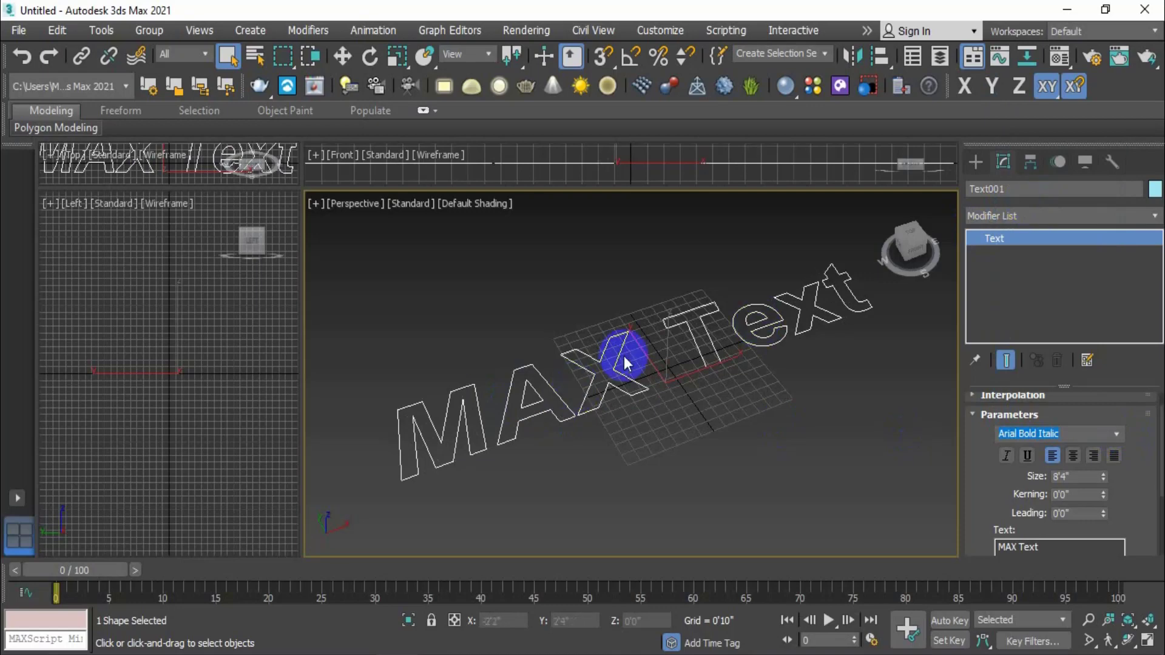
left_click(1117, 434)
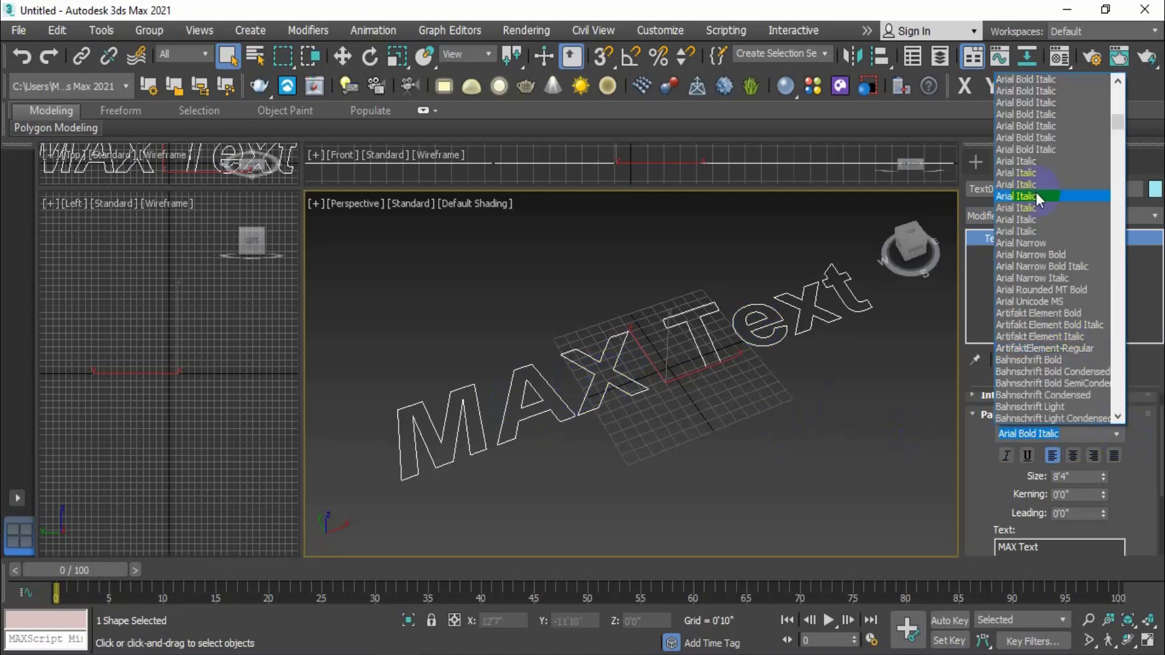
scroll(1030, 297, "up", 4)
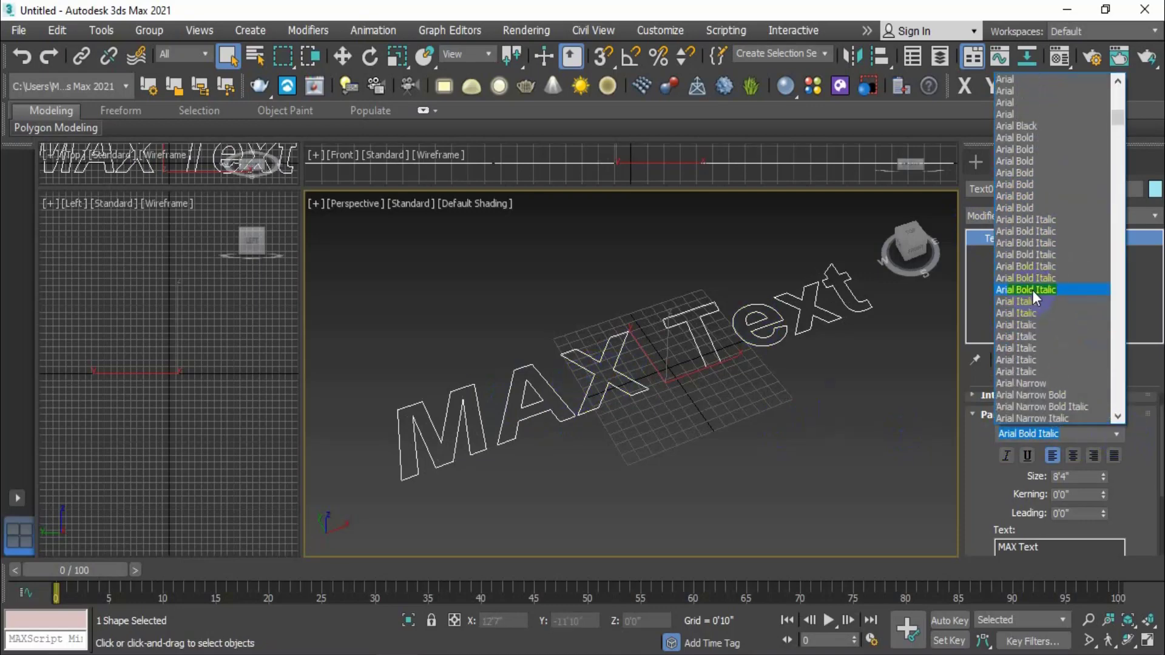
left_click(1013, 101)
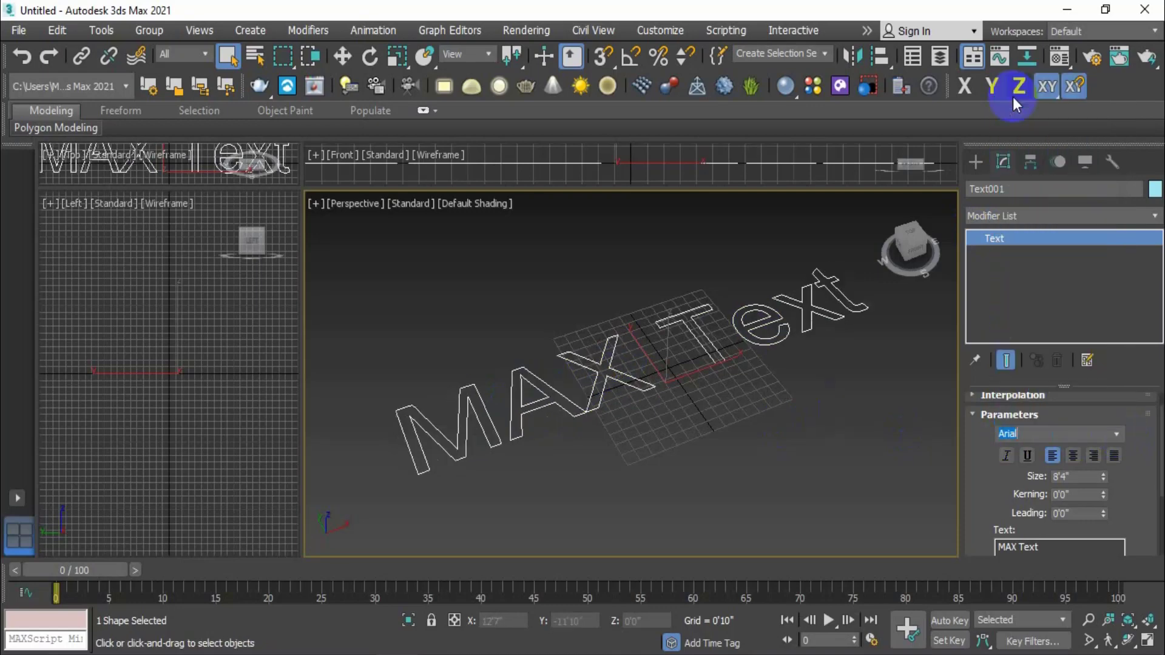
- Try the italic and underline styles on the text, switching both off and keeping it left-aligned
left_click(1006, 456)
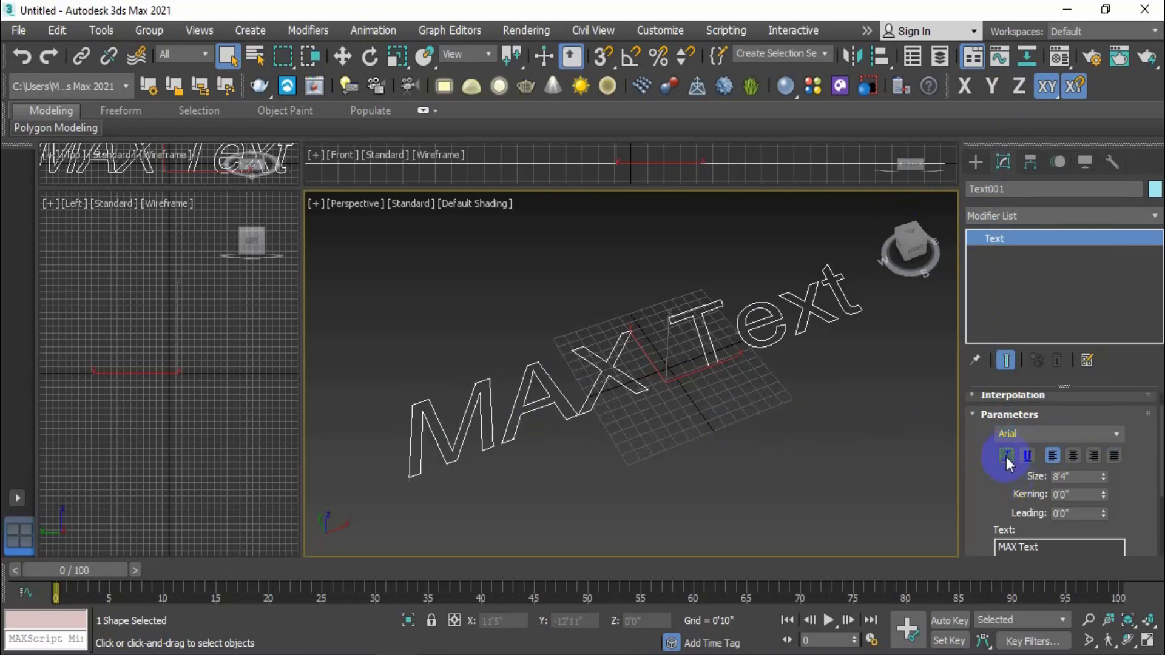
left_click(1006, 456)
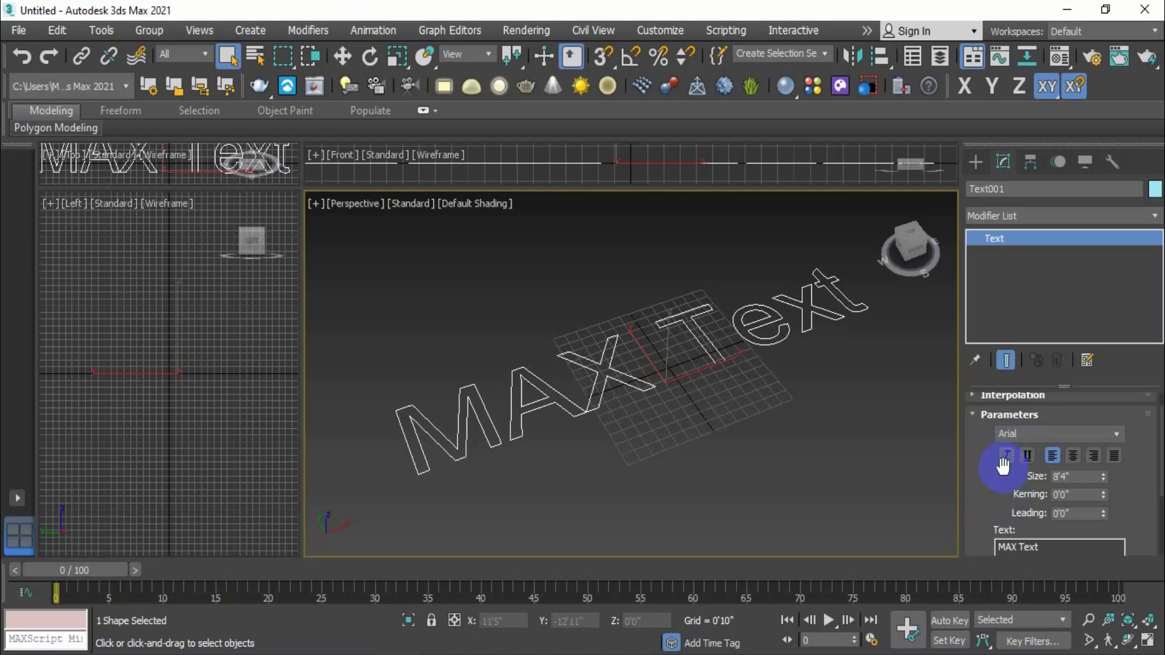
left_click(1006, 456)
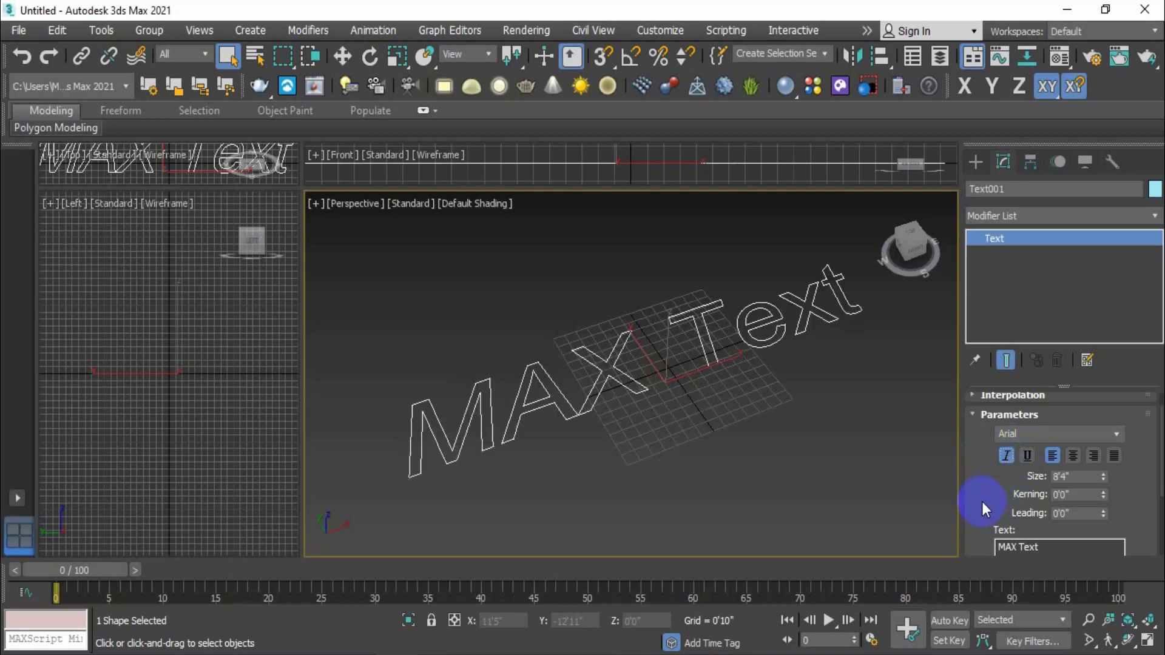
left_click(1006, 456)
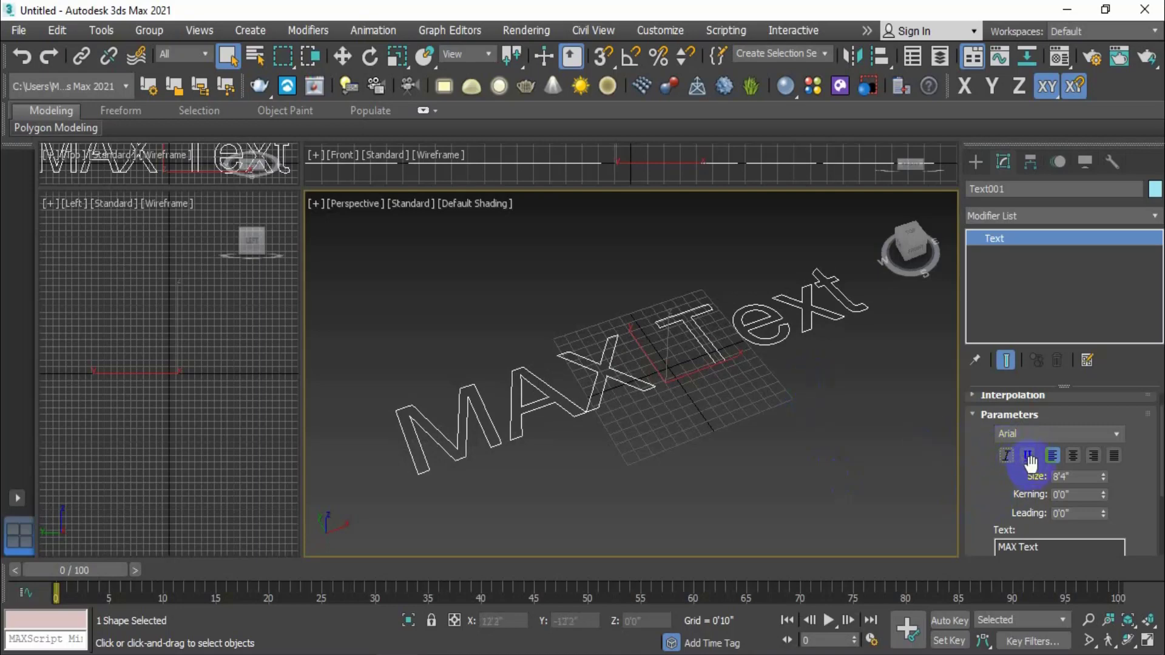
left_click(1028, 456)
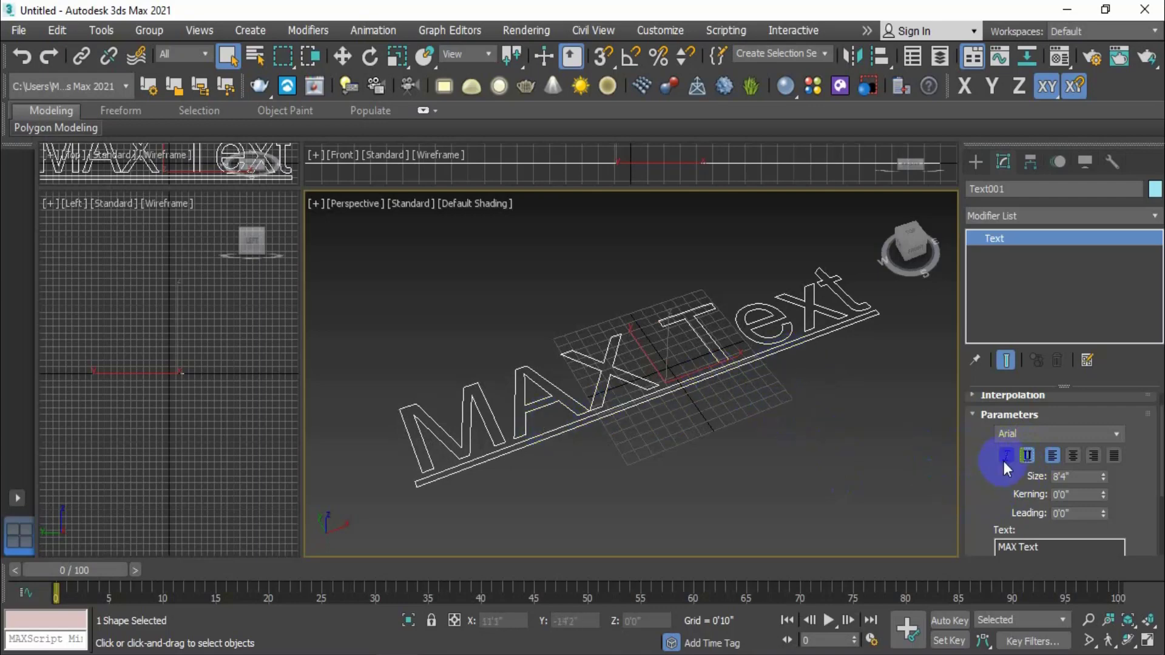
left_click(1028, 456)
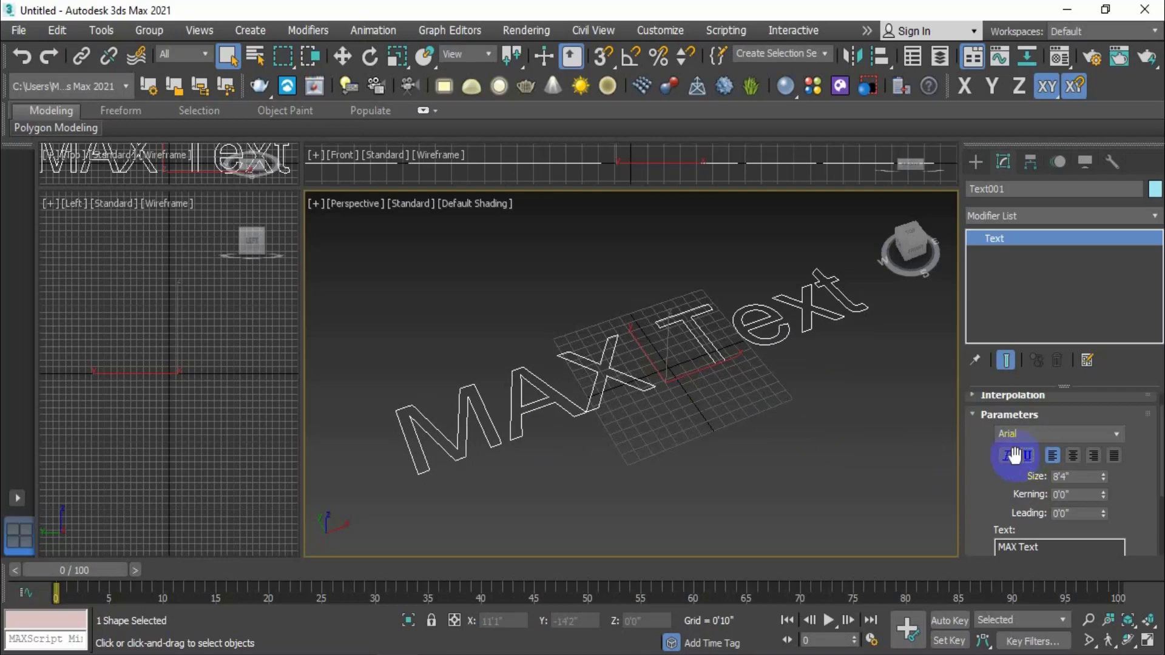
left_click(1052, 457)
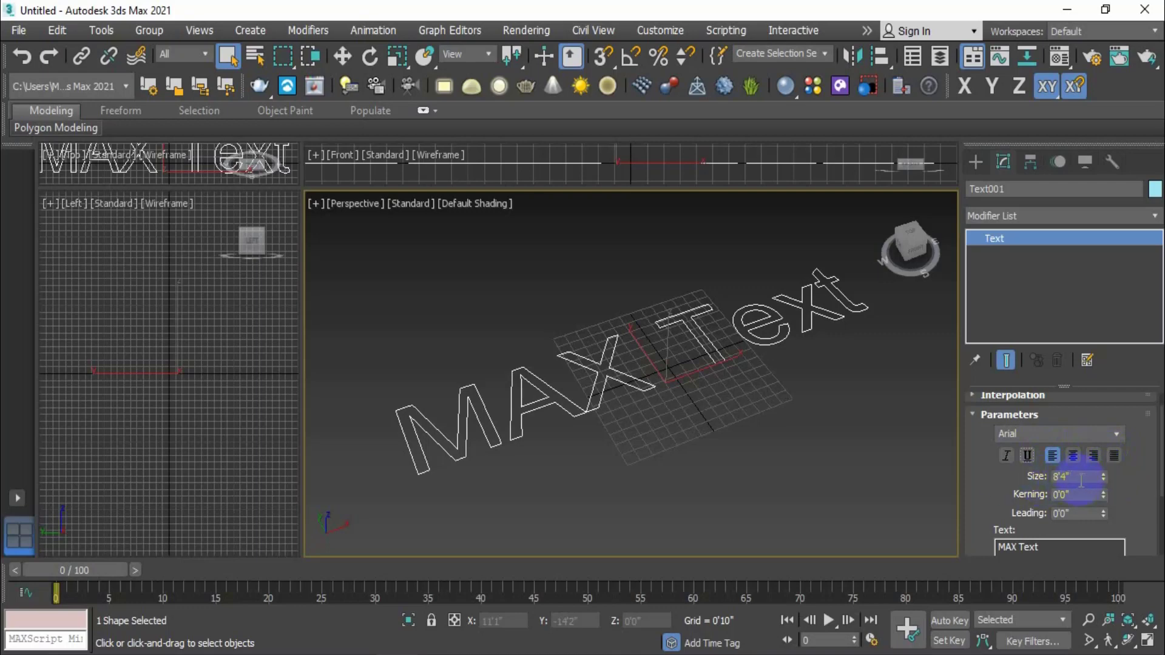
- Set the text size to 7'0" and try a kerning of 0'1", resetting it to 0'0"
scroll(759, 457, "down", 3)
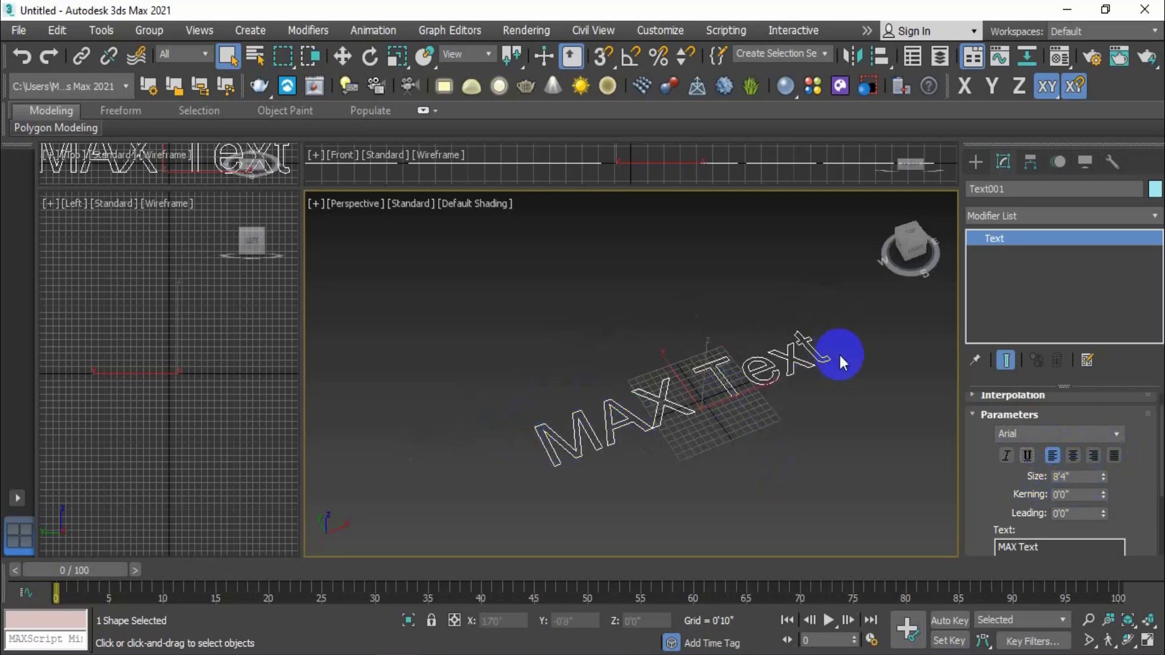
mouse_move(1101, 479)
left_mouse_down()
mouse_move(1103, 515)
mouse_move(1103, 470)
mouse_move(1105, 488)
left_mouse_up()
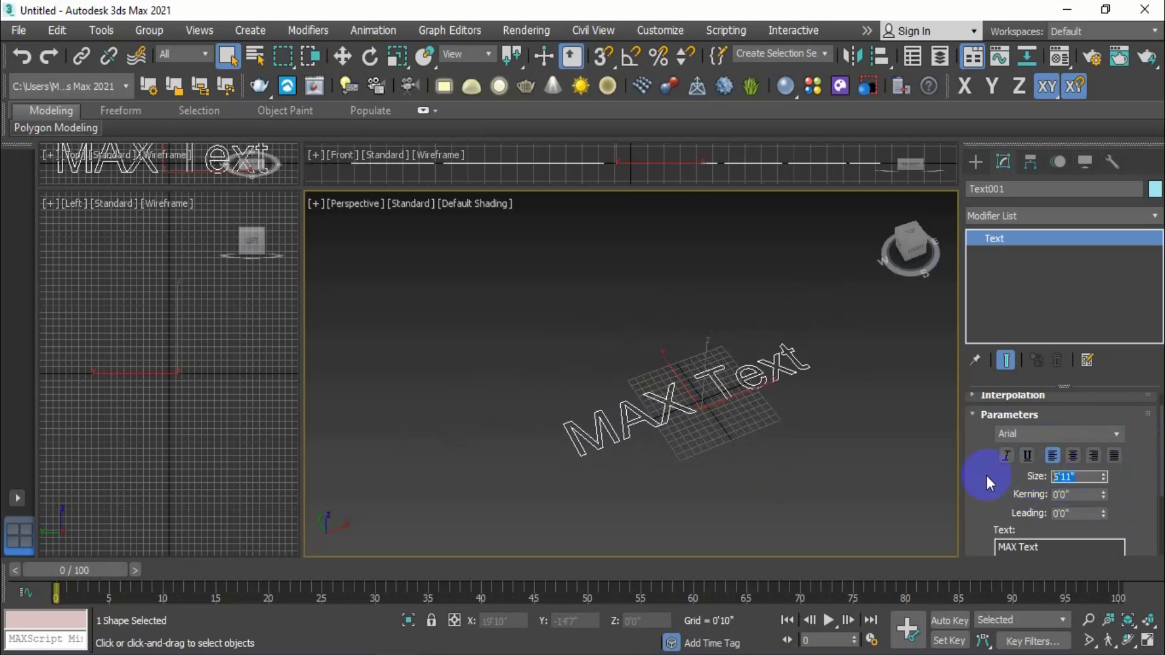
type("7")
key("Return")
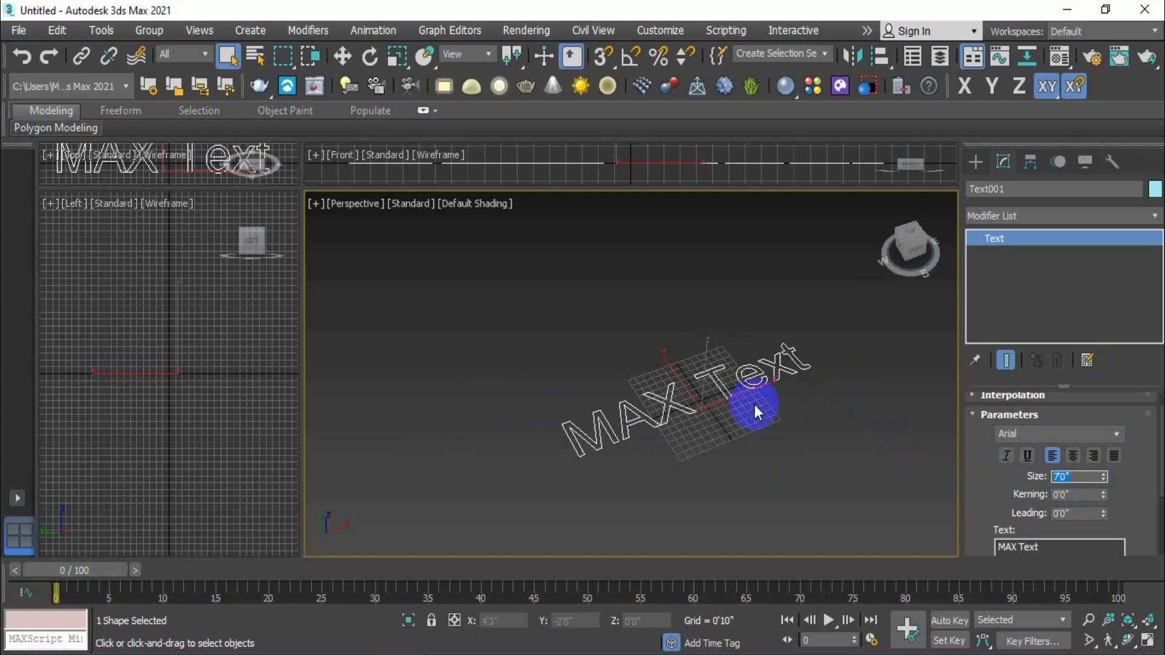
scroll(755, 406, "up", 2)
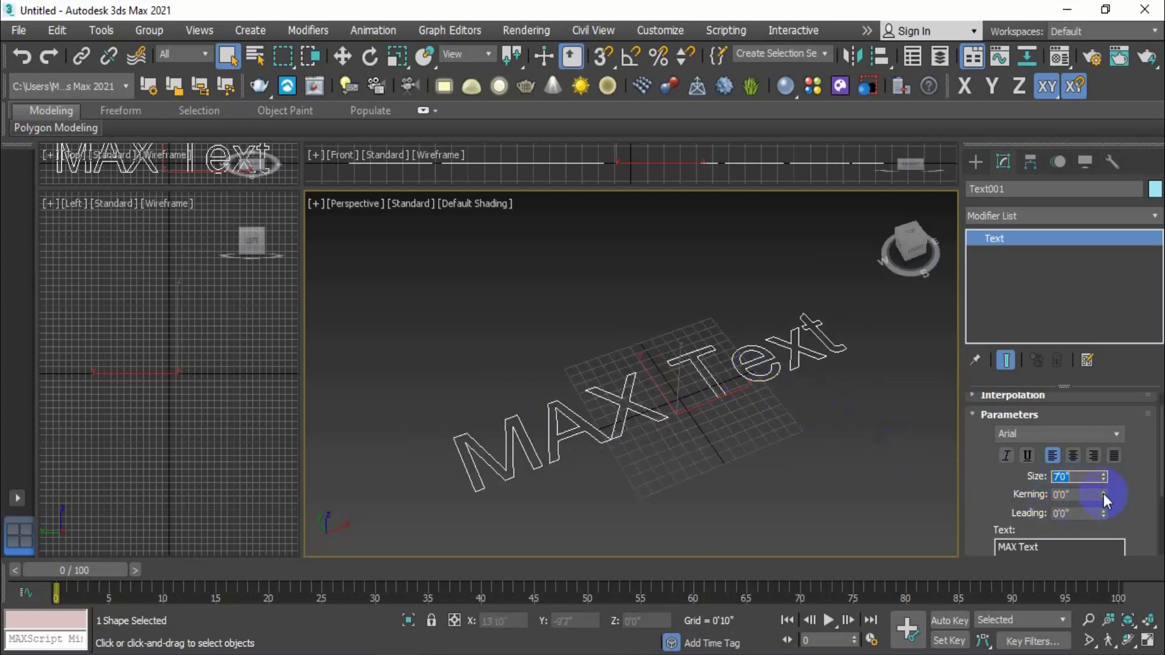
mouse_move(1103, 493)
left_mouse_down()
mouse_move(1111, 320)
mouse_move(1117, 449)
mouse_move(1117, 268)
mouse_move(1119, 478)
mouse_move(1091, 350)
mouse_move(1100, 286)
mouse_move(1100, 538)
mouse_move(1113, 253)
mouse_move(1142, 510)
mouse_move(1136, 333)
mouse_move(1102, 497)
left_mouse_up()
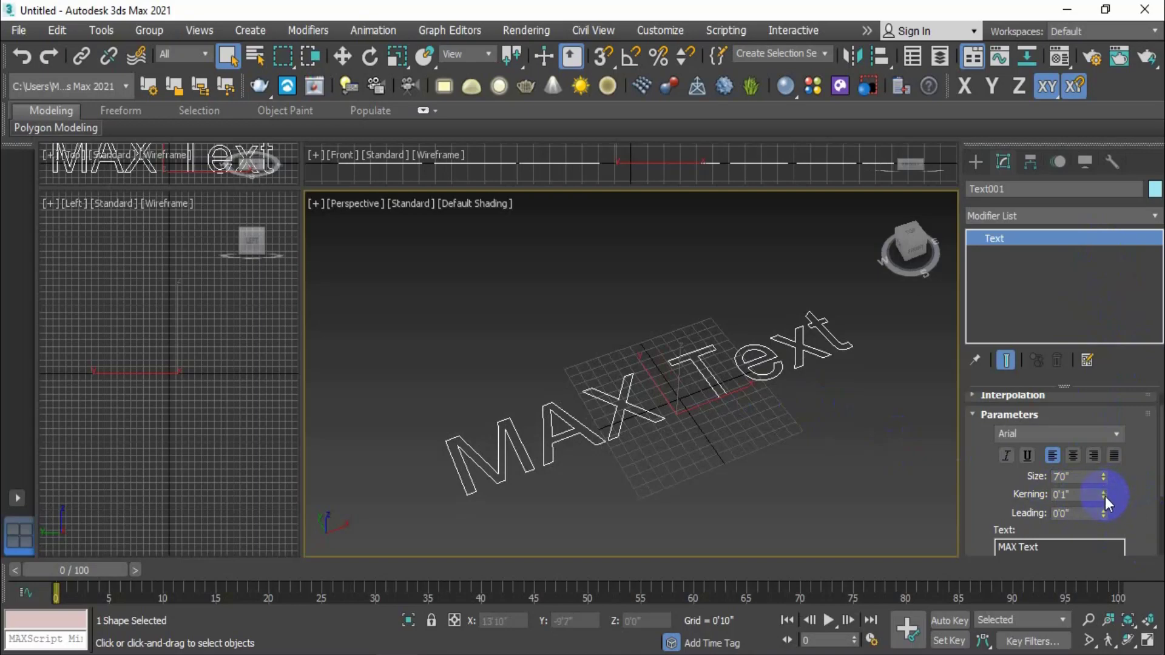
right_click(1103, 496)
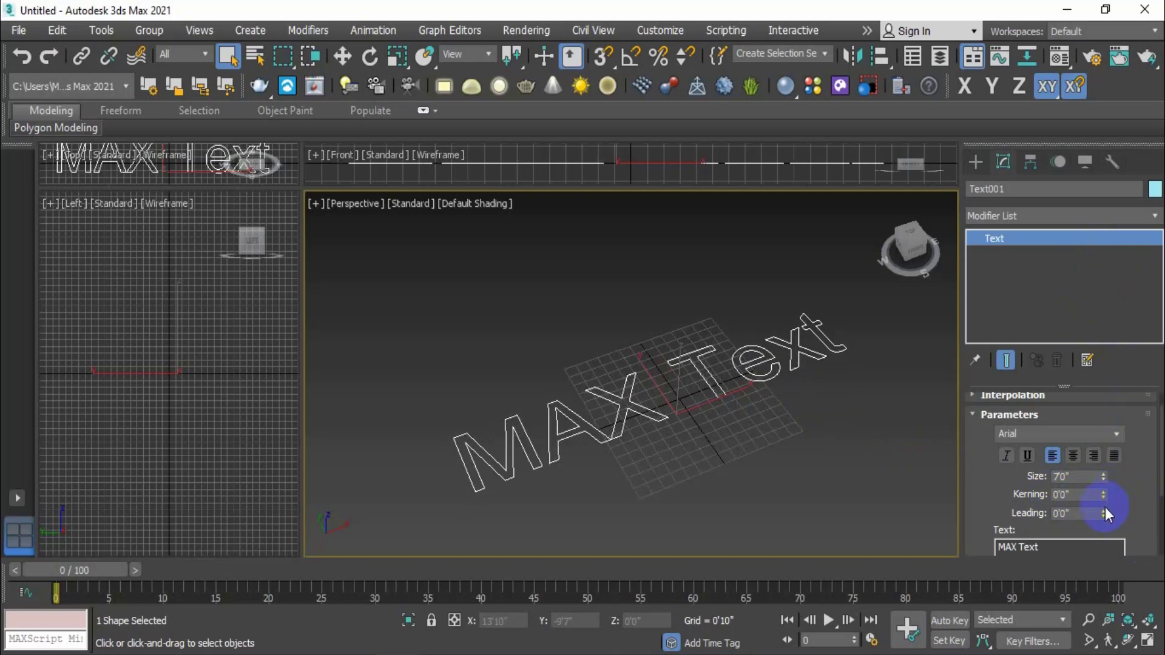
- Replace the MAX Text wording of the spline with SHADIN
scroll(1108, 510, "down", 1)
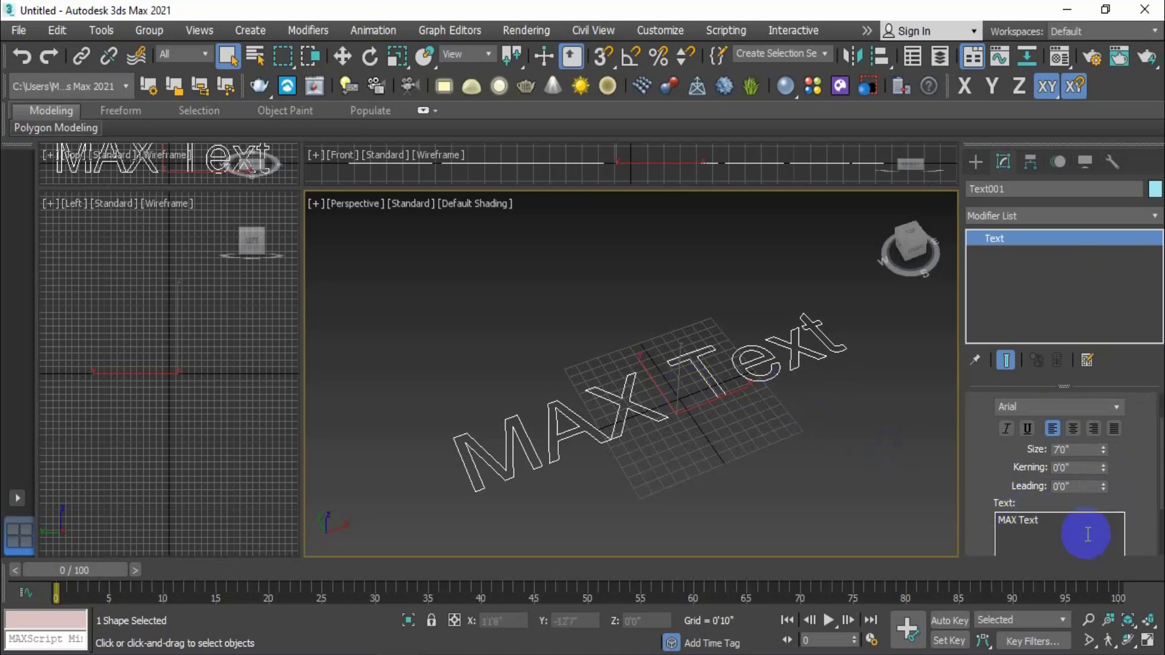
left_click_drag(1078, 529, 932, 521)
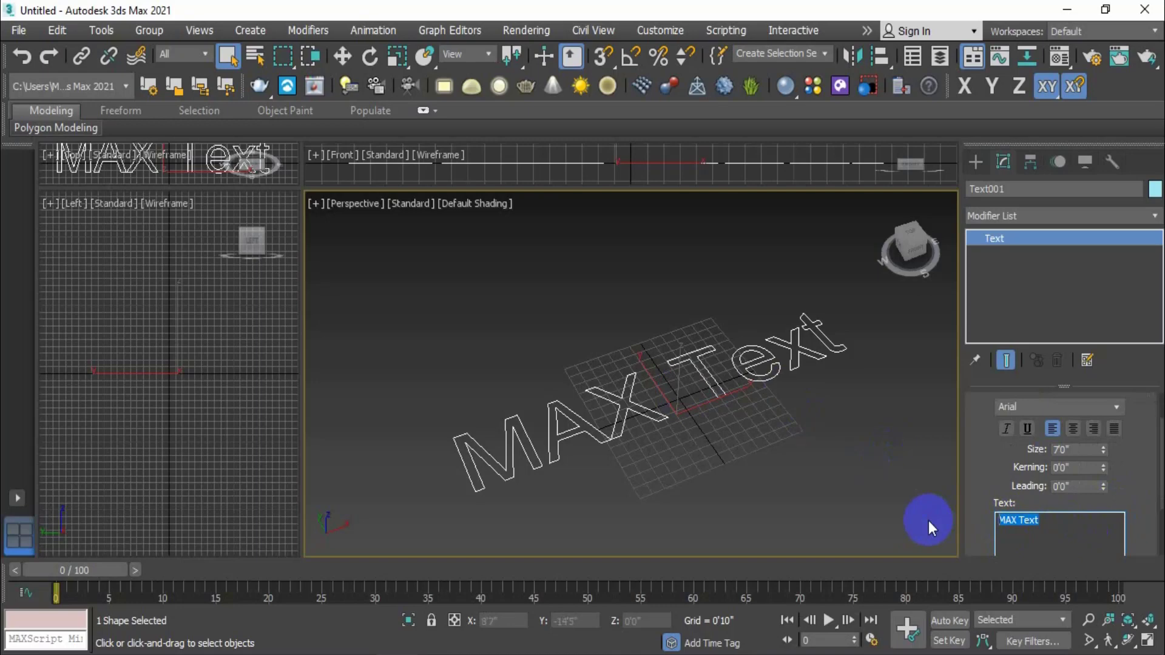
type("SHADIN")
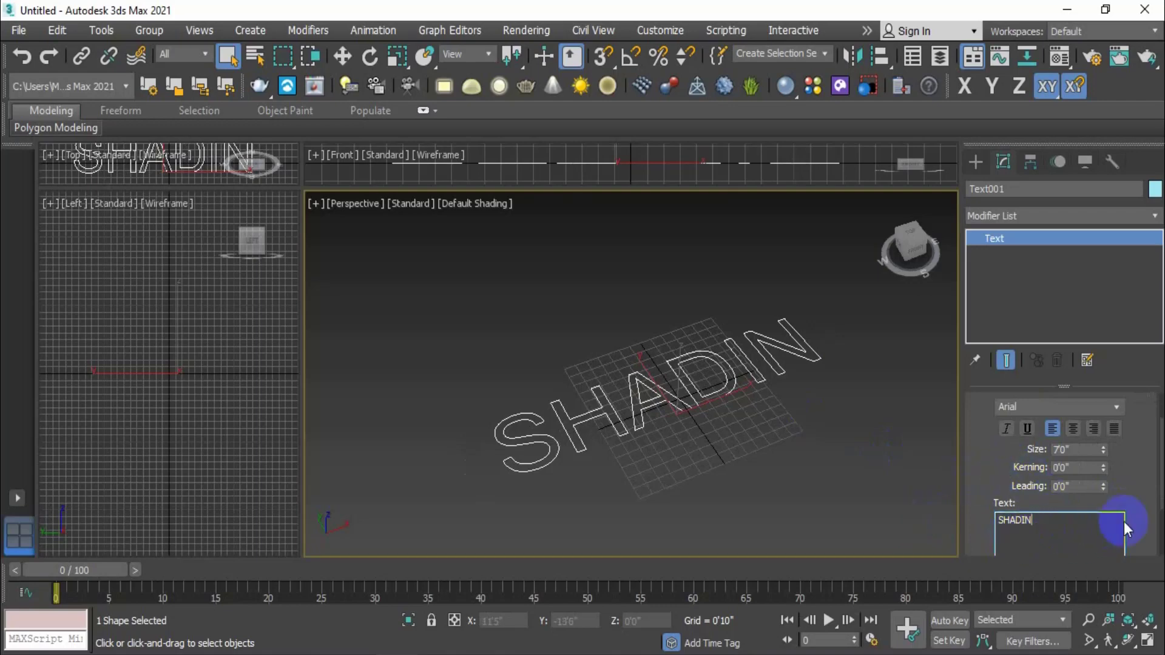
left_click_drag(1156, 467, 1156, 522)
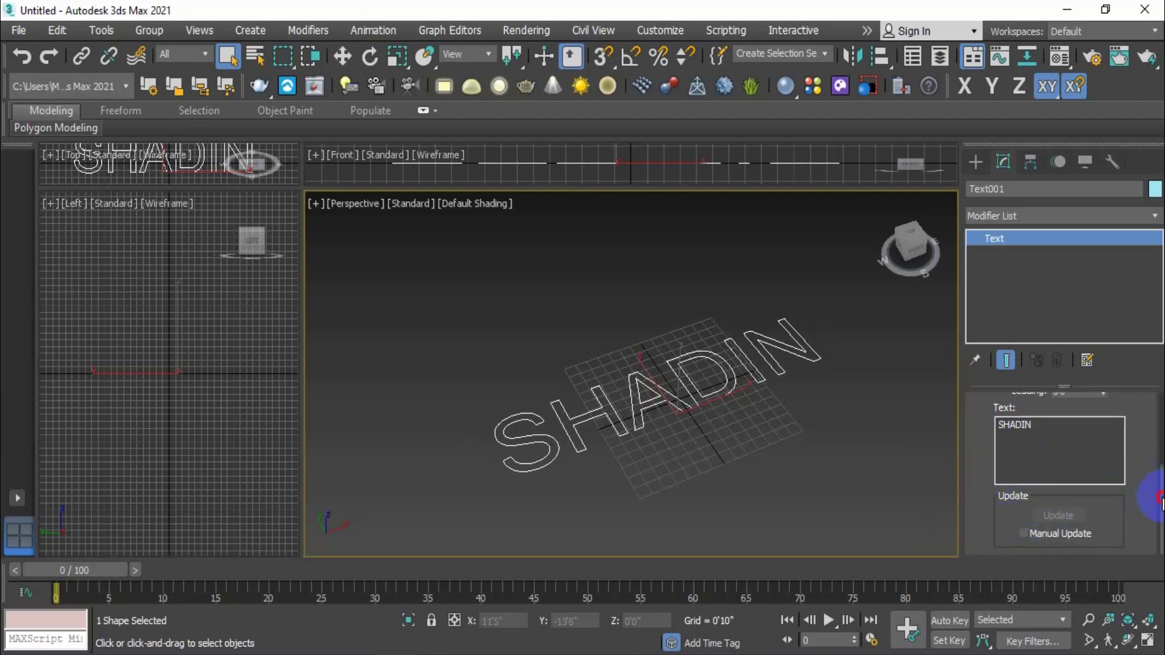
left_click_drag(1155, 494, 1160, 442)
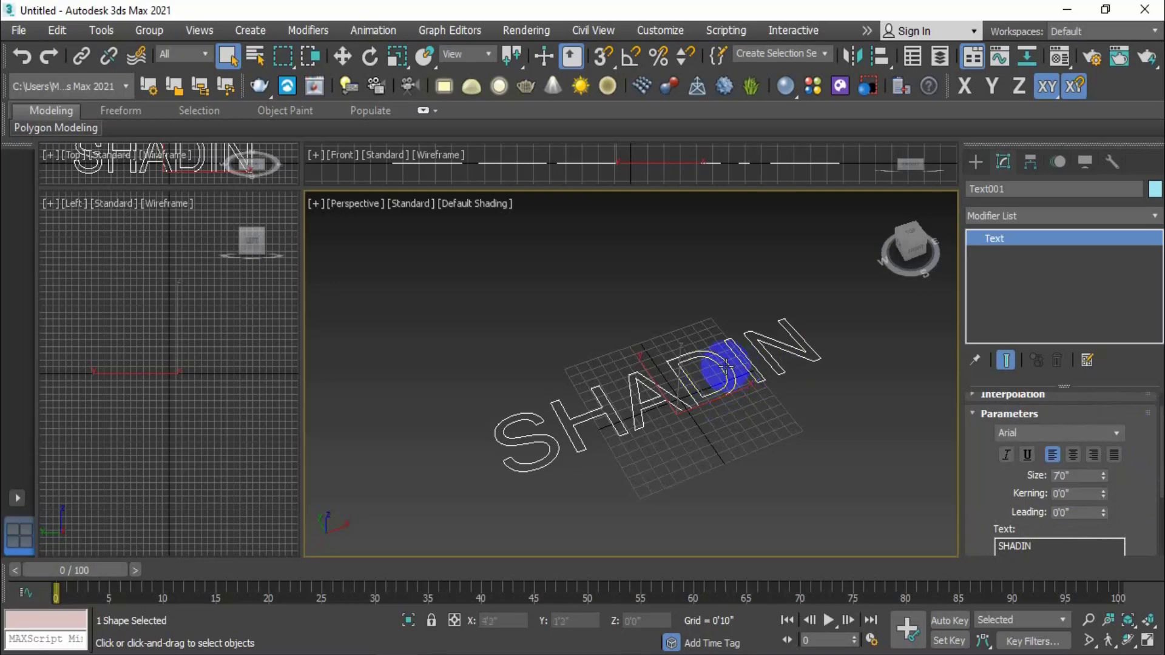
- Apply an Extrude modifier to the SHADIN text spline
left_click(996, 237)
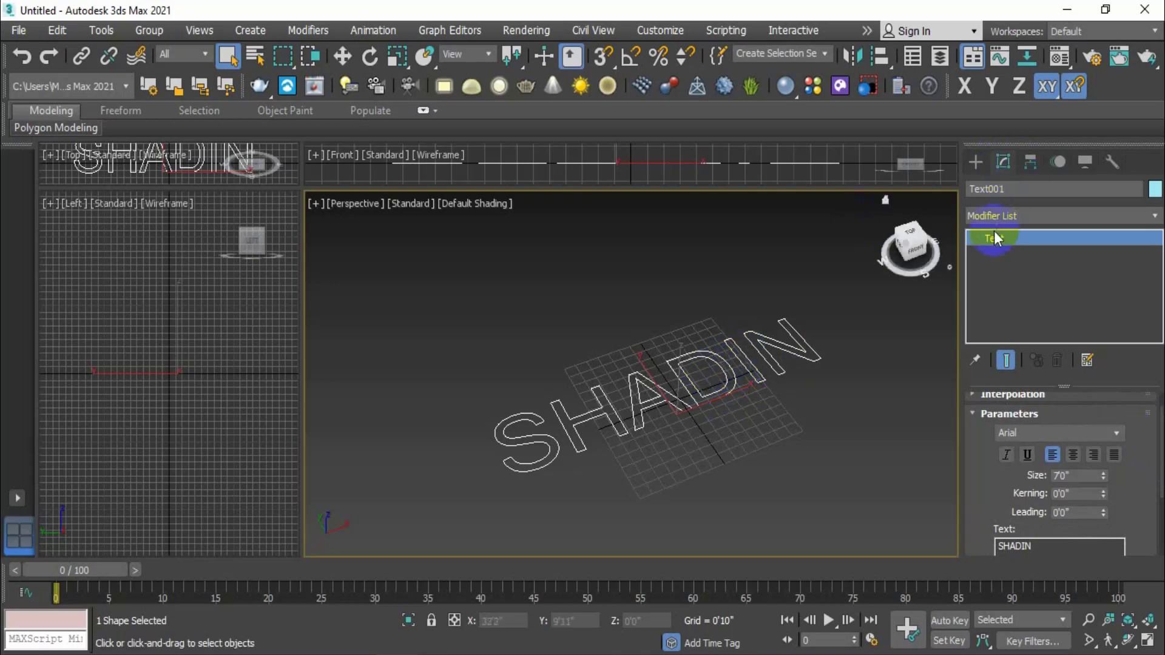
left_click(1153, 218)
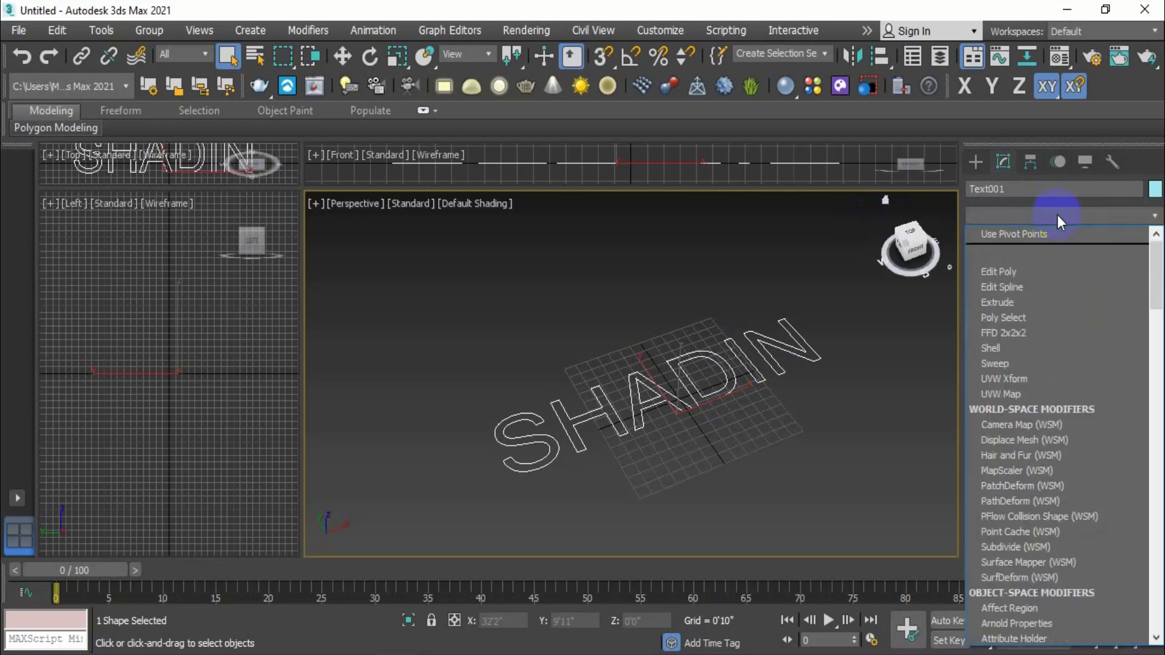
left_click(1032, 302)
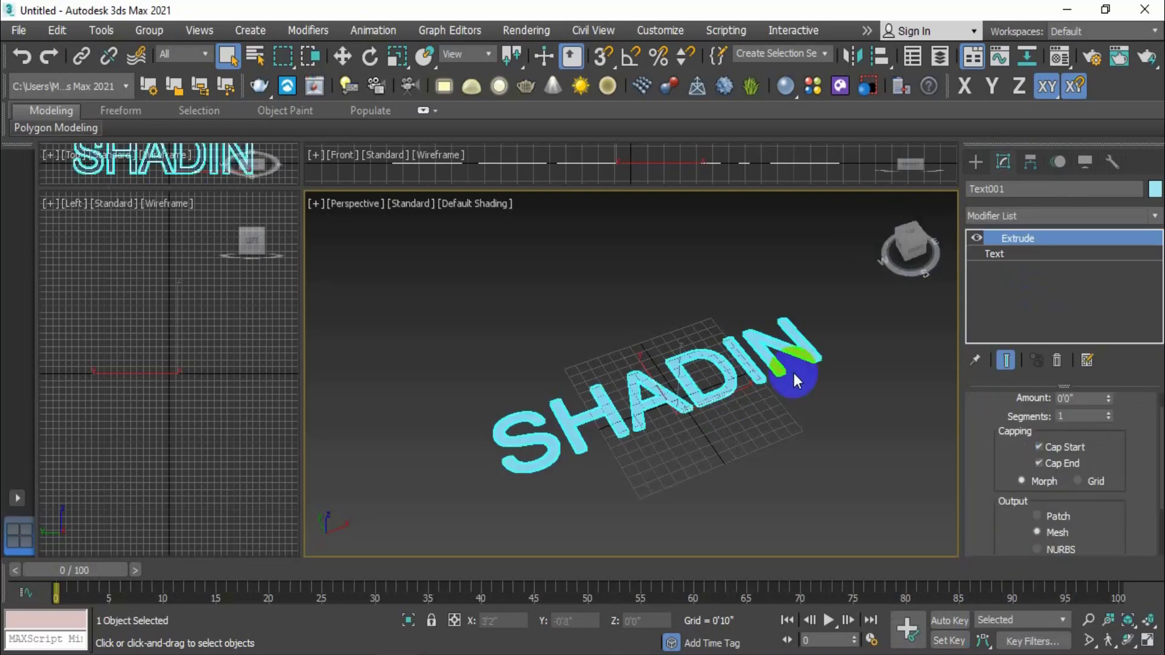
scroll(981, 406, "up", 1)
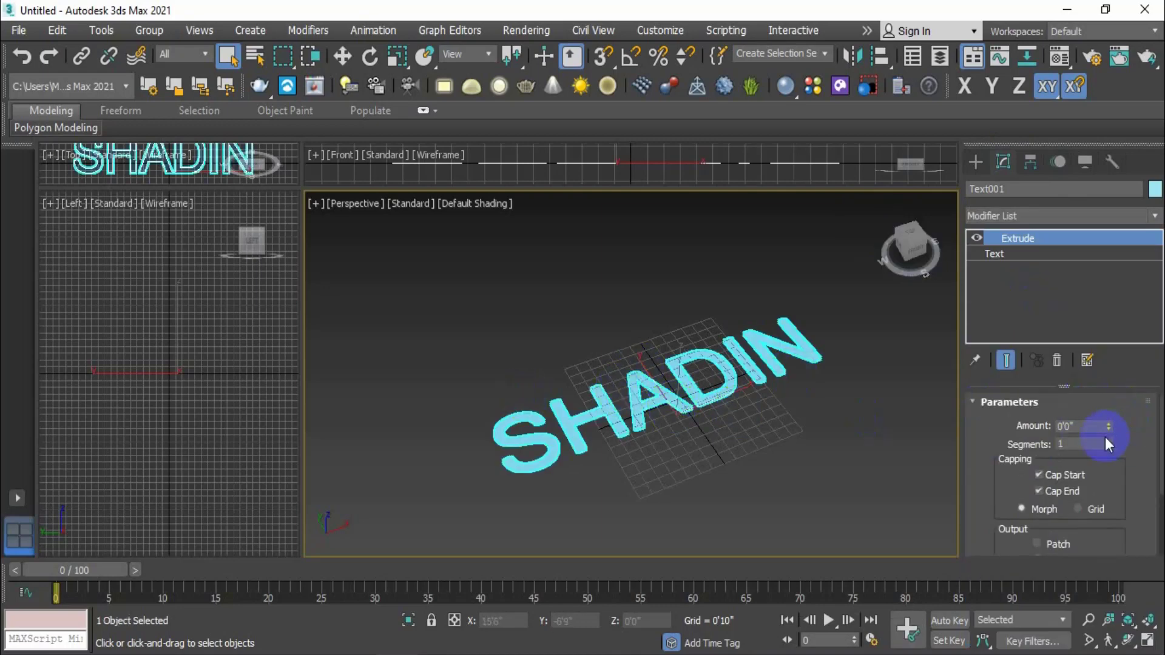
- Review the base Text parameters beneath the modifier, and set the Extrude amount to 1'3"
left_click(1042, 254)
left_click(1123, 500)
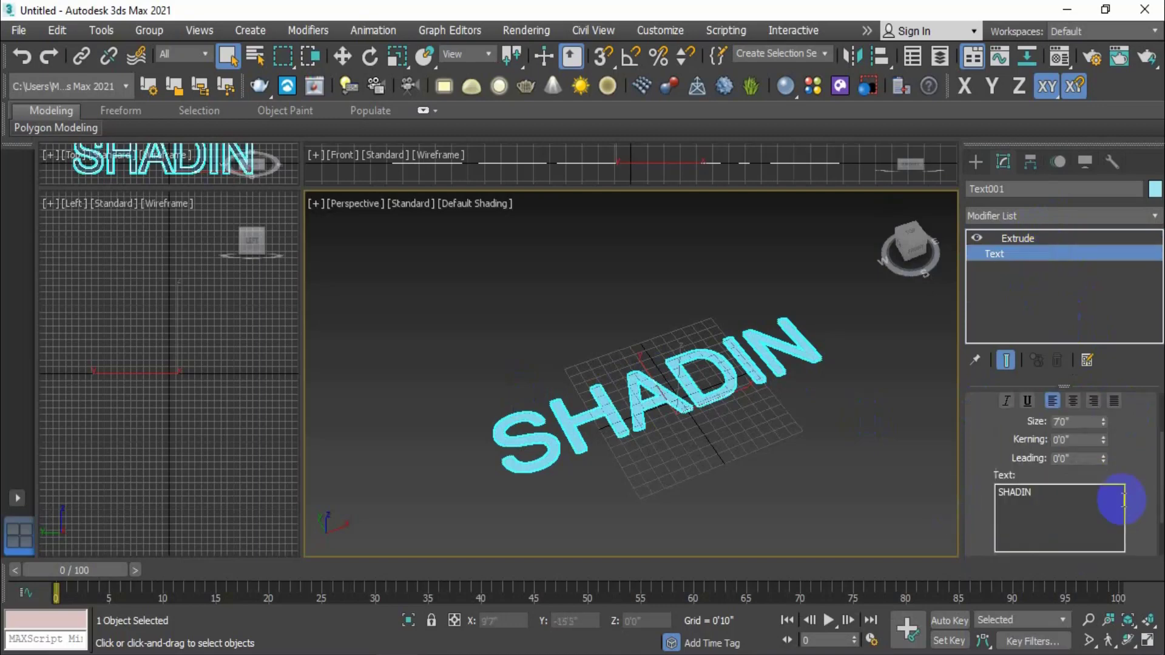
scroll(1129, 509, "up", 3)
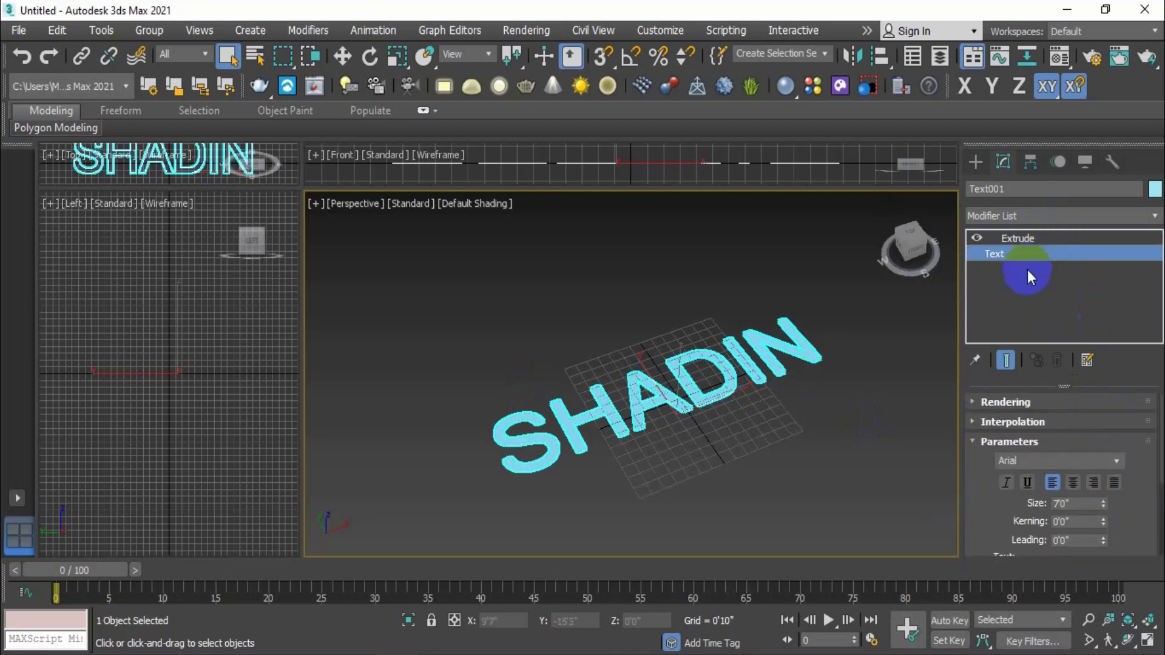
left_click(1044, 238)
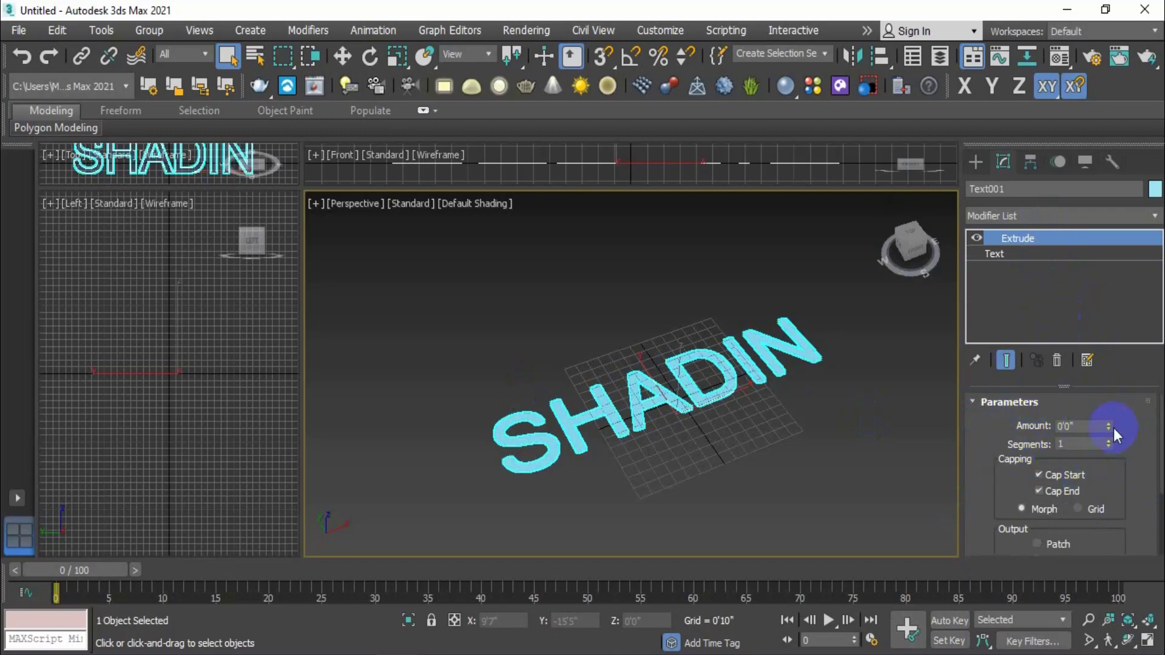
left_click_drag(1110, 423, 1103, 398)
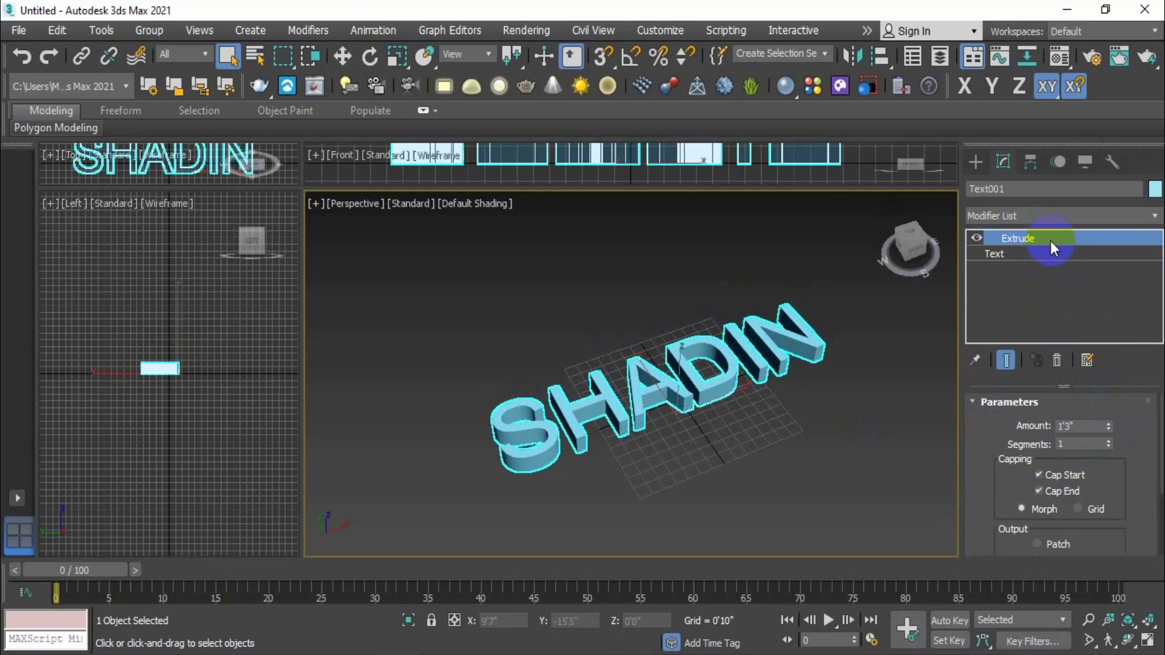
- Turn off the Extrude modifier's effect on the SHADIN text and delete the modifier from the stack
left_click(976, 238)
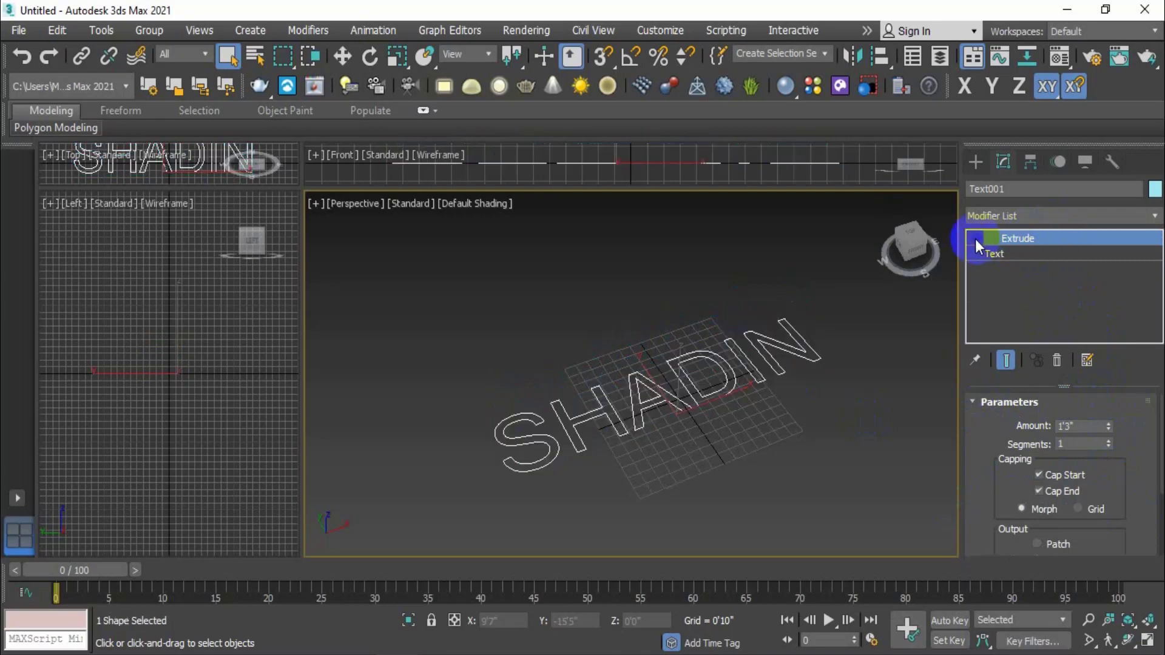
right_click(1063, 237)
left_click(1028, 262)
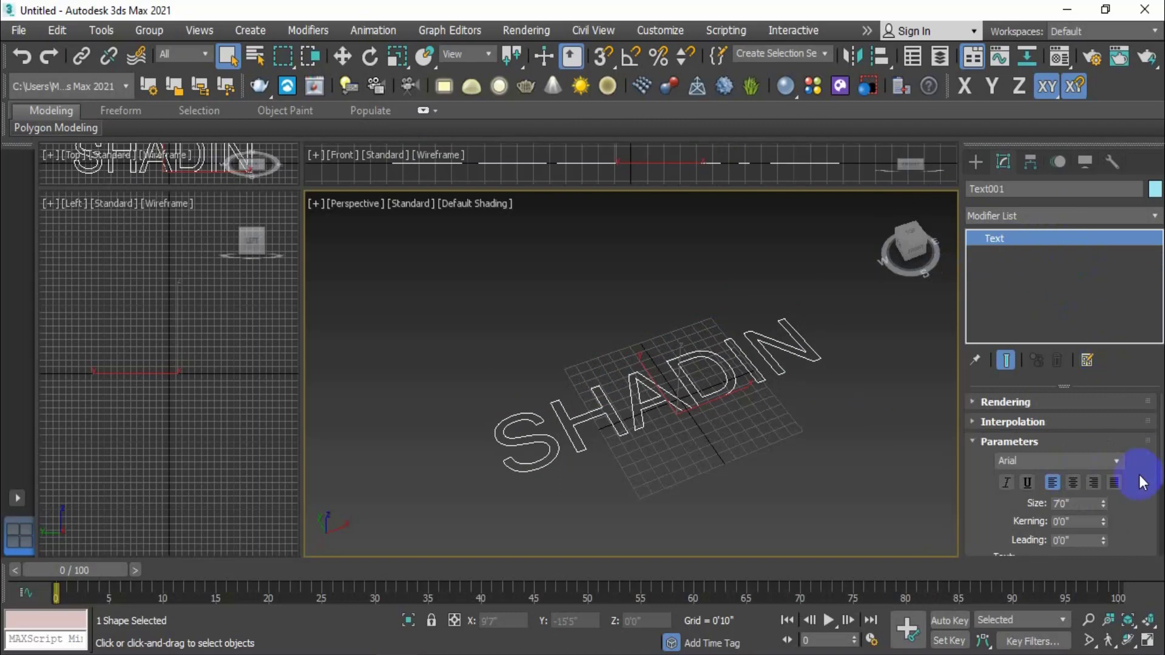
- Show the text's interpolation settings and try Adaptive, switching it off again
left_click(975, 422)
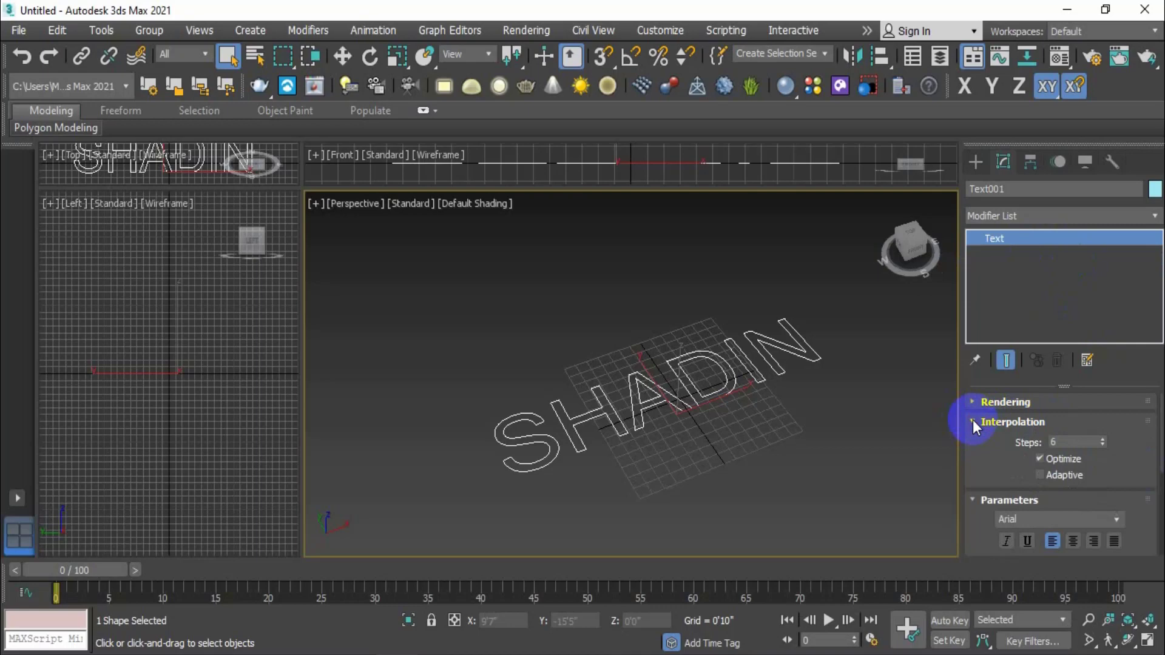
left_click(1041, 475)
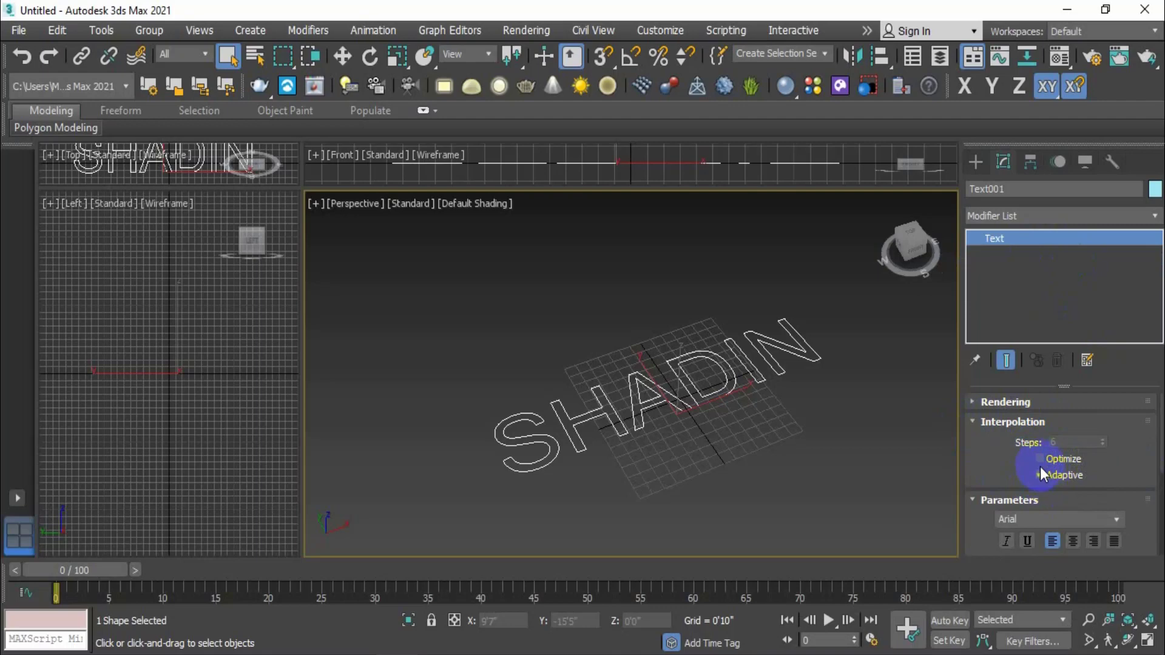
left_click(1041, 475)
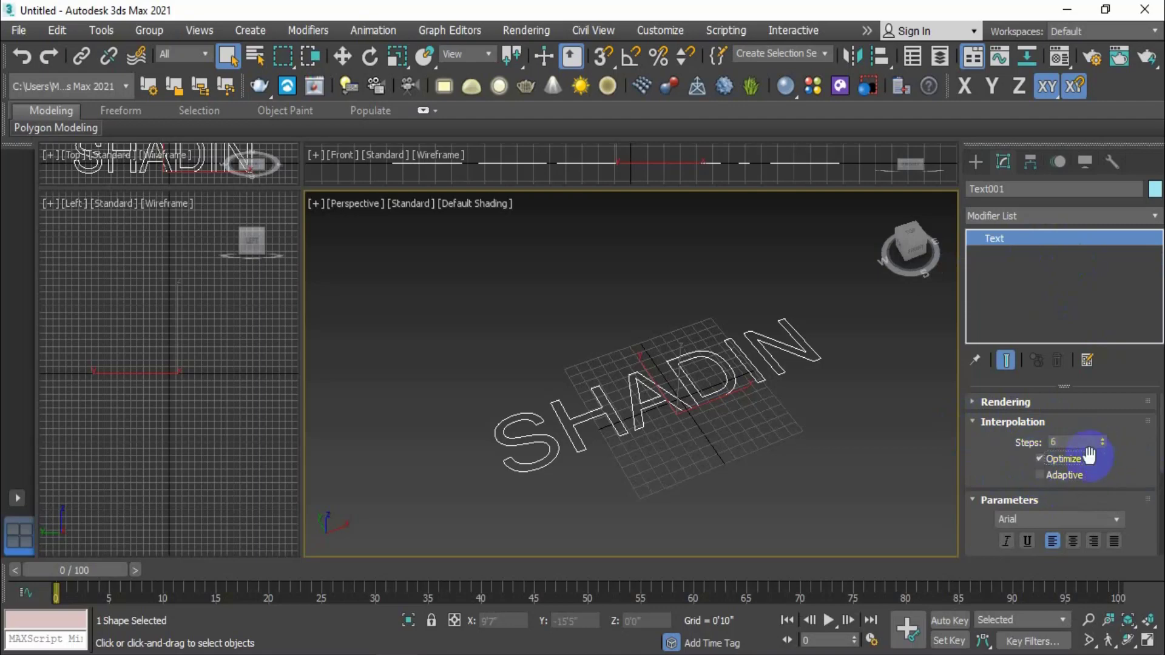
- Try 1 interpolation step on the text and inspect the curves of the letter S up close
scroll(716, 409, "up", 4)
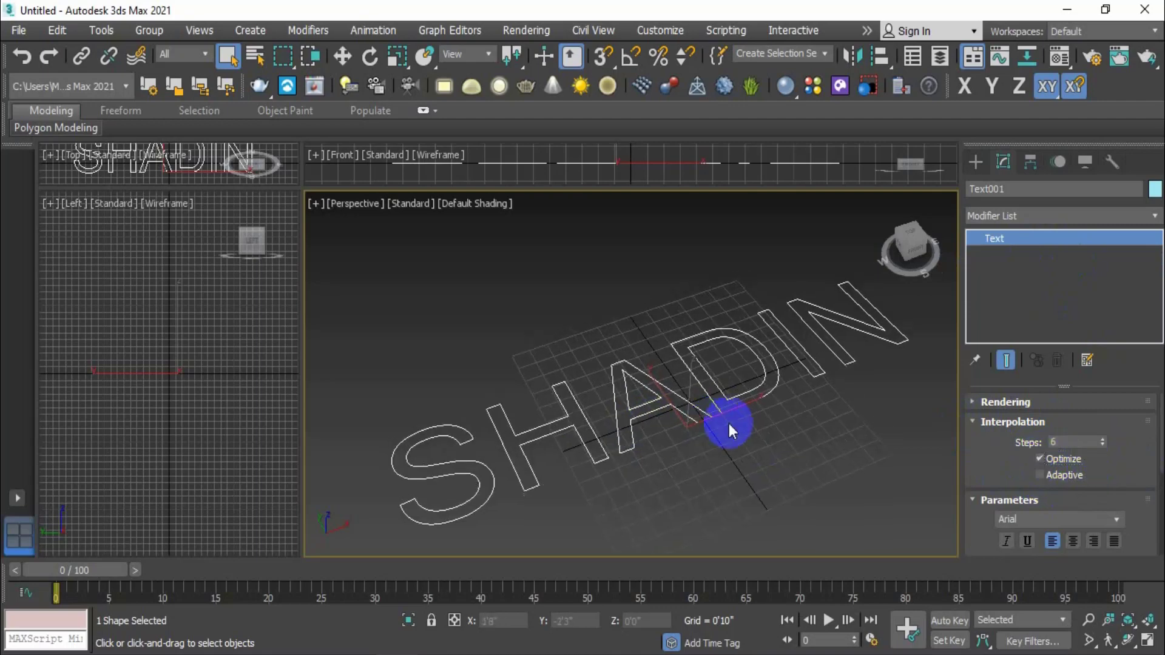
middle_click_drag(649, 463, 668, 458)
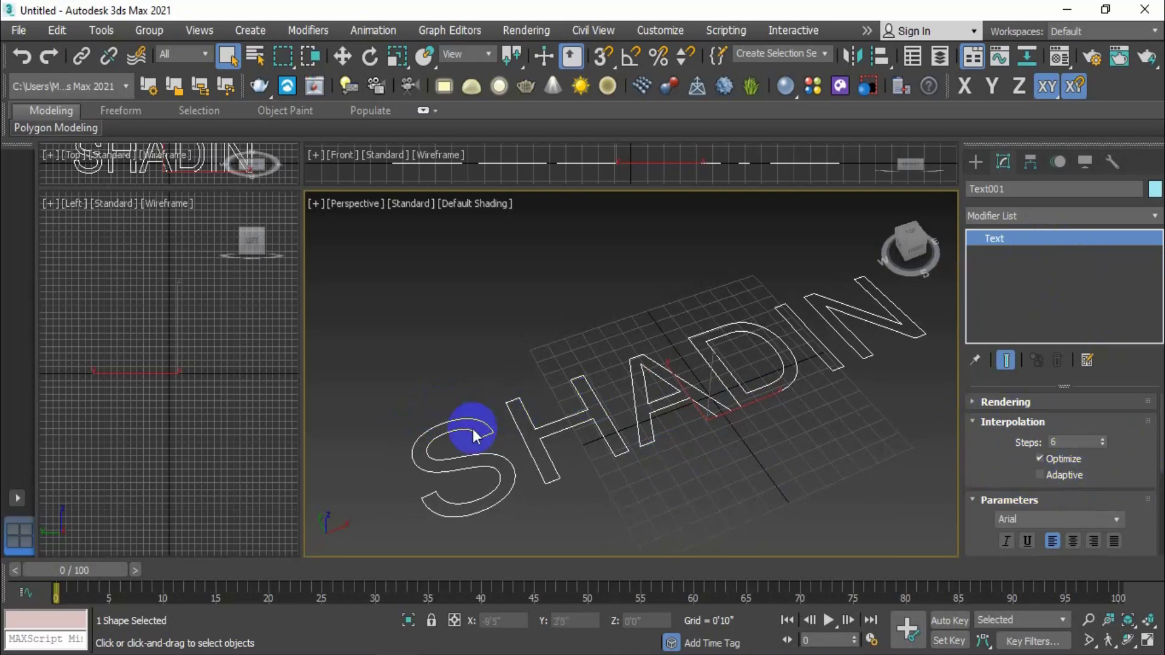
scroll(477, 425, "up", 5)
scroll(594, 430, "down", 6)
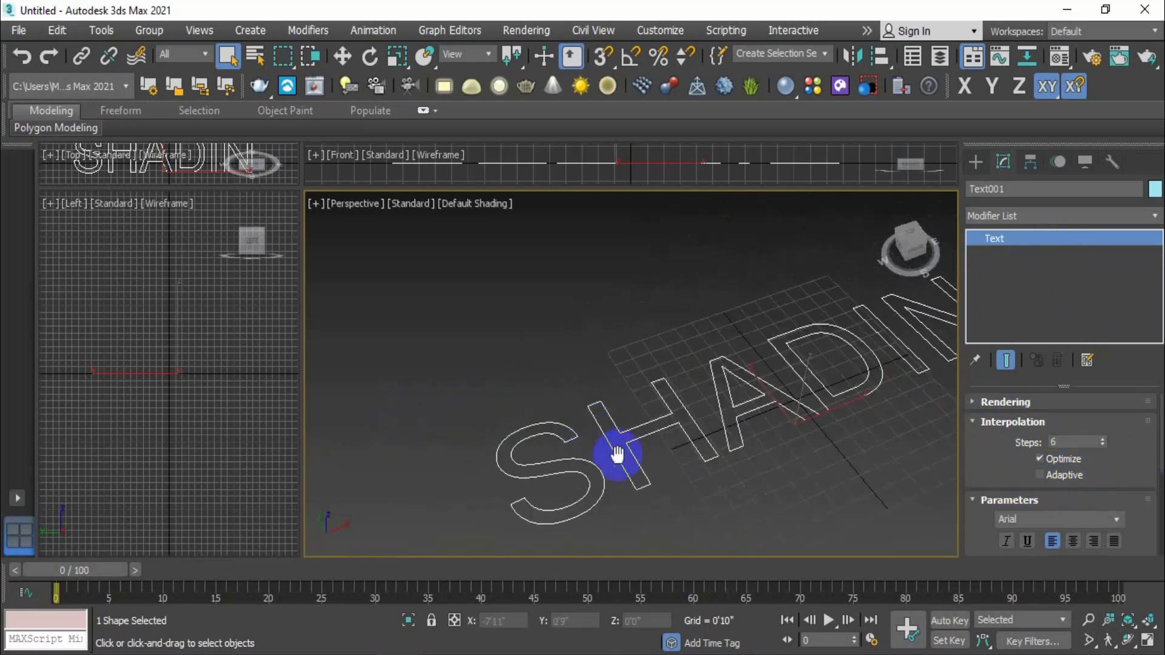
left_click(1102, 445)
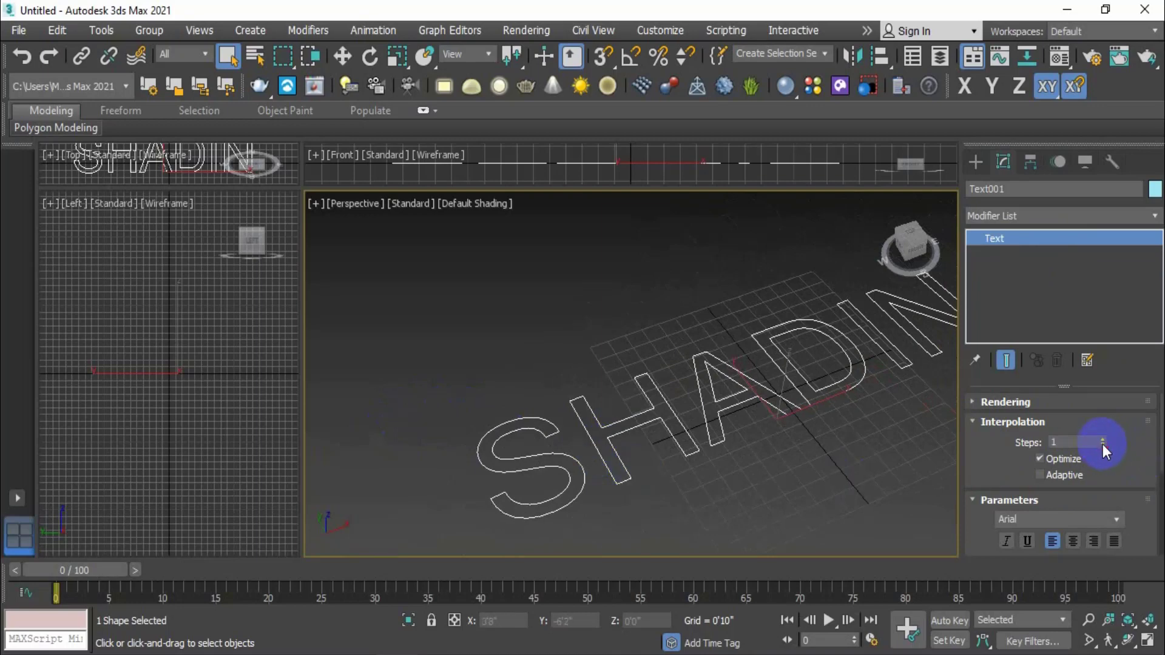
scroll(564, 462, "up", 5)
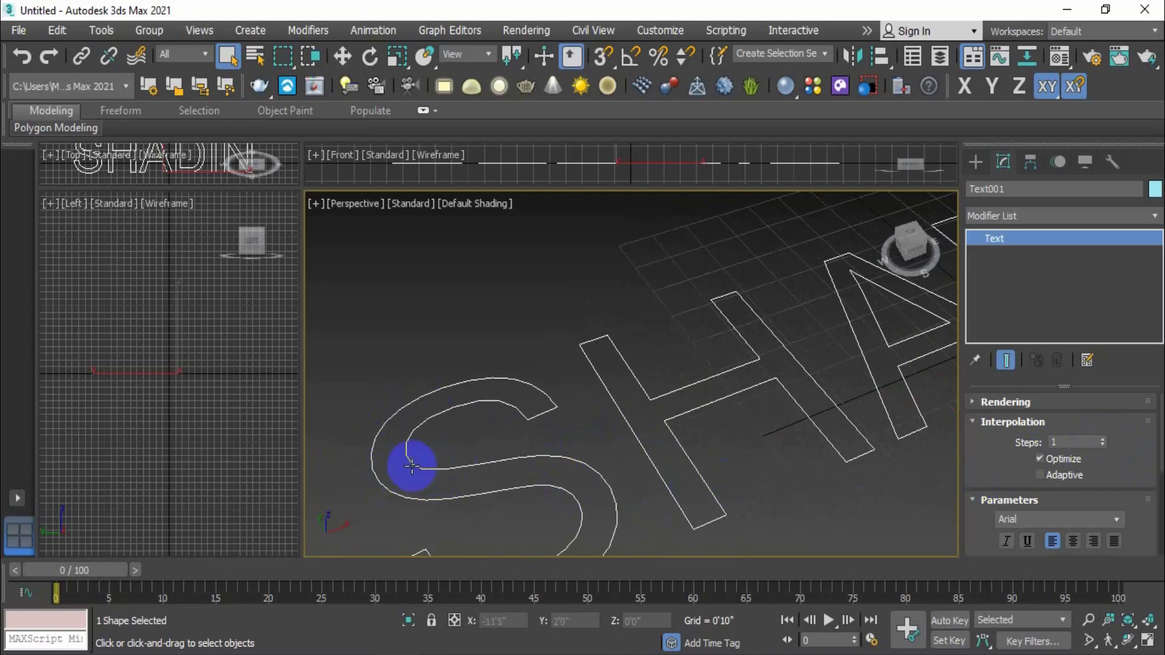
scroll(402, 453, "up", 3)
scroll(425, 439, "down", 3)
scroll(426, 430, "up", 3)
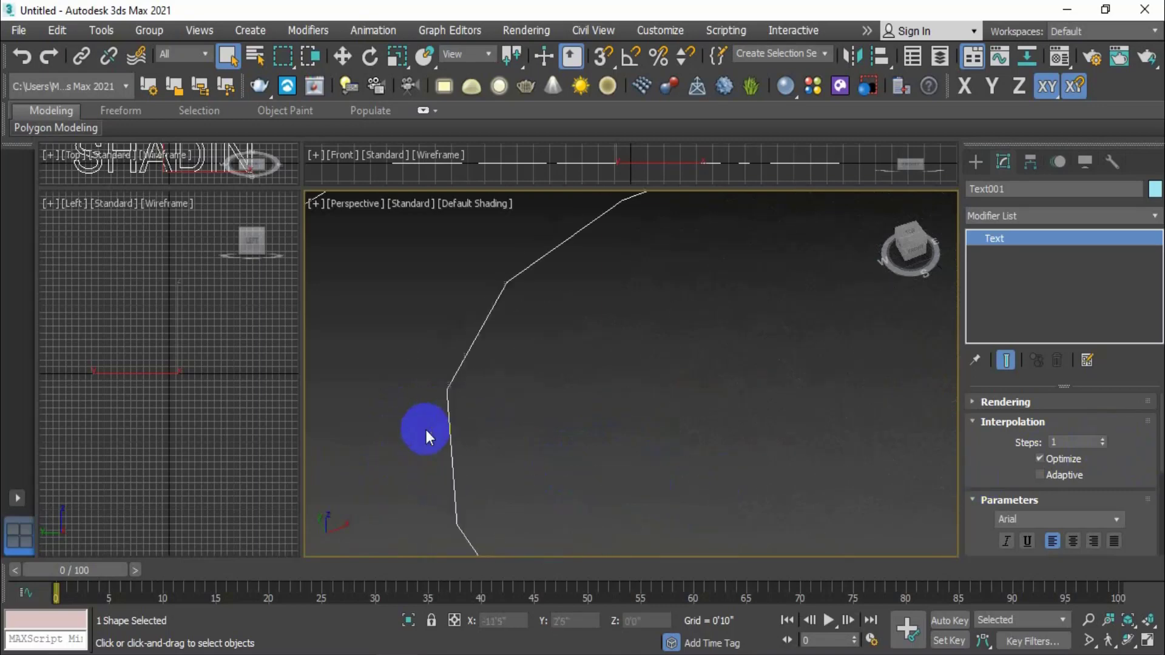
scroll(438, 437, "down", 3)
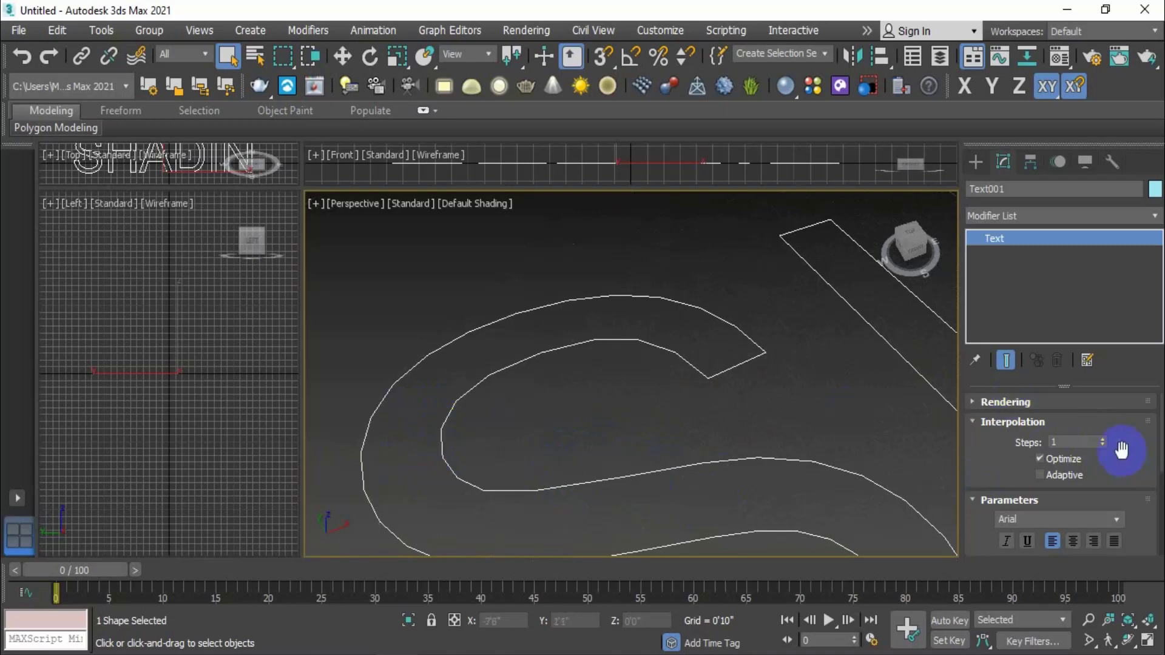
- Try 2 and 0 interpolation steps on the text, comparing the curve of the letter S
left_click(1103, 440)
scroll(418, 438, "up", 6)
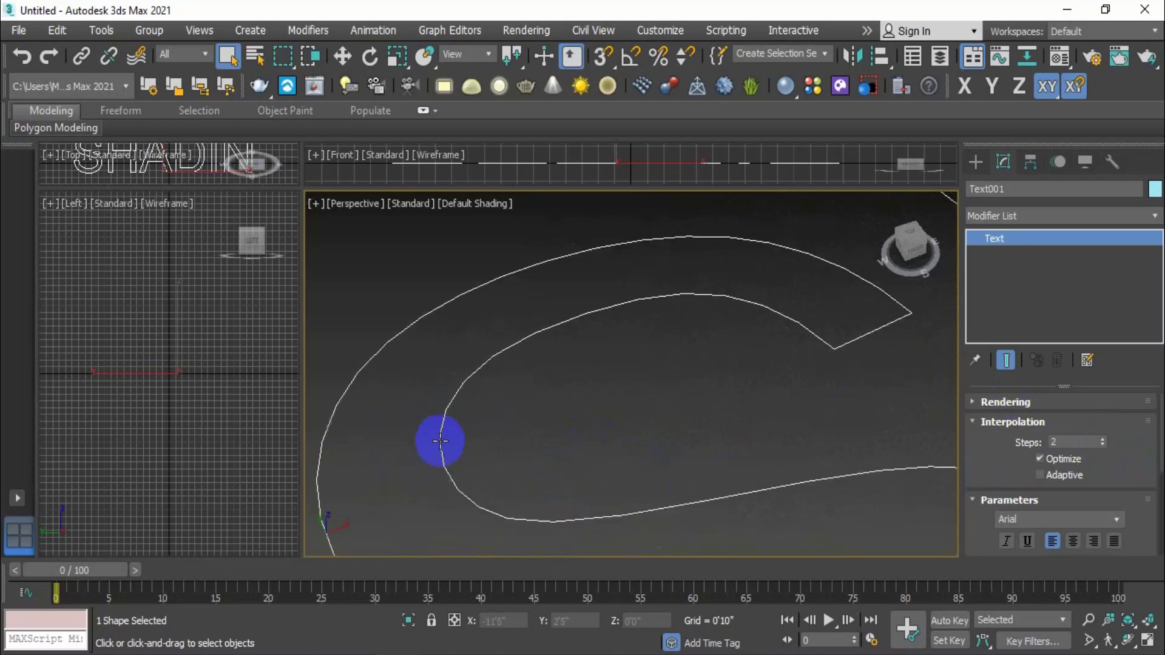
left_click(1102, 444)
left_click(1102, 444)
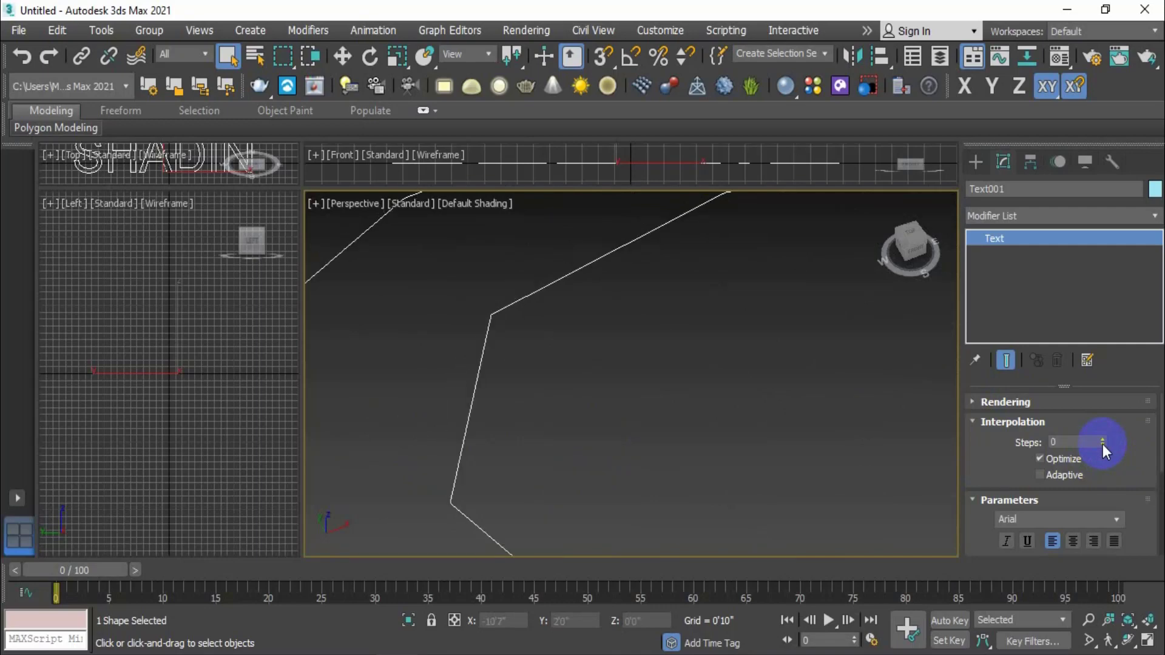
- Raise the text's interpolation steps gradually back to 6 to smooth the letter curves
left_click(1102, 439)
left_click(1102, 439)
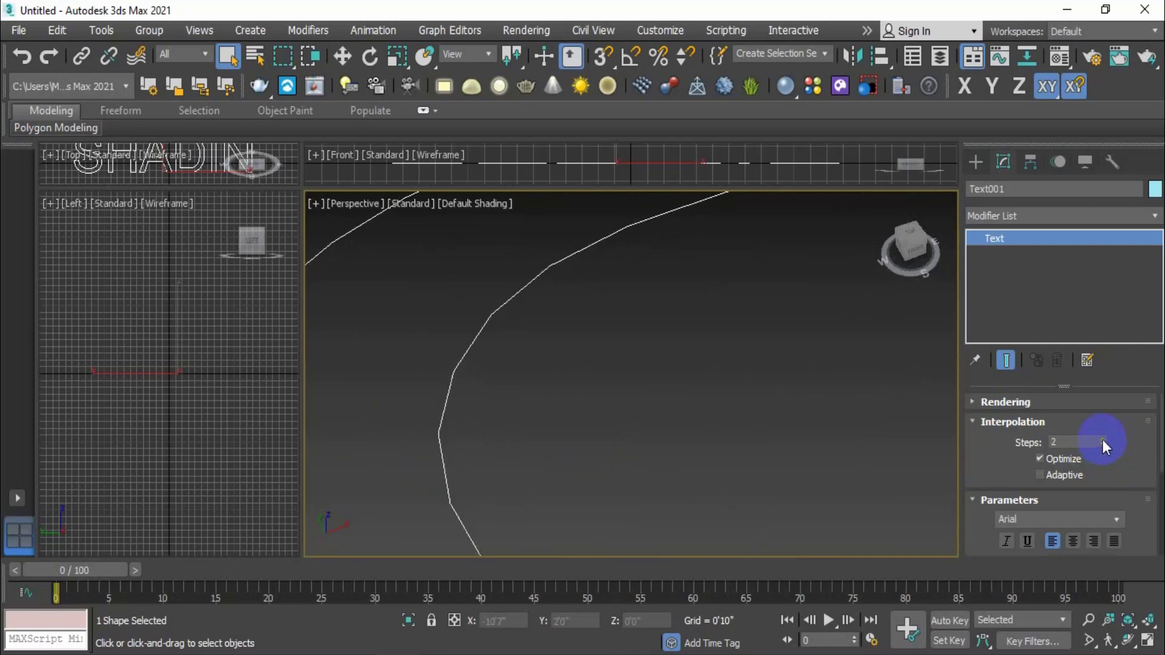
left_click(1102, 439)
left_click(1102, 439)
left_click(1101, 439)
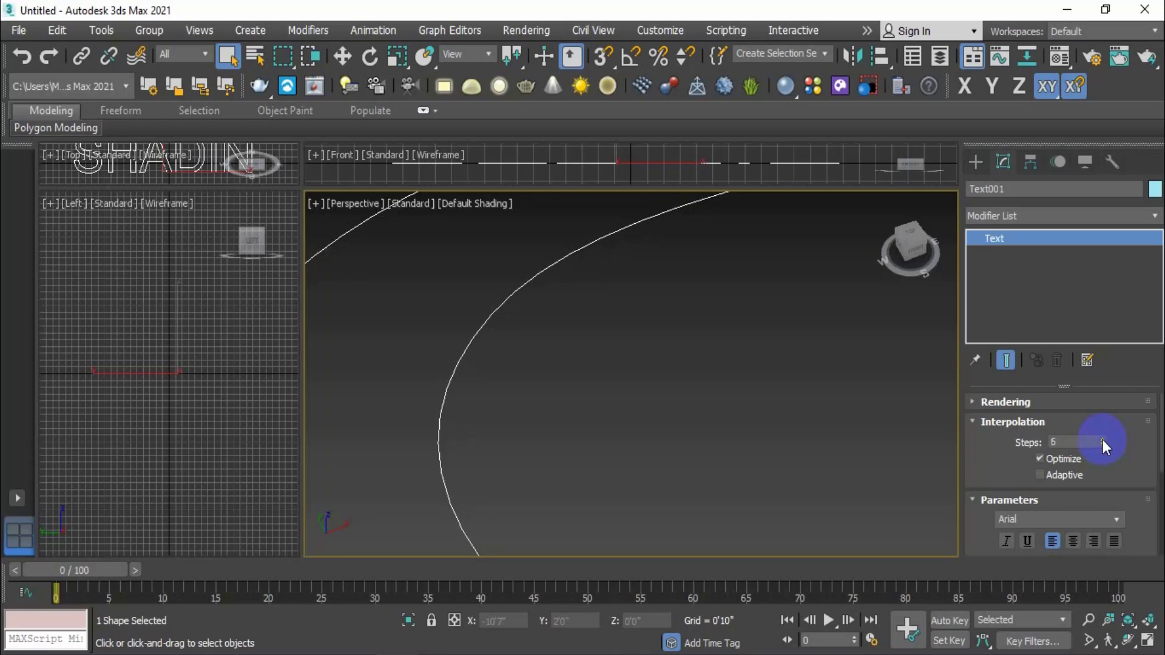
scroll(851, 447, "down", 5)
middle_click_drag(785, 427, 566, 462)
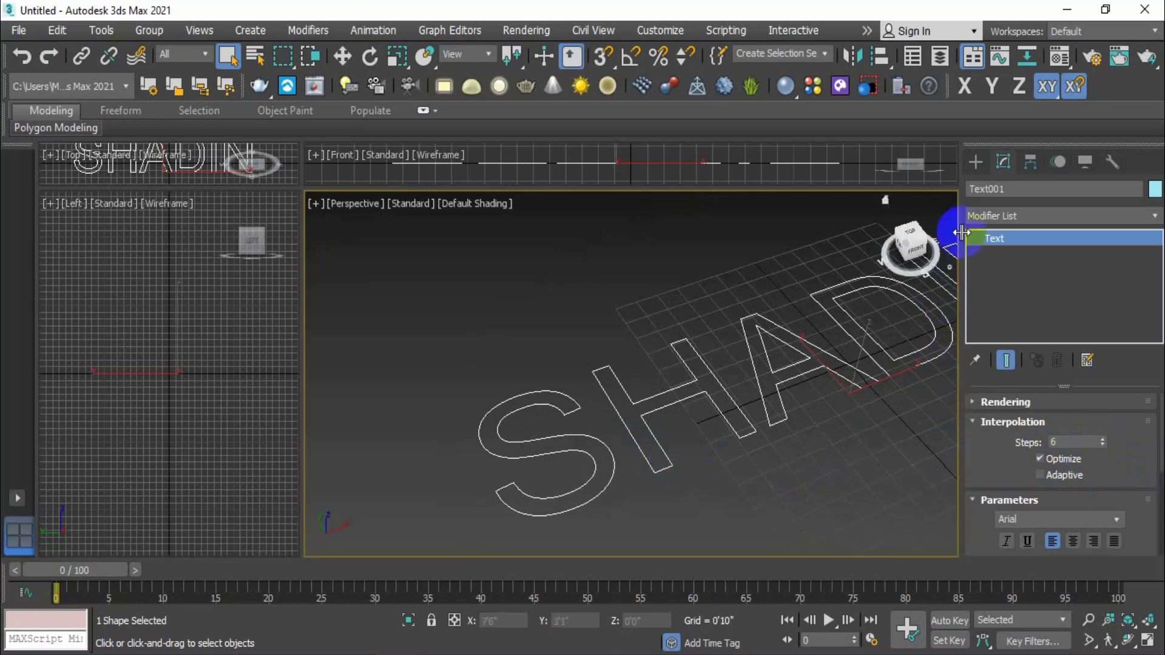
- Return to the spline creation tools and delete the SHADIN text from the scene
left_click(974, 161)
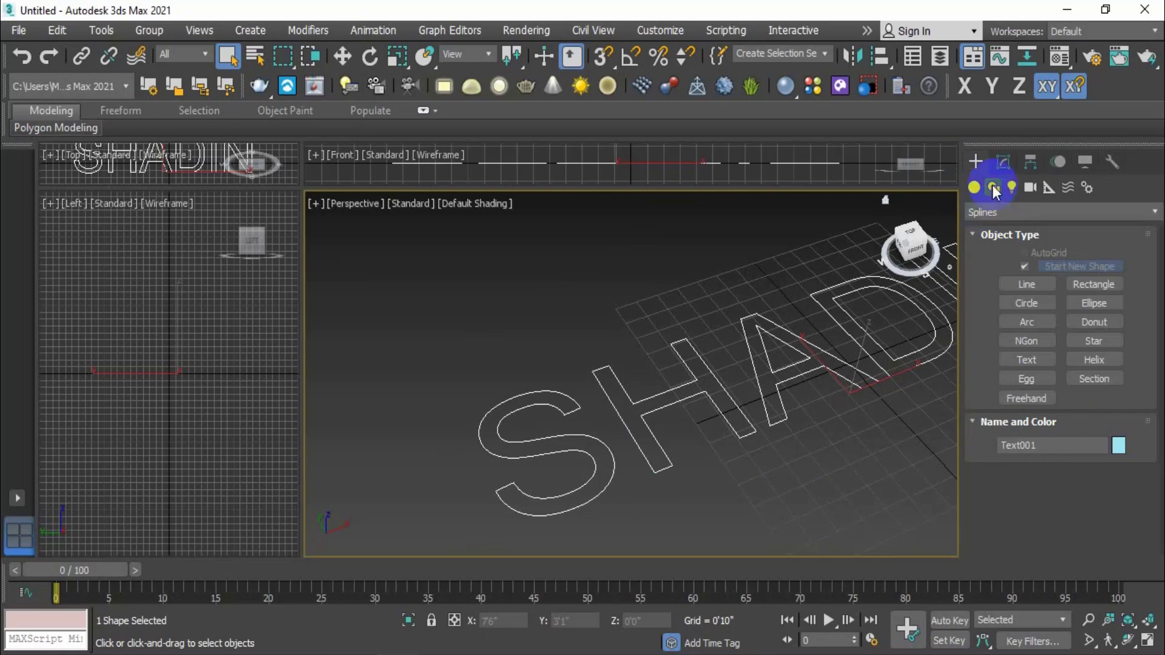
middle_click_drag(741, 403, 586, 442, "alt")
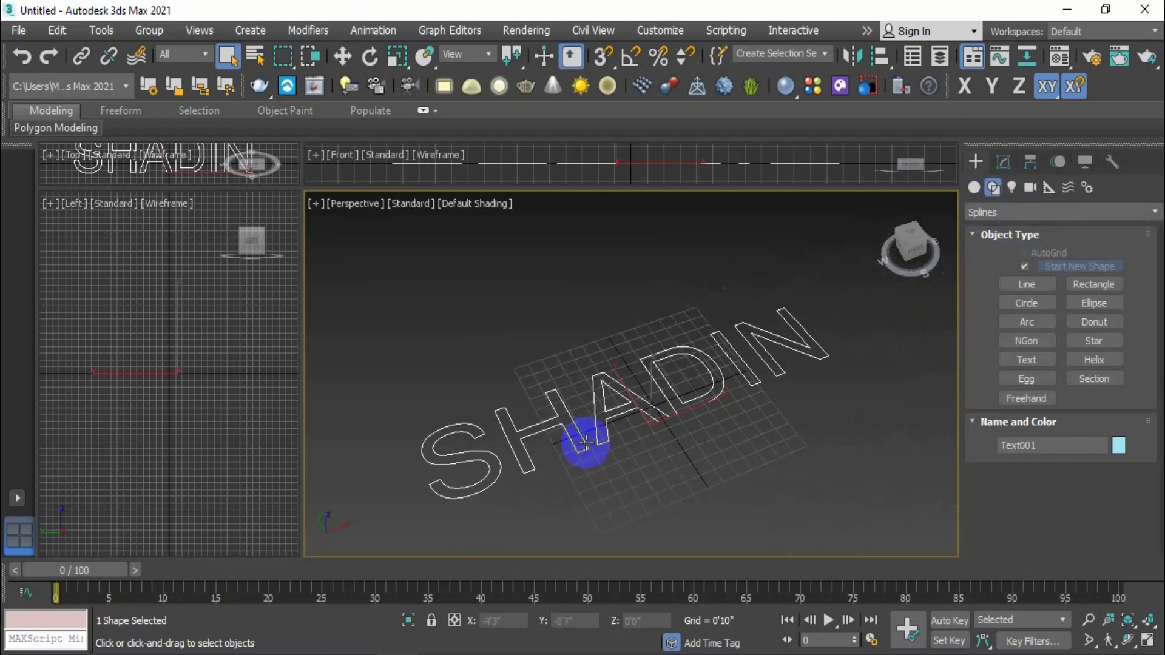
key("Delete")
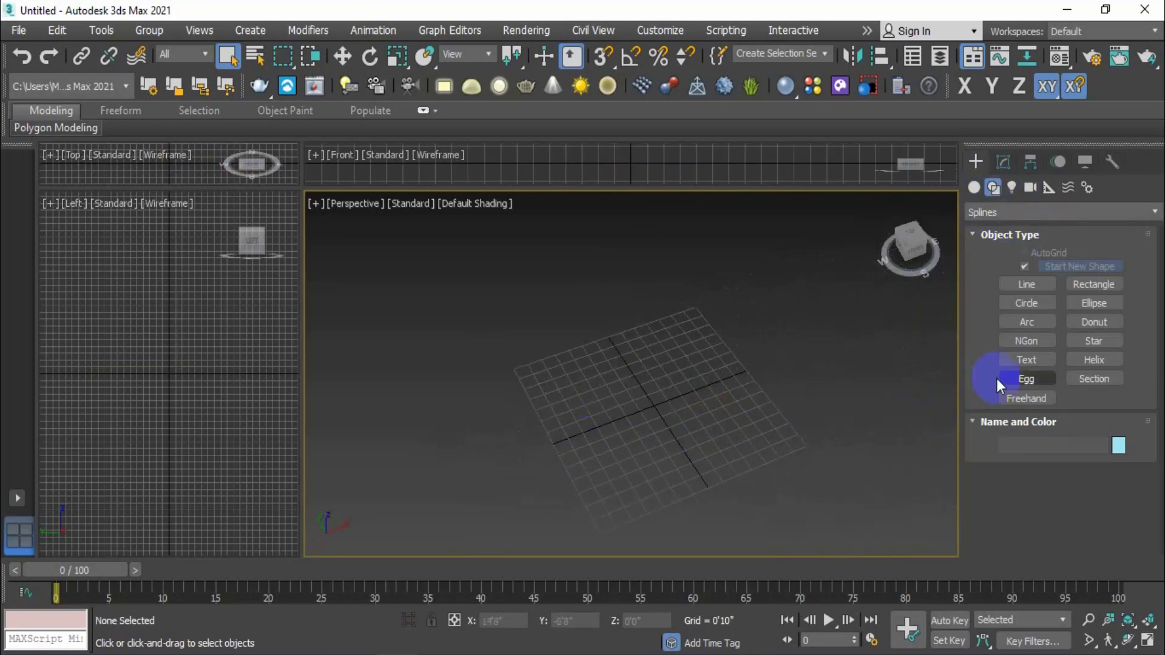
- Draw a trial helix spline in the Perspective view, look at it from several angles and delete it
left_click(1102, 361)
left_click_drag(605, 417, 738, 415)
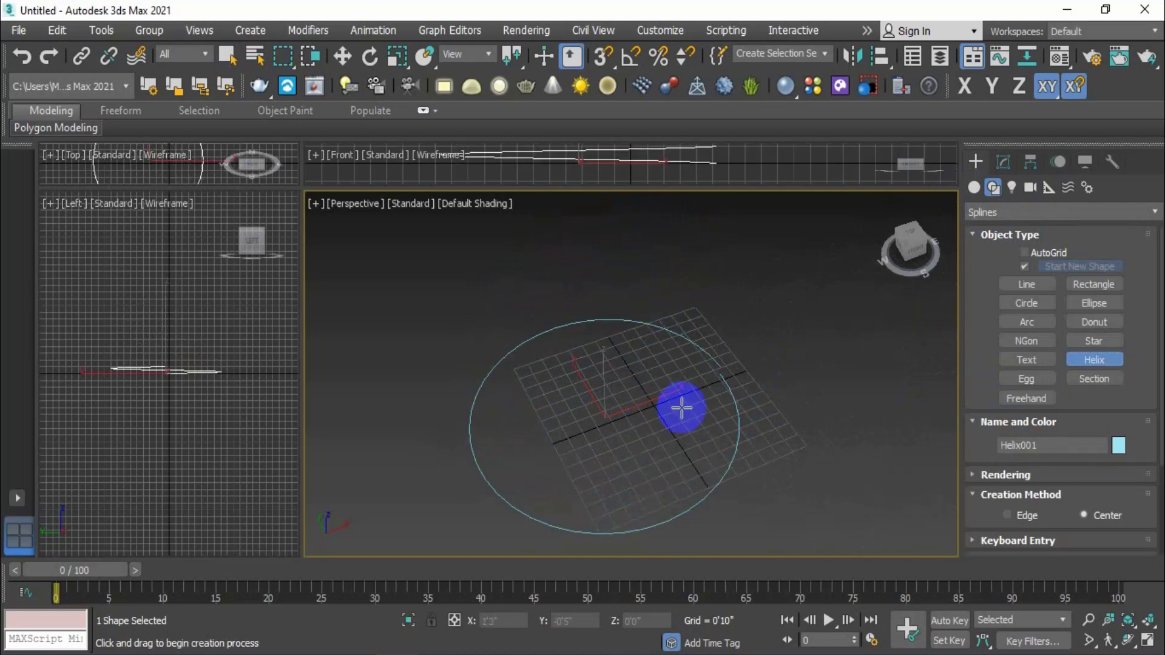
left_click(663, 267)
scroll(725, 440, "down", 3)
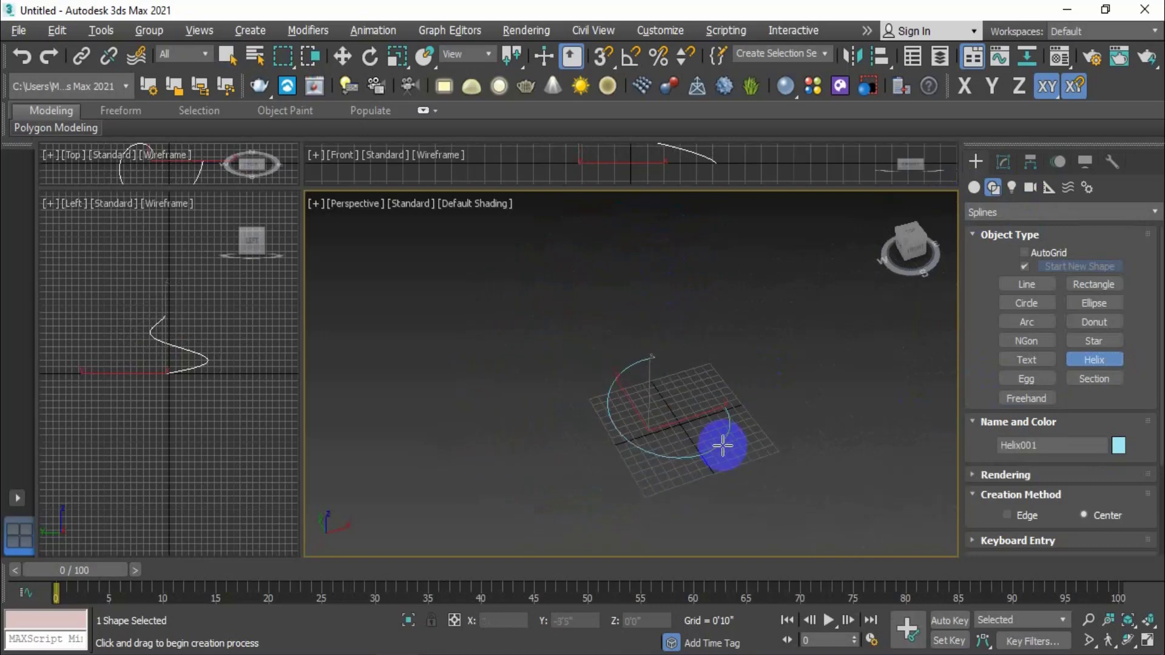
middle_click_drag(723, 444, 606, 360, "alt")
middle_click_drag(683, 363, 614, 445, "alt")
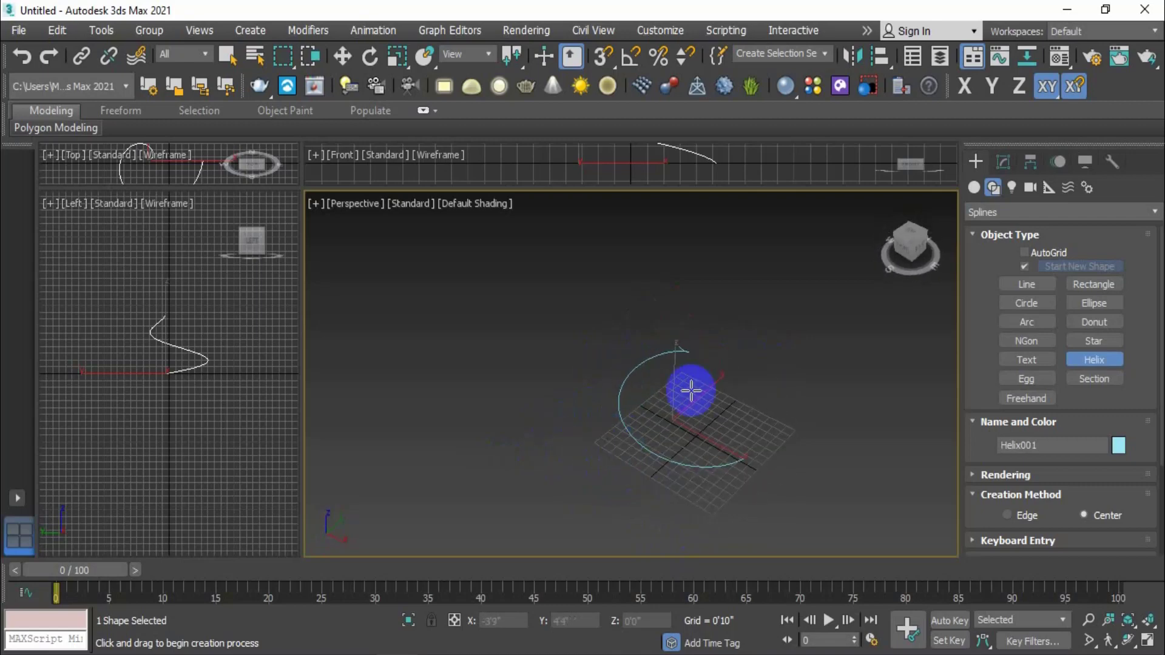
mouse_move(691, 390)
middle_mouse_down("alt")
mouse_move(692, 367)
mouse_move(697, 379)
middle_mouse_up("alt")
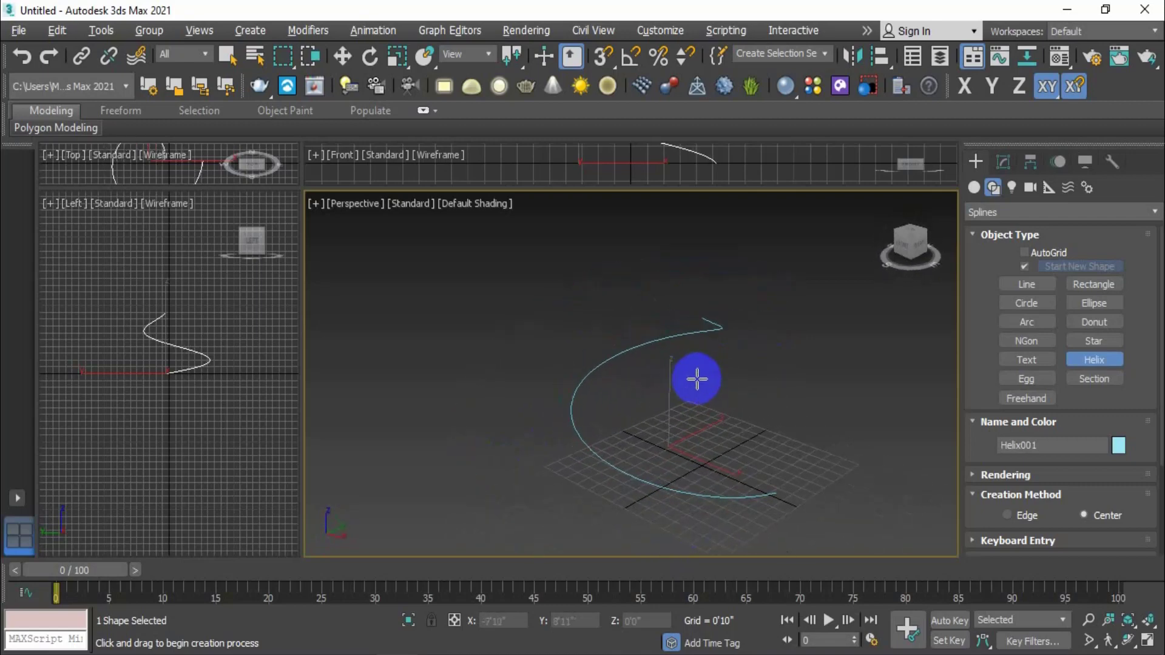
middle_click_drag(763, 416, 767, 440, "alt")
key("Delete")
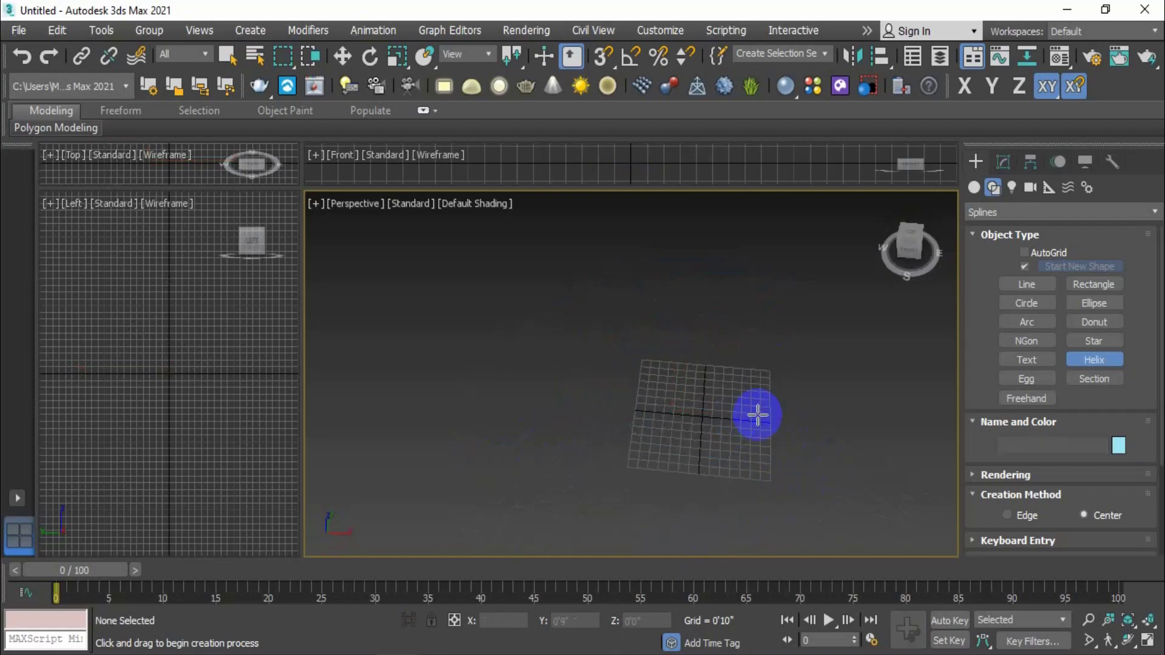
- Draw a smaller helix spline near the grid centre in the Perspective view, giving it a base radius and height
left_click_drag(672, 384, 682, 396)
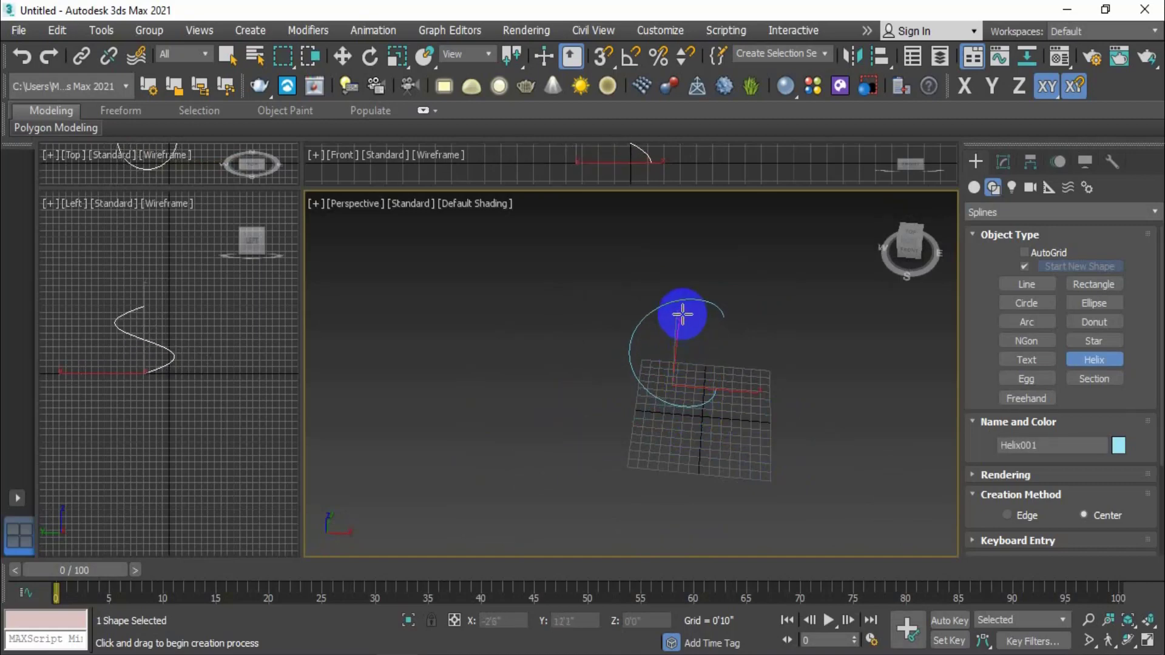
left_click(682, 315)
middle_click_drag(736, 385, 698, 412)
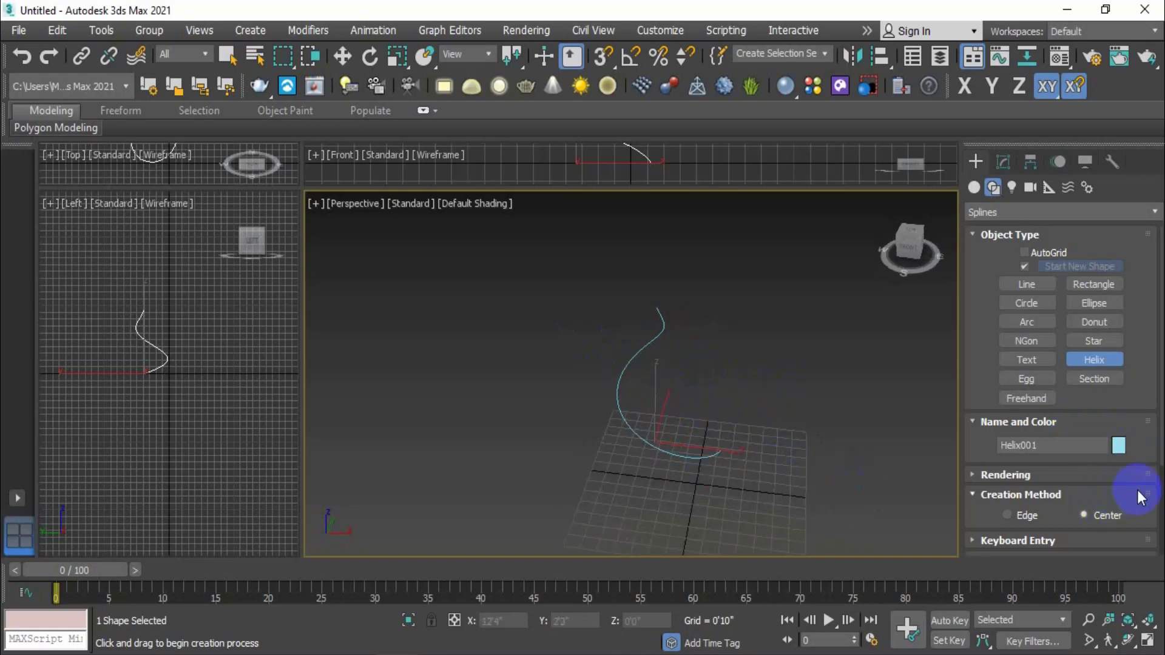
- Open the helix's parameters for modification and set Radius 1 to 4'4"
scroll(1139, 497, "down", 3)
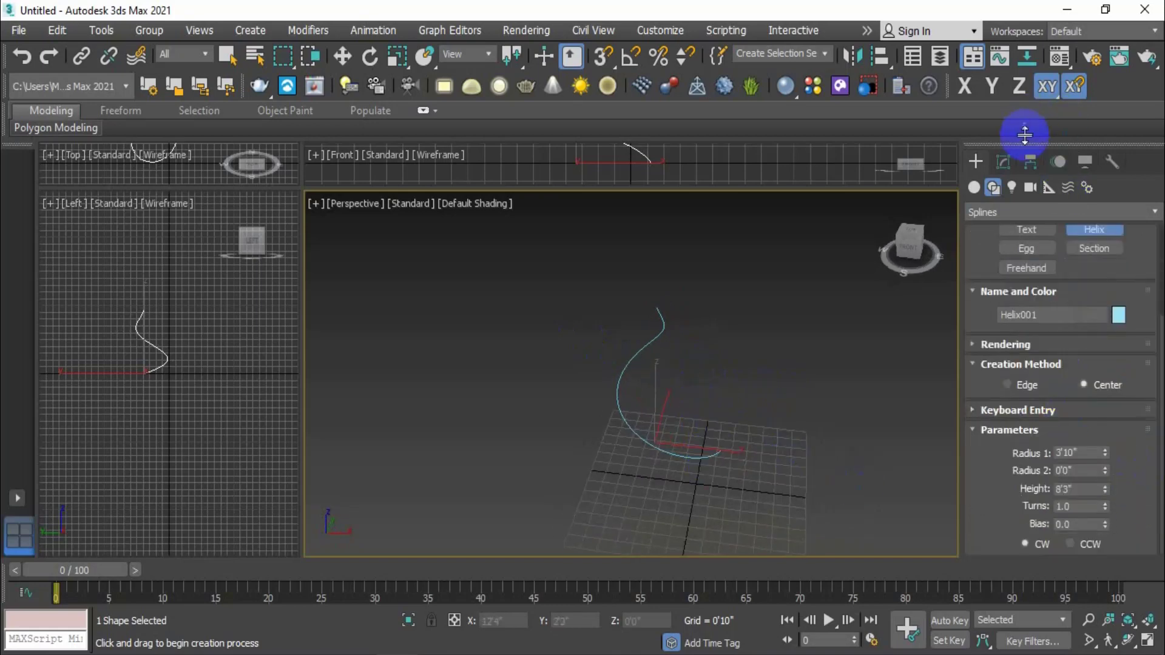
left_click(1003, 162)
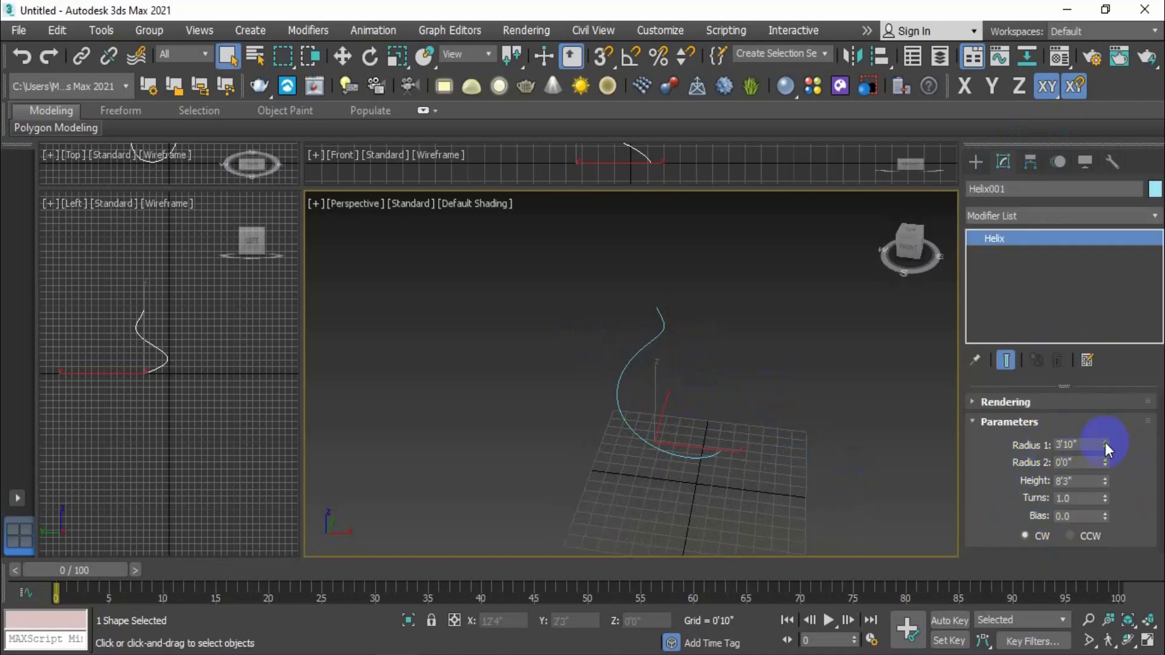
mouse_move(1105, 448)
left_mouse_down()
mouse_move(1103, 403)
mouse_move(1105, 428)
left_mouse_up()
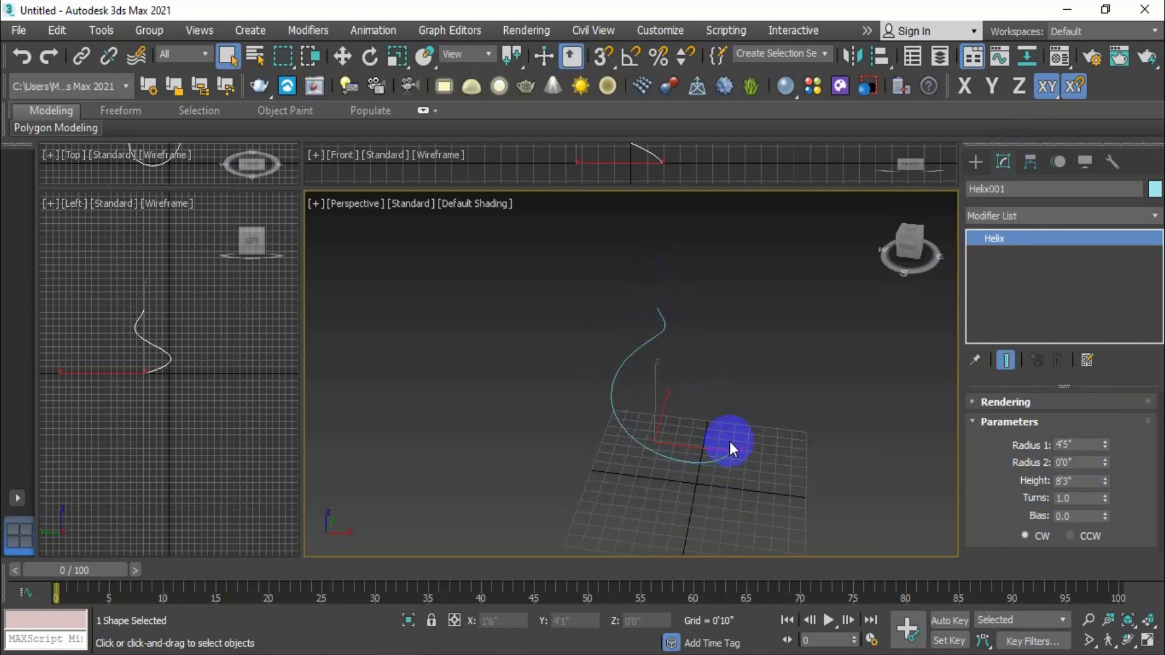
mouse_move(1105, 448)
left_mouse_down()
mouse_move(1086, 384)
mouse_move(1100, 447)
left_mouse_up()
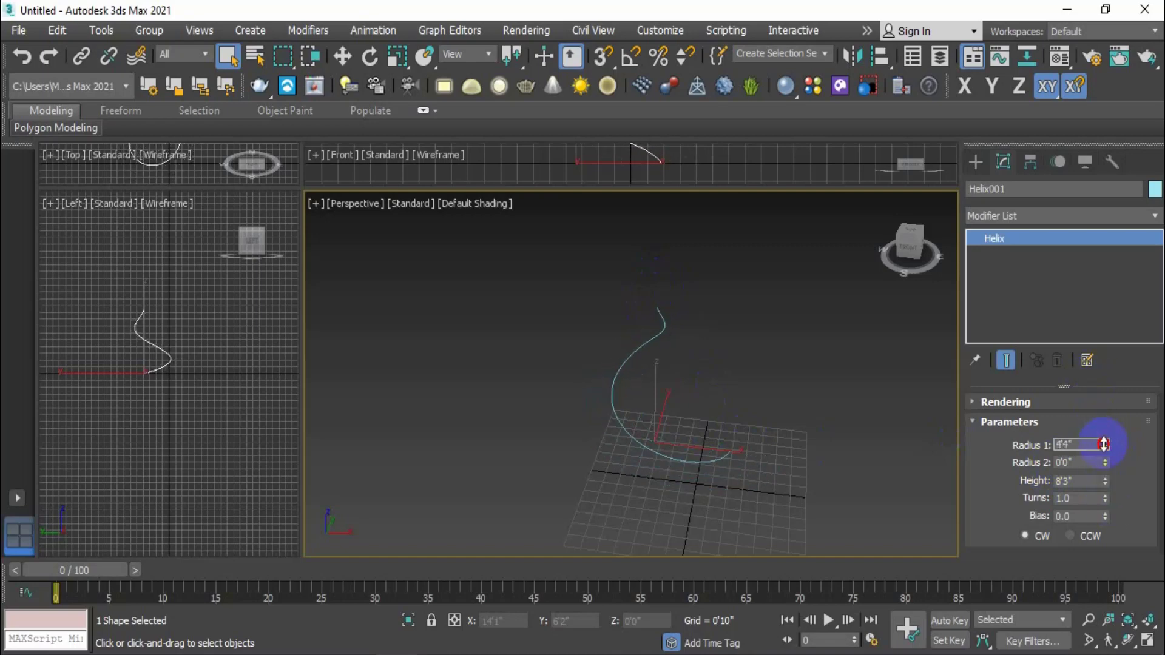
- Set the helix's Radius 2 to 0'5" and check its top end in the enlarged Front and Perspective views
left_click(1062, 462)
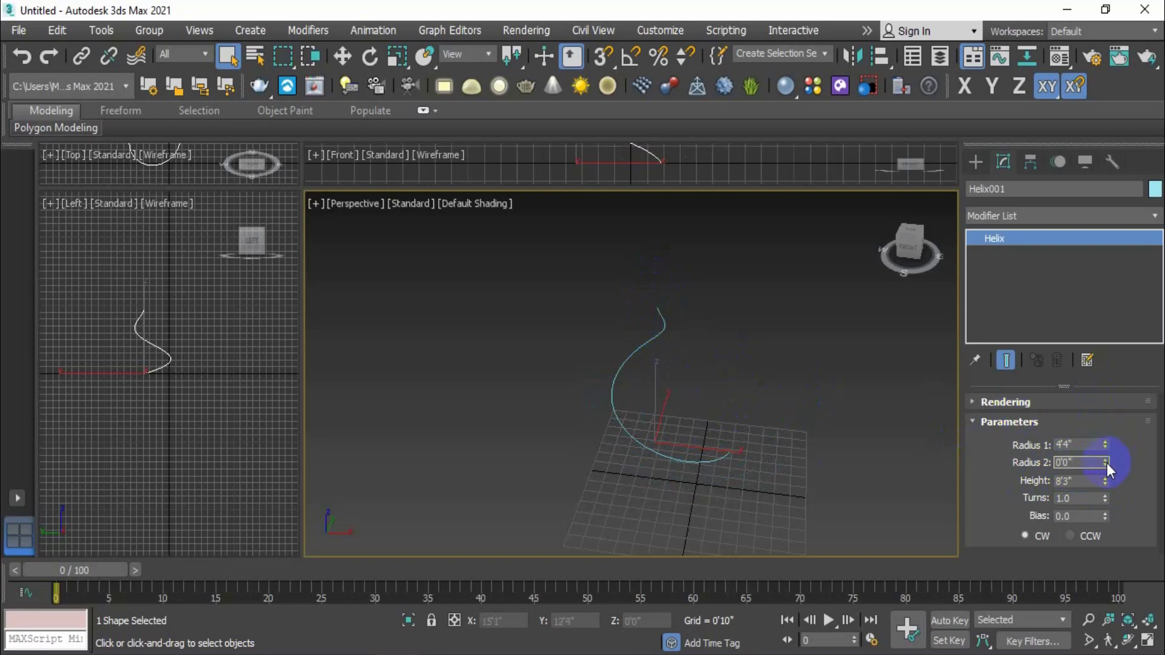
left_click_drag(1105, 463, 660, 539)
scroll(613, 267, "down", 2)
middle_click_drag(612, 268, 619, 298)
scroll(593, 287, "up", 1)
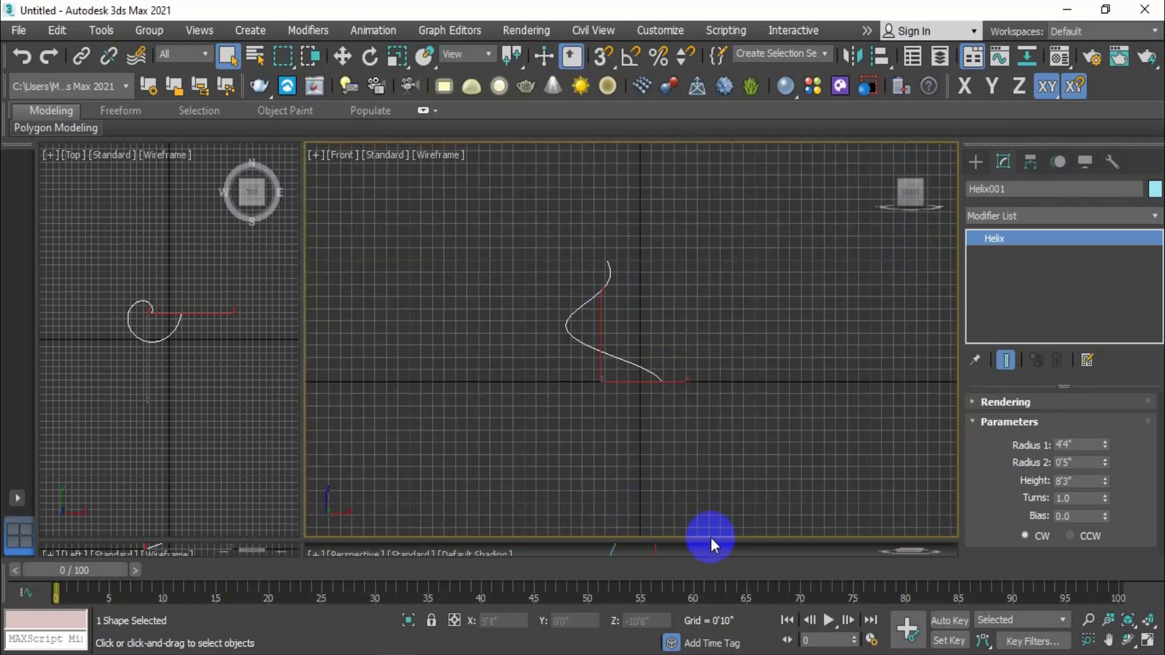
left_click_drag(710, 538, 701, 232)
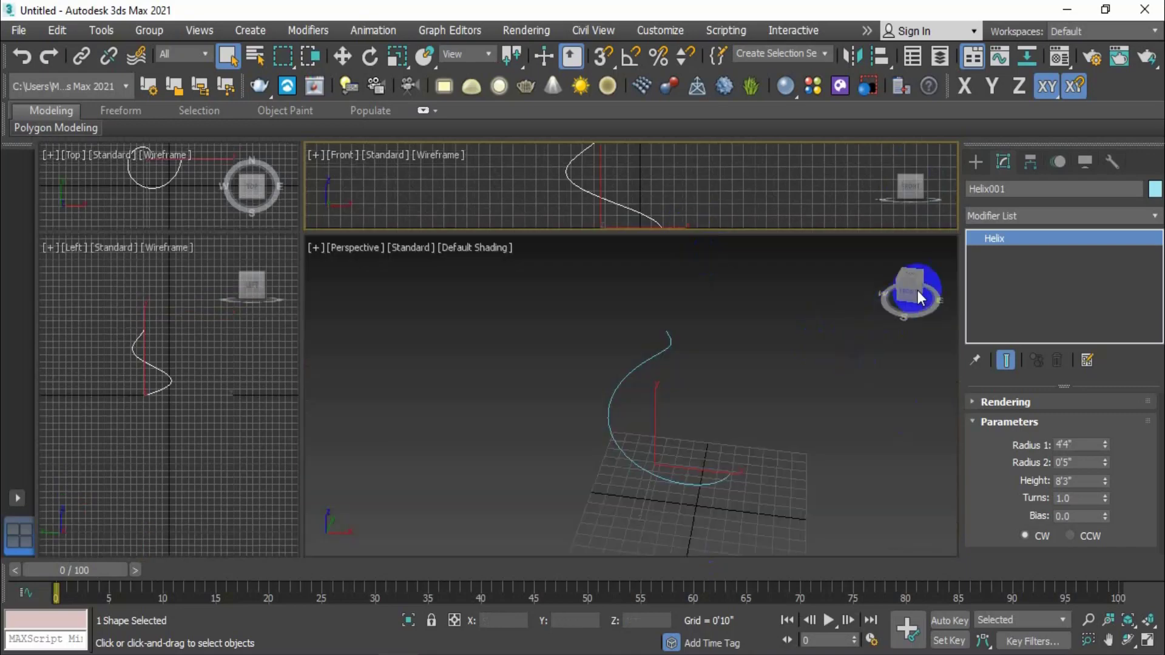
left_click_drag(827, 232, 807, 515)
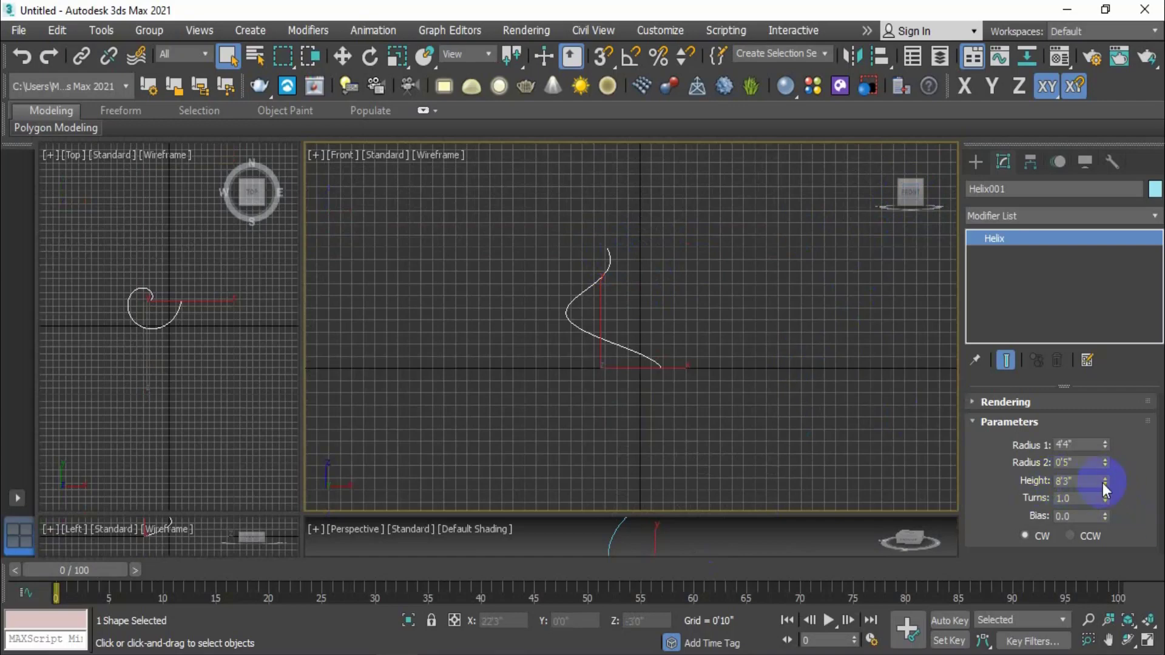
- Vary the helix's height while watching the Front view and set it to 8'0"
mouse_move(1103, 484)
left_mouse_down()
mouse_move(1103, 553)
mouse_move(1102, 461)
mouse_move(1092, 499)
left_mouse_up()
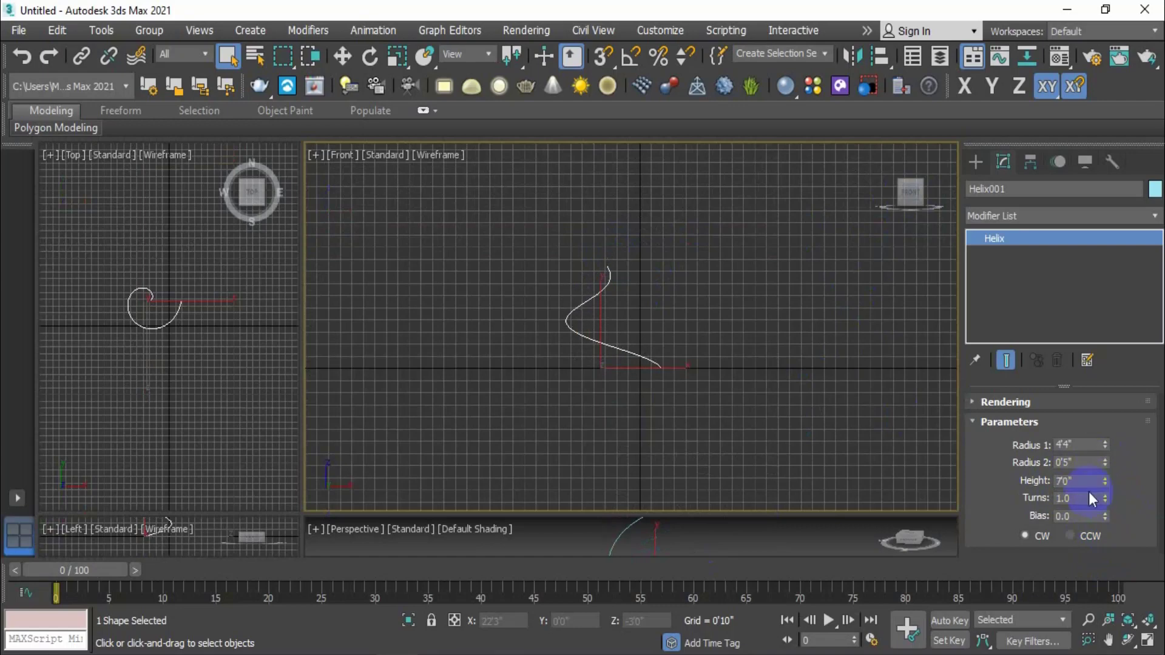
double_click(1084, 483)
type("8")
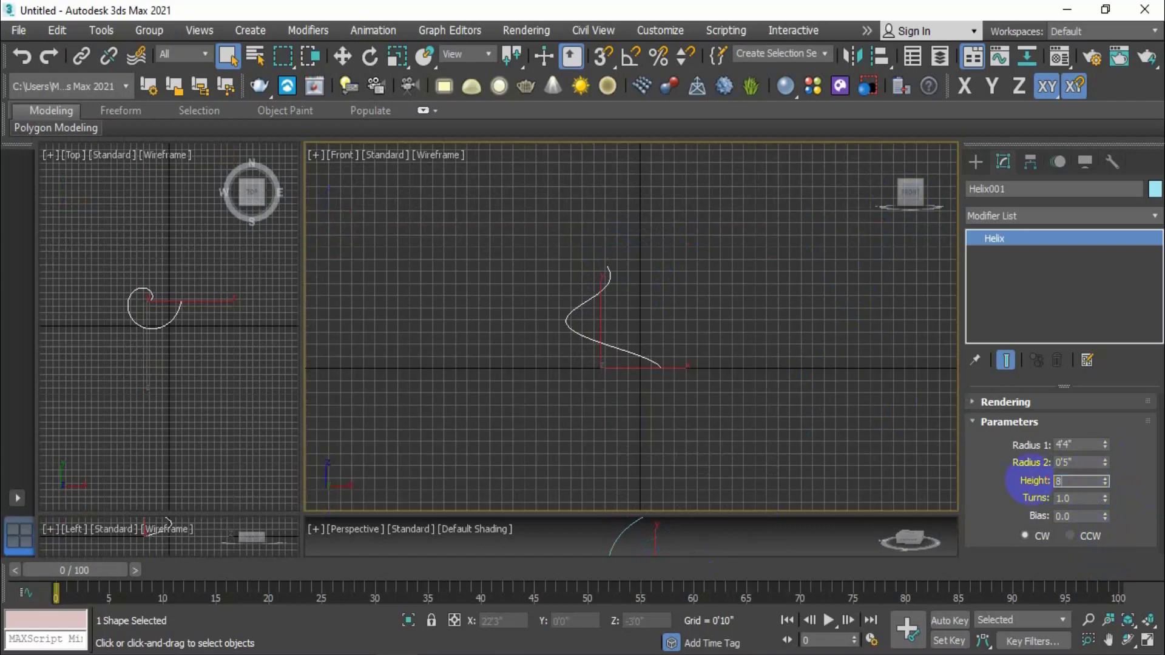
key("Return")
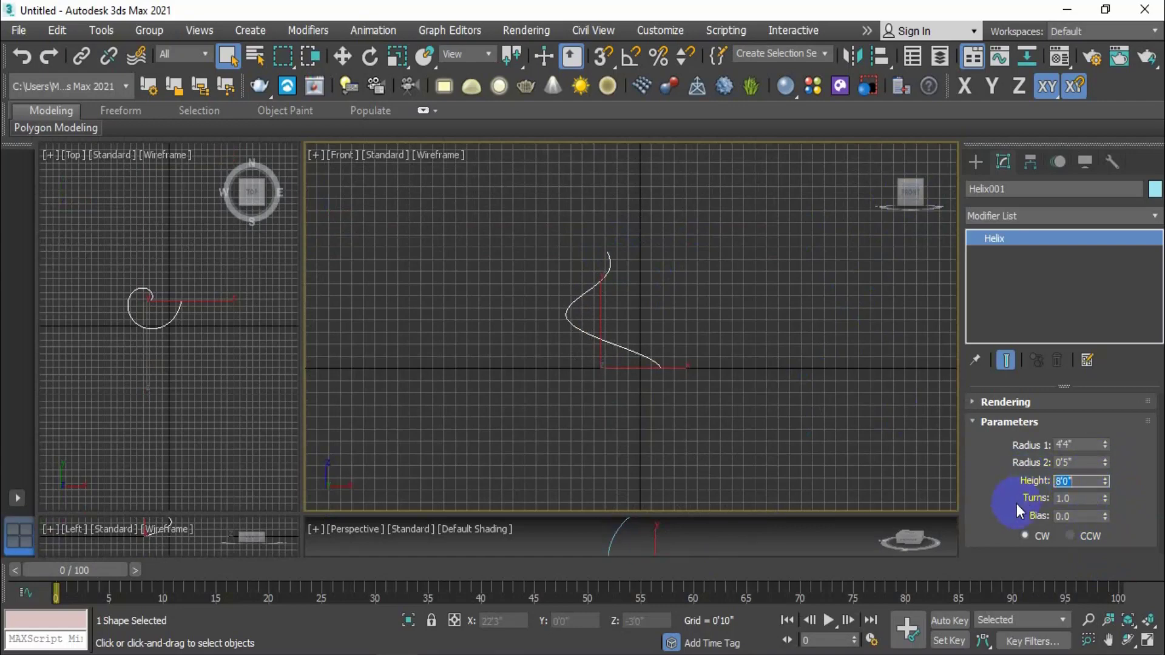
left_click_drag(1081, 484, 1036, 484)
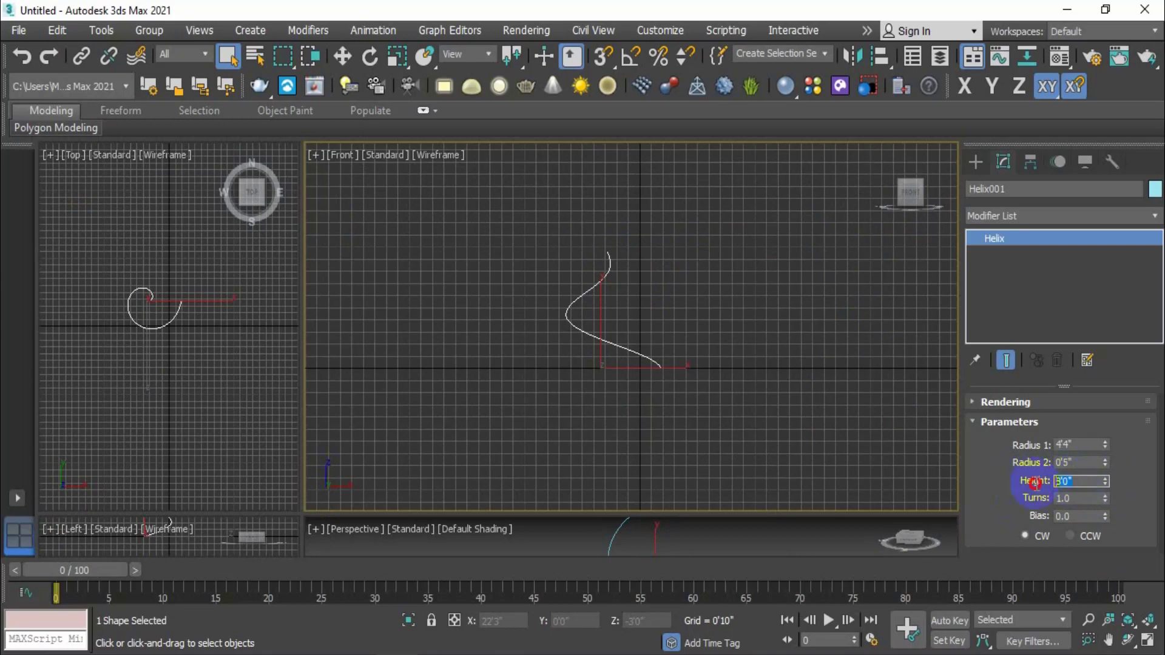
type("8")
key("Return")
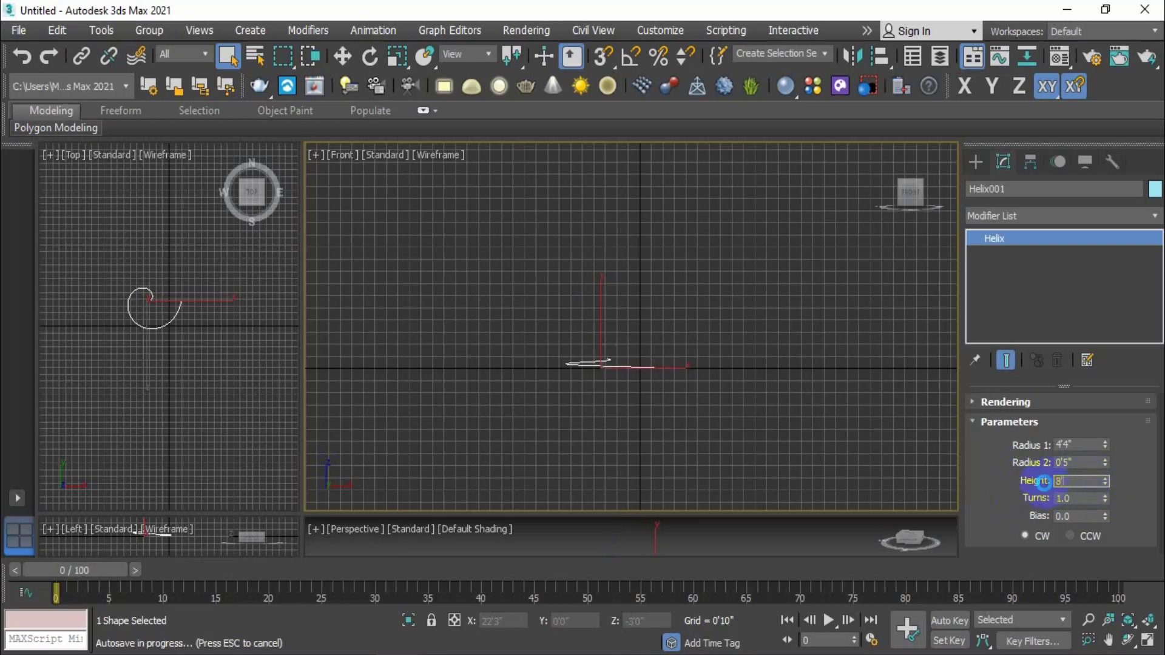
key("Return")
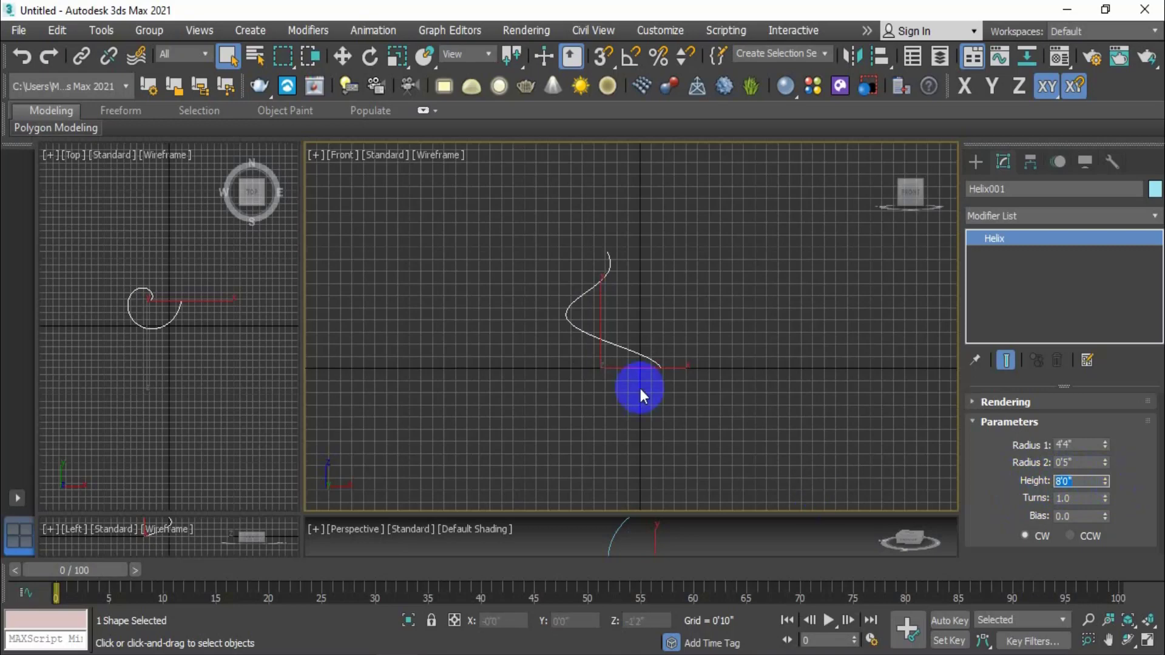
- Enlarge the Perspective view, try 8.2 turns on the helix and reduce the turns to 0.984
left_click(641, 390)
left_click_drag(668, 513, 668, 236)
left_click(609, 409)
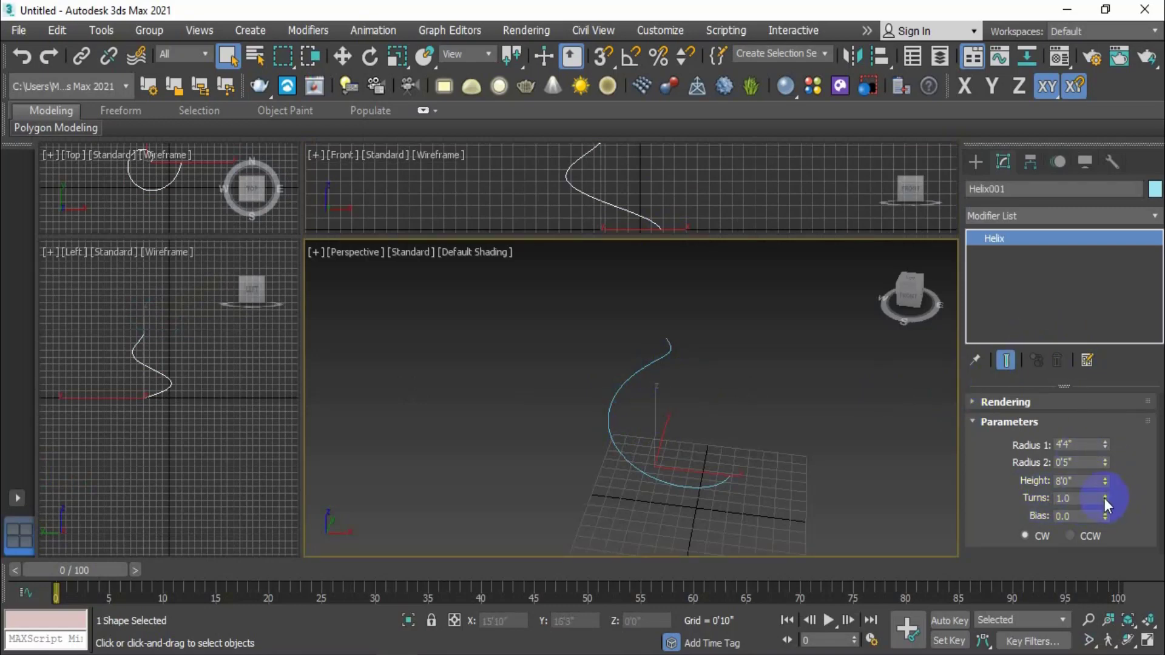
left_click_drag(1105, 499, 1047, 482)
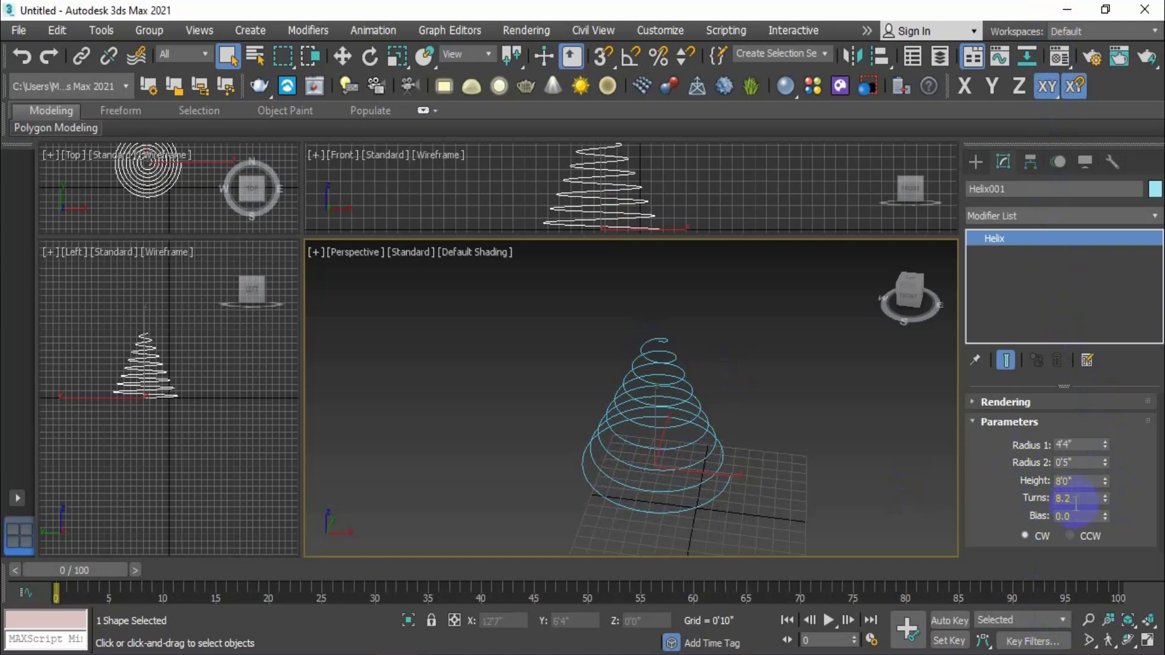
left_click_drag(1105, 509, 1117, 578)
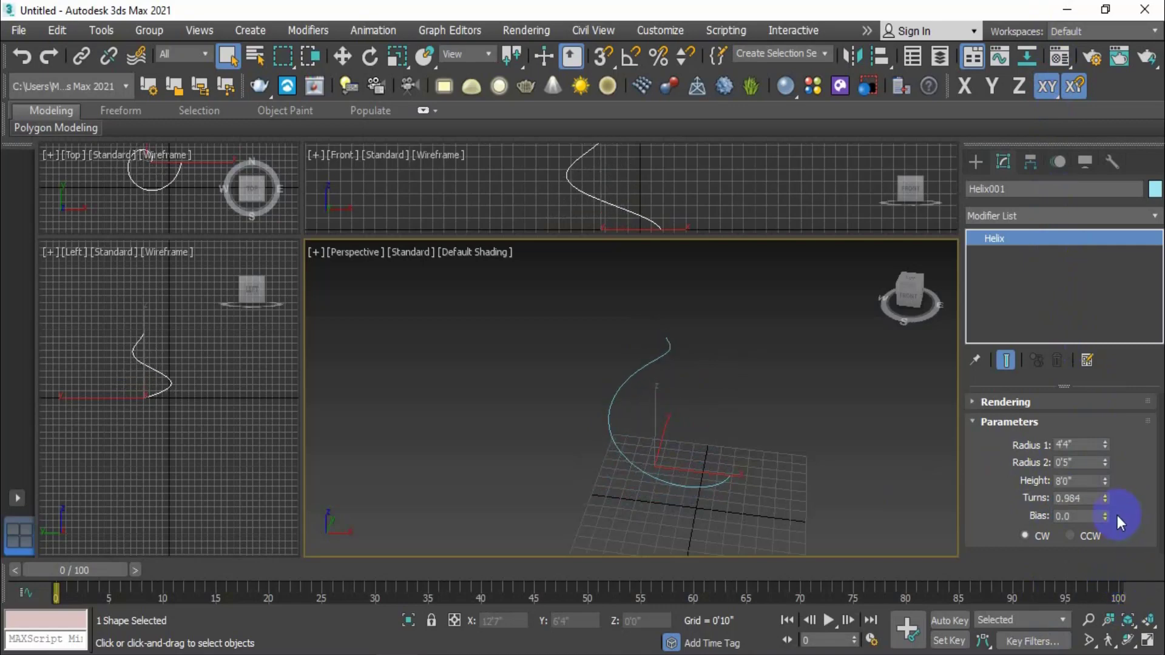
- Try small positive and negative bias values on the helix and set the bias to -0.03
mouse_move(1105, 521)
left_mouse_down()
mouse_move(1081, 293)
mouse_move(1088, 512)
mouse_move(1095, 447)
mouse_move(1102, 499)
mouse_move(1105, 390)
mouse_move(1105, 514)
left_mouse_up()
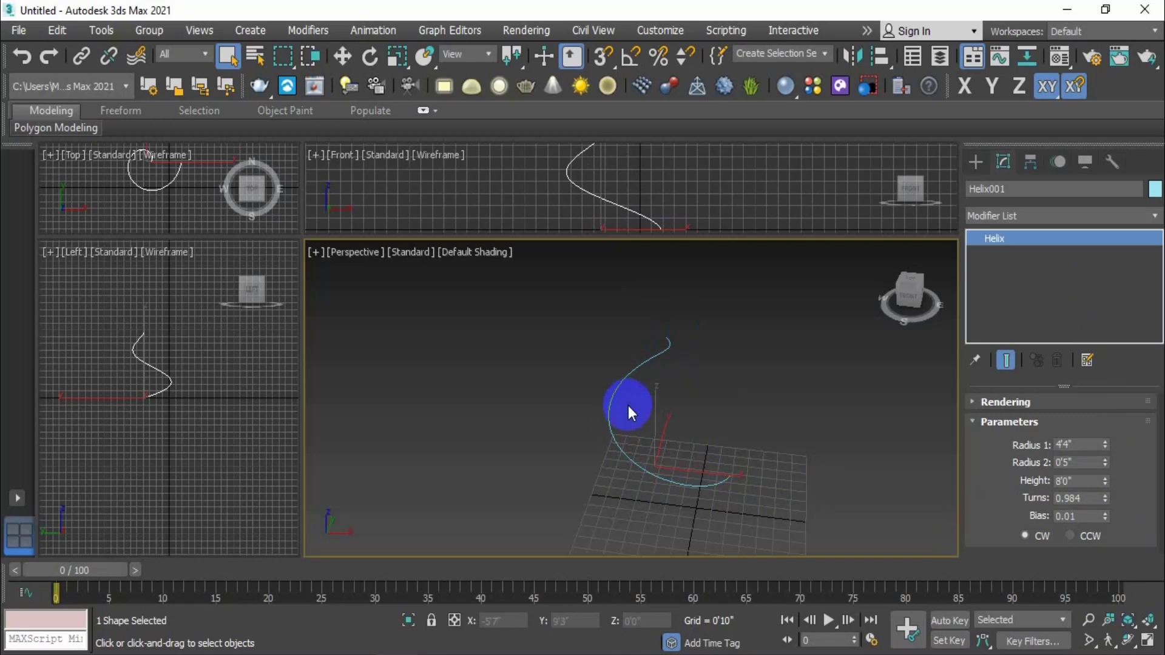
mouse_move(1105, 516)
left_mouse_down()
mouse_move(1111, 462)
mouse_move(1103, 520)
mouse_move(1100, 447)
mouse_move(1102, 517)
left_mouse_up()
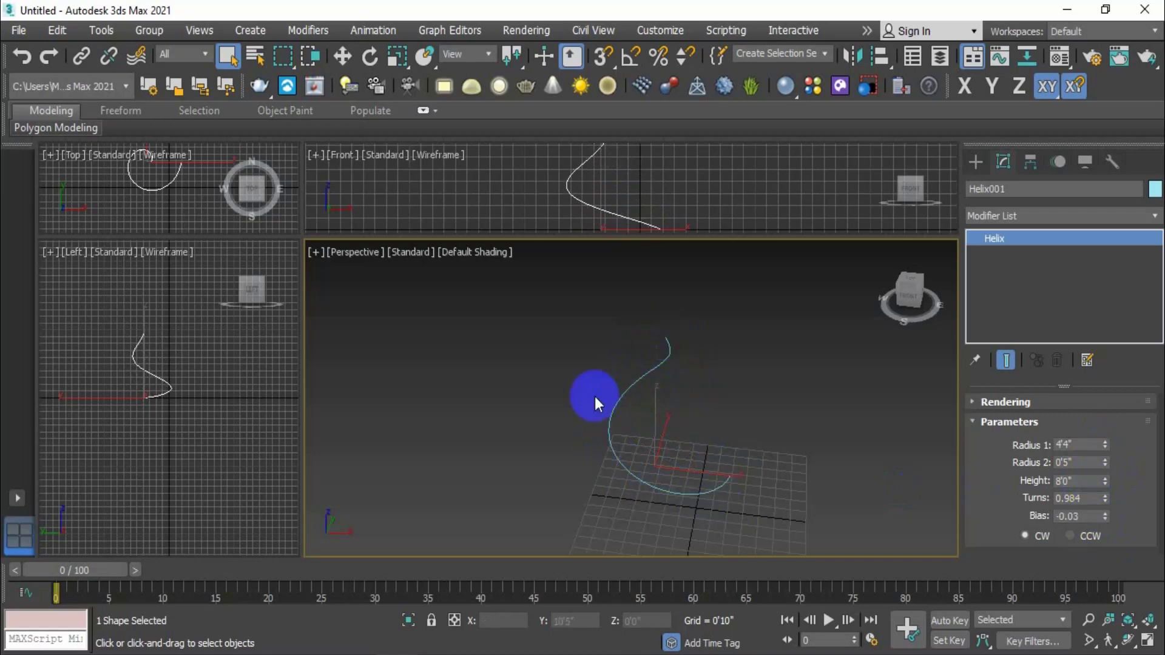
mouse_move(1105, 516)
left_mouse_down()
mouse_move(1110, 429)
mouse_move(1090, 558)
mouse_move(1094, 497)
mouse_move(1093, 516)
left_mouse_up()
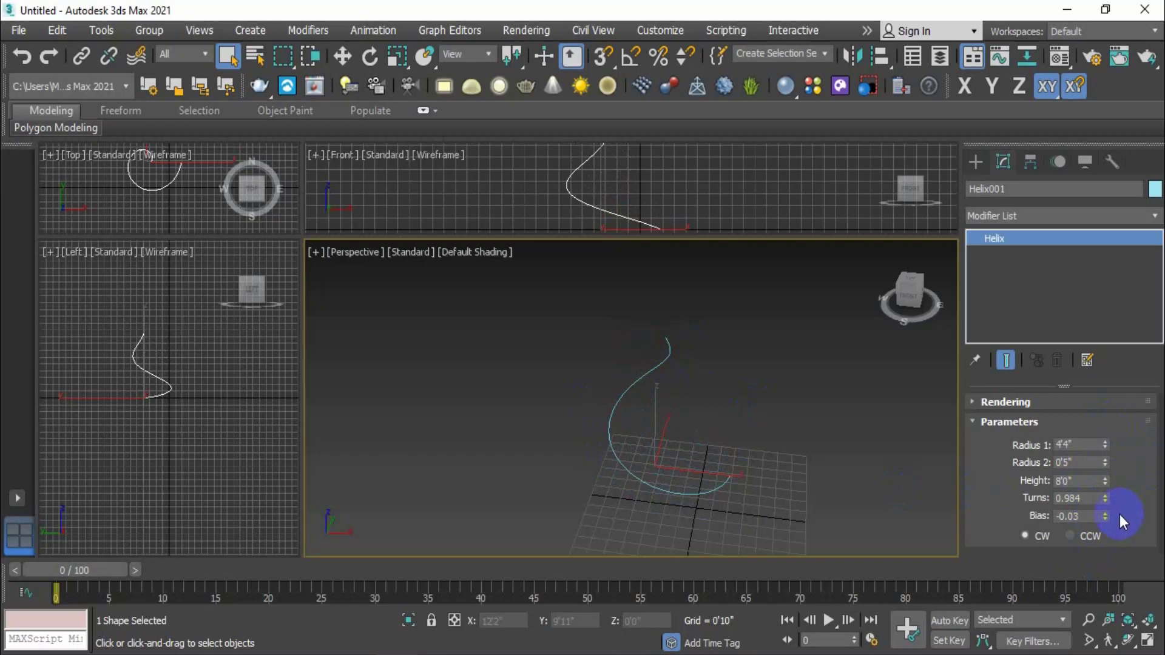
- Switch the helix repeatedly between CCW and CW, comparing the winding directions from above, and end on CW
left_click(1071, 535)
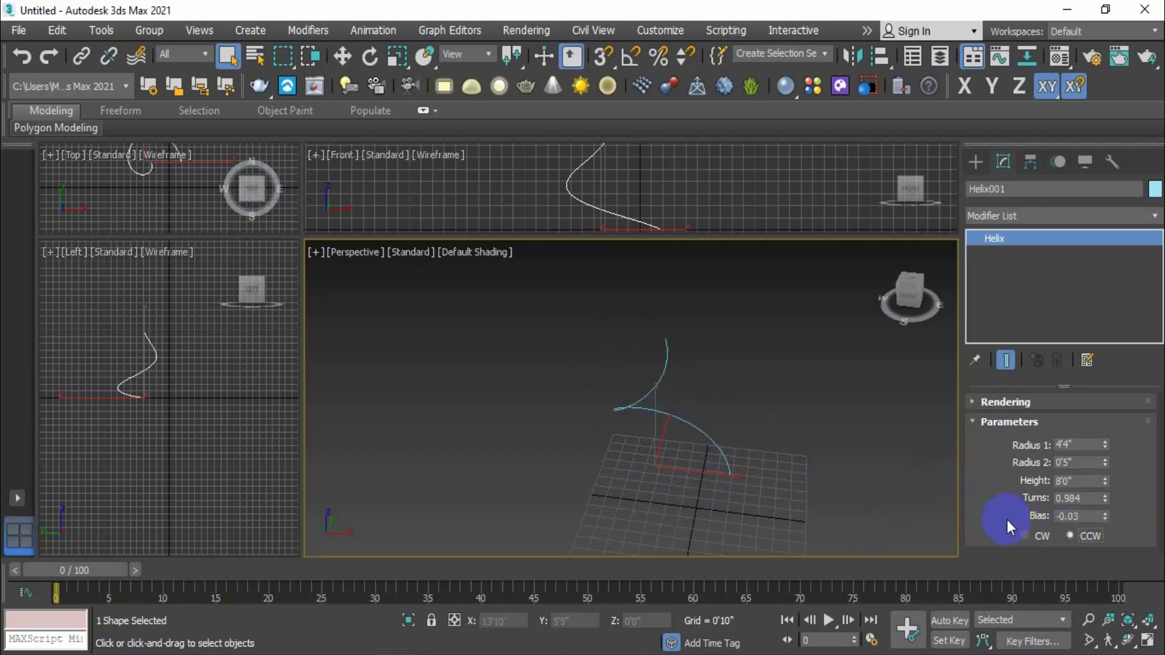
left_click(1025, 534)
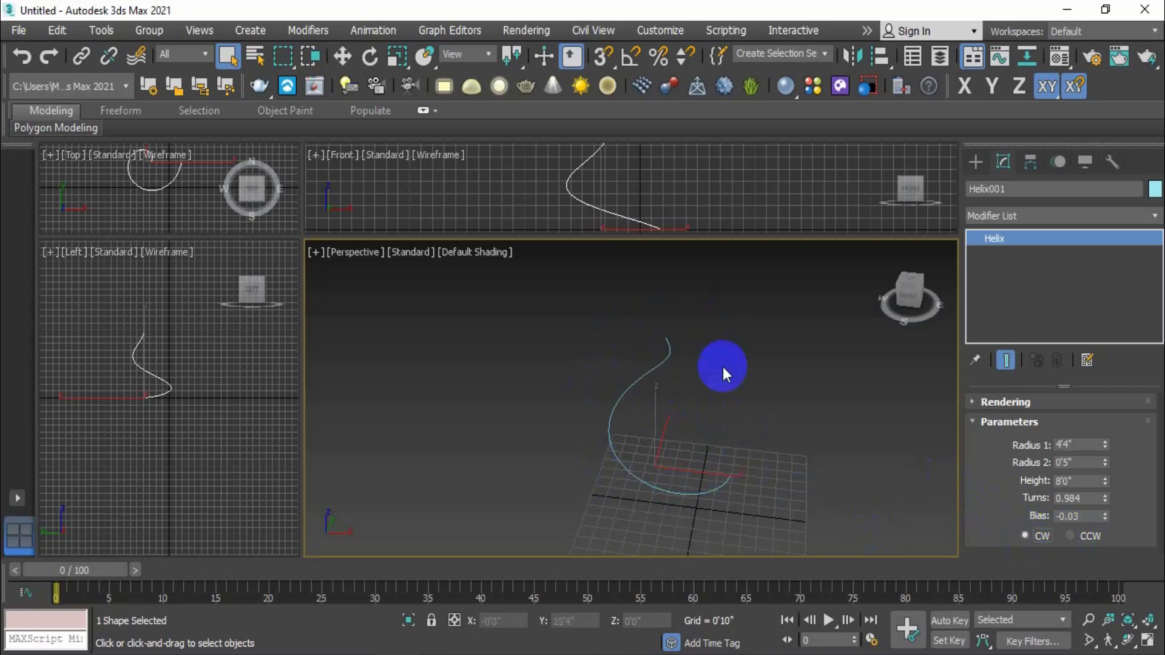
left_click(1069, 536)
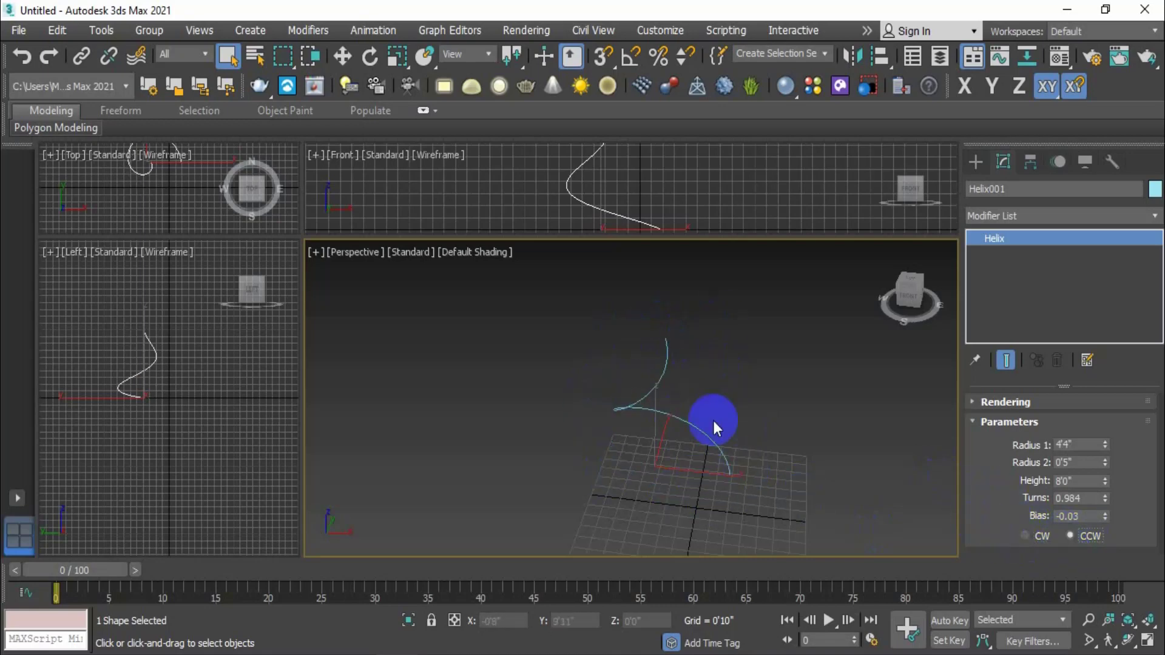
middle_click_drag(740, 431, 708, 499, "alt")
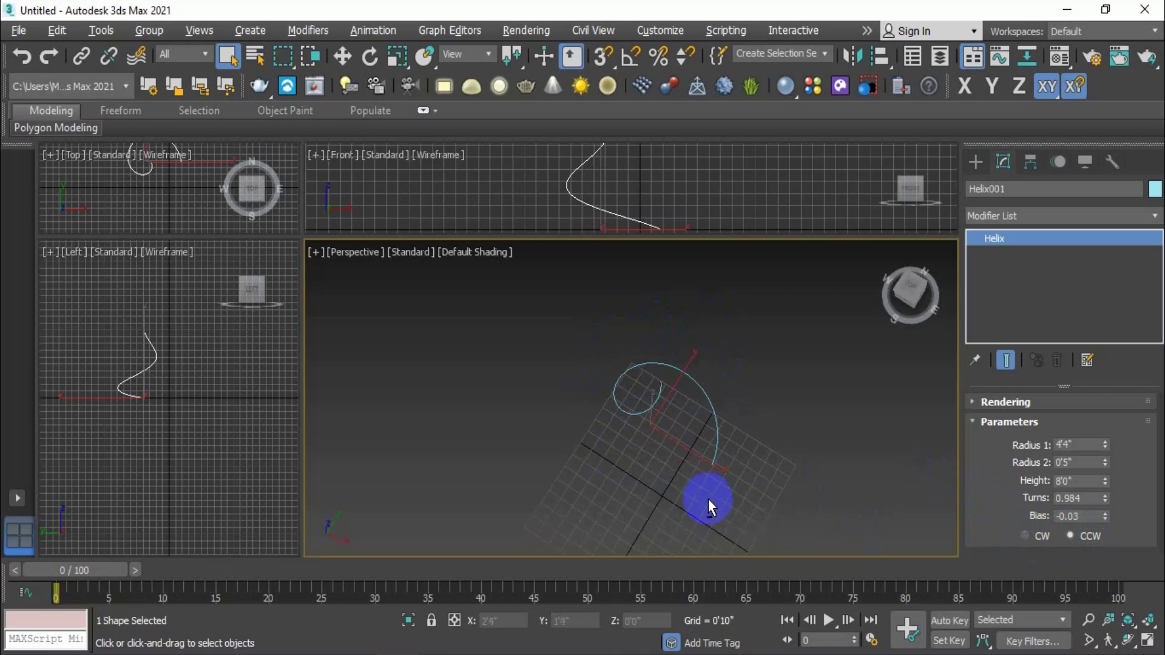
left_click(1026, 536)
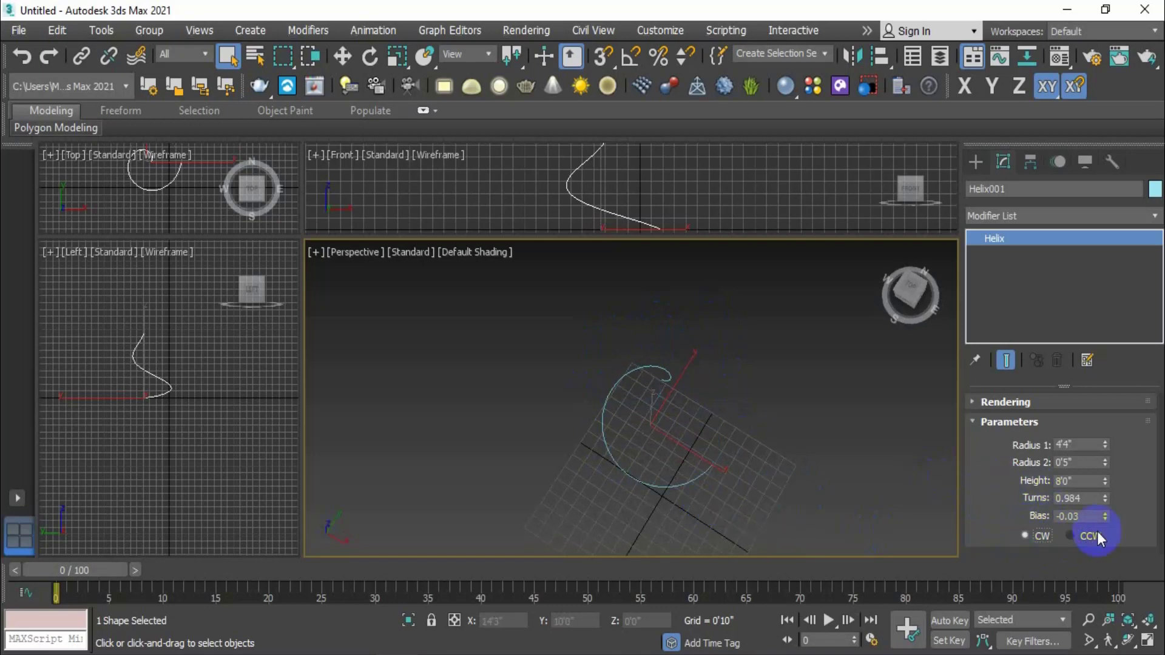
left_click(1069, 537)
left_click(1025, 537)
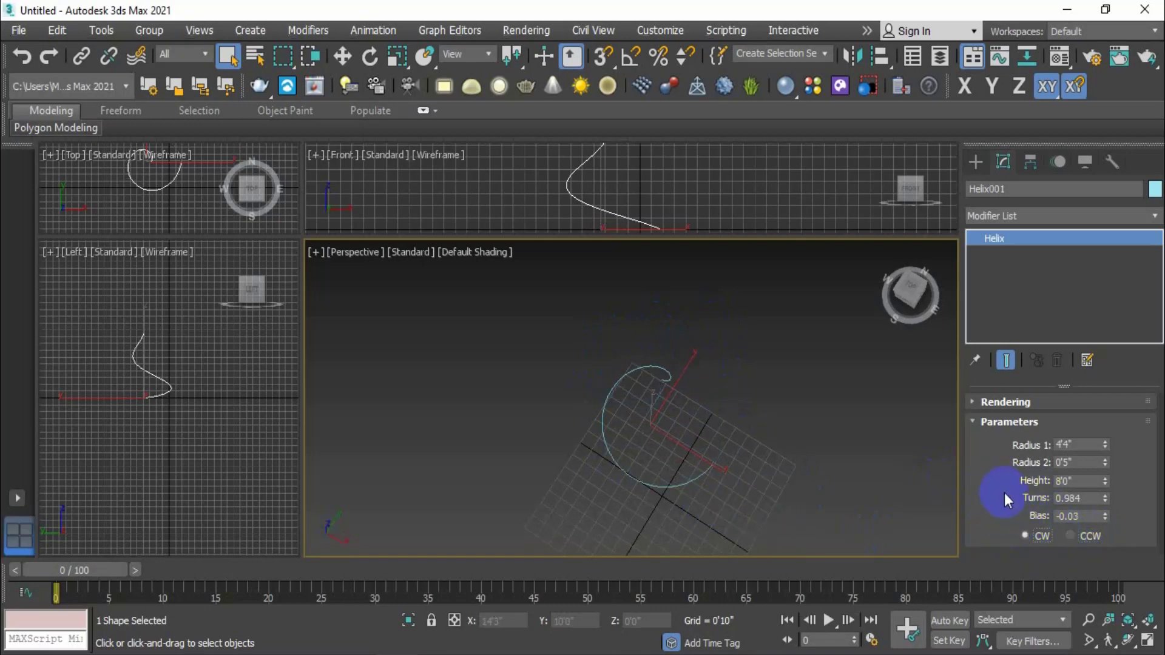
middle_click_drag(783, 476, 694, 442, "alt")
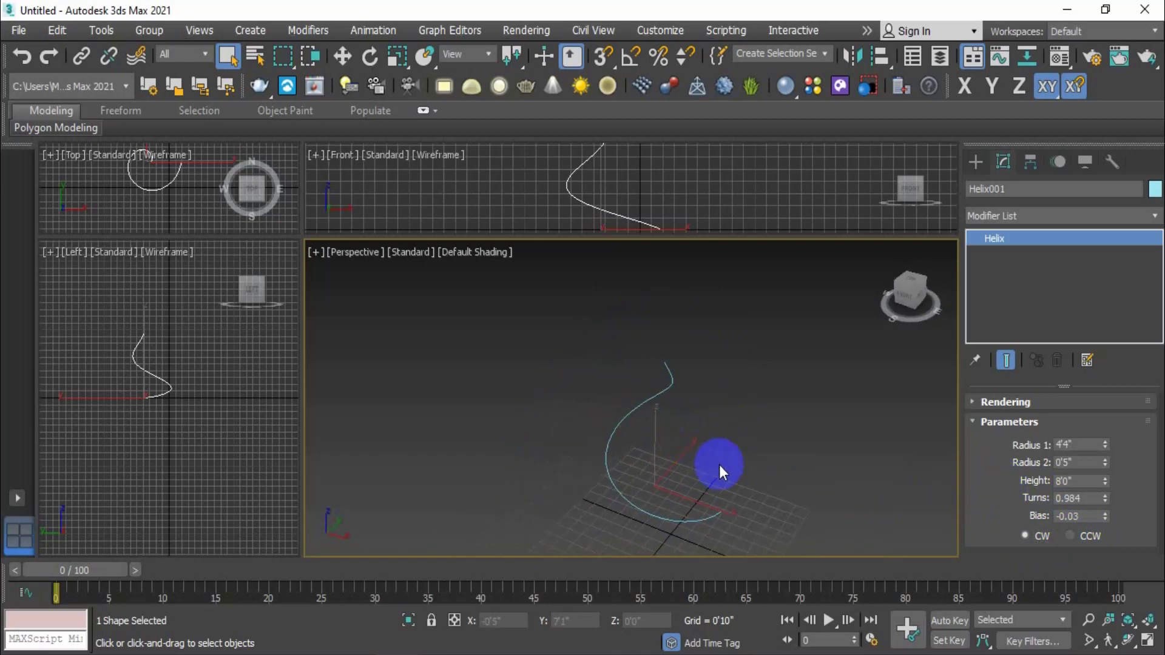
- Delete the helix from the scene and return to the spline creation tools
key("Delete")
left_click(968, 162)
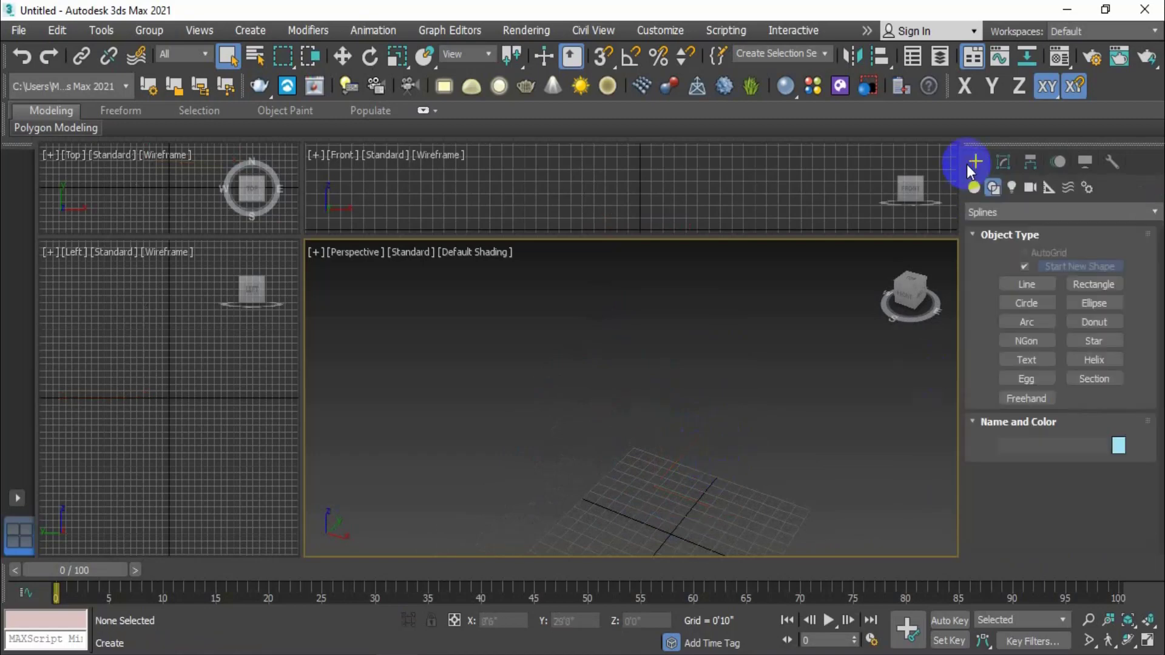
left_click(993, 189)
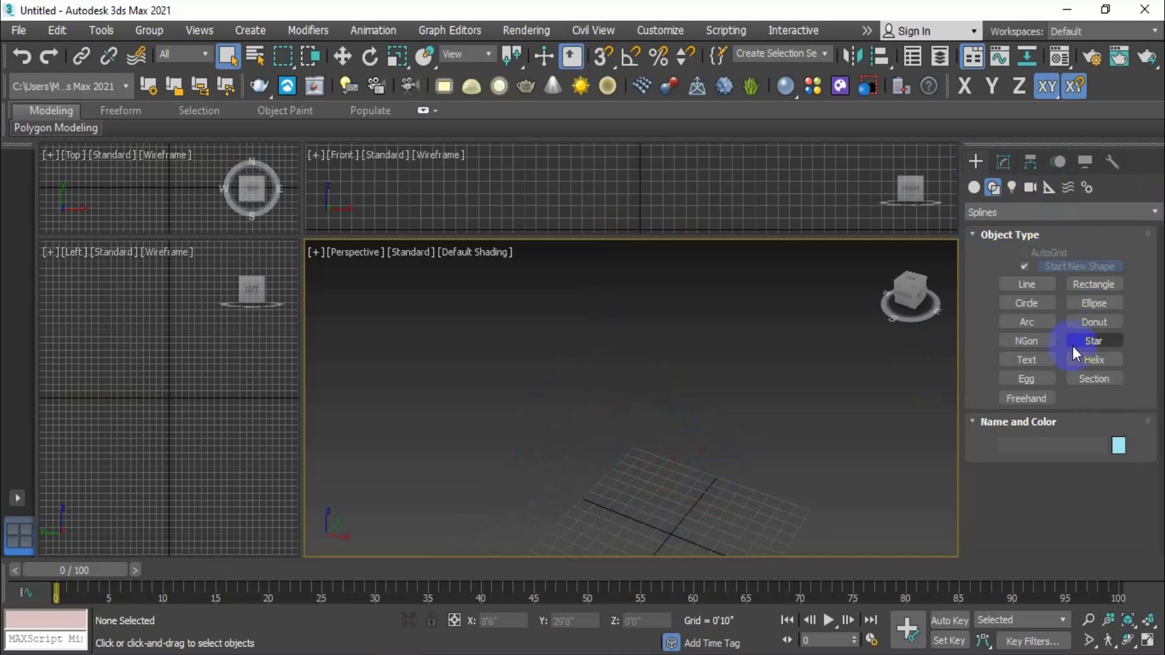
- Draw an outlined egg spline about 12'9" long and 8'6" wide near the grid centre, with a -0'5" thickness, and show its parameters
middle_click_drag(687, 493, 700, 392)
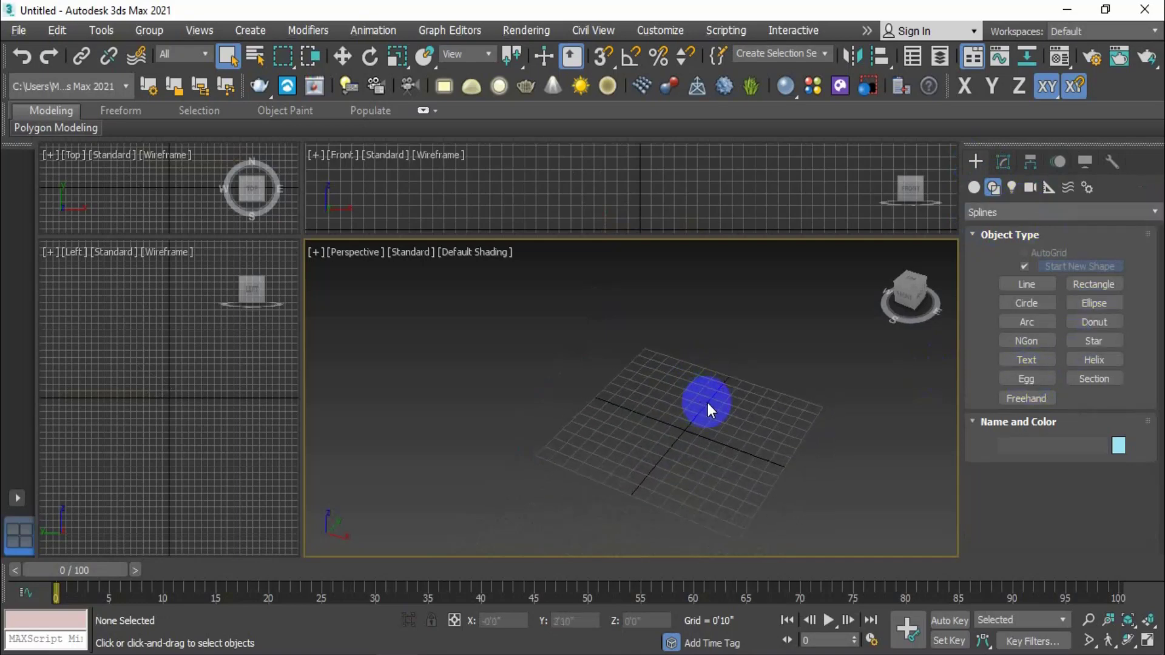
scroll(708, 403, "up", 3)
left_click(1025, 381)
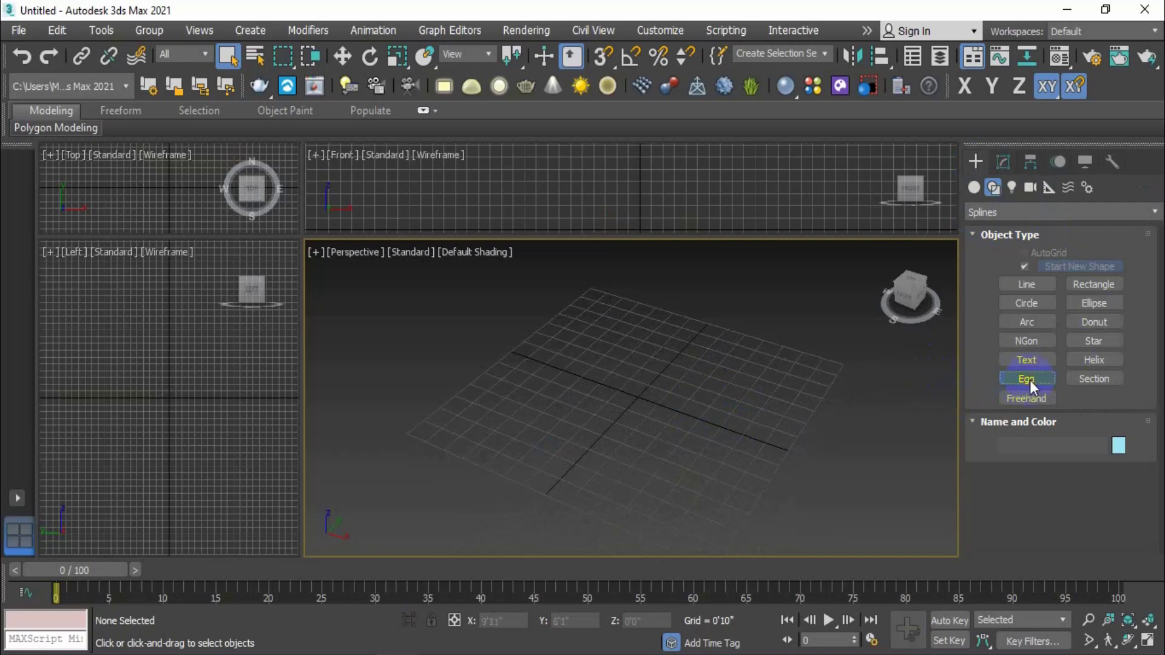
left_click_drag(629, 390, 718, 466)
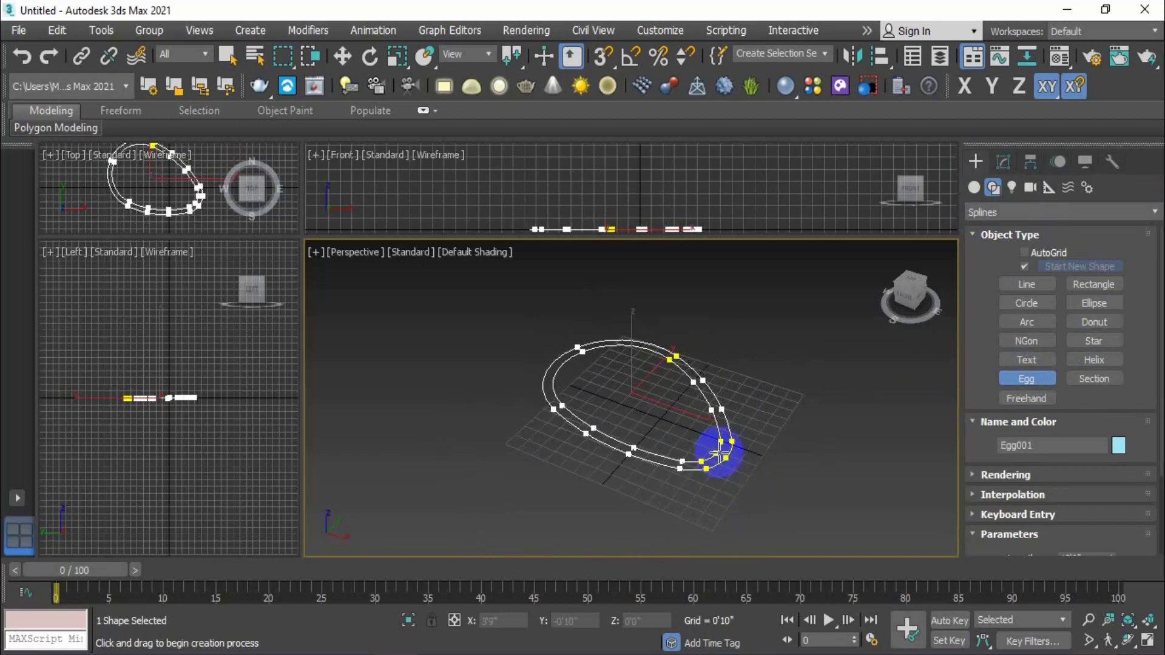
scroll(718, 452, "up", 3)
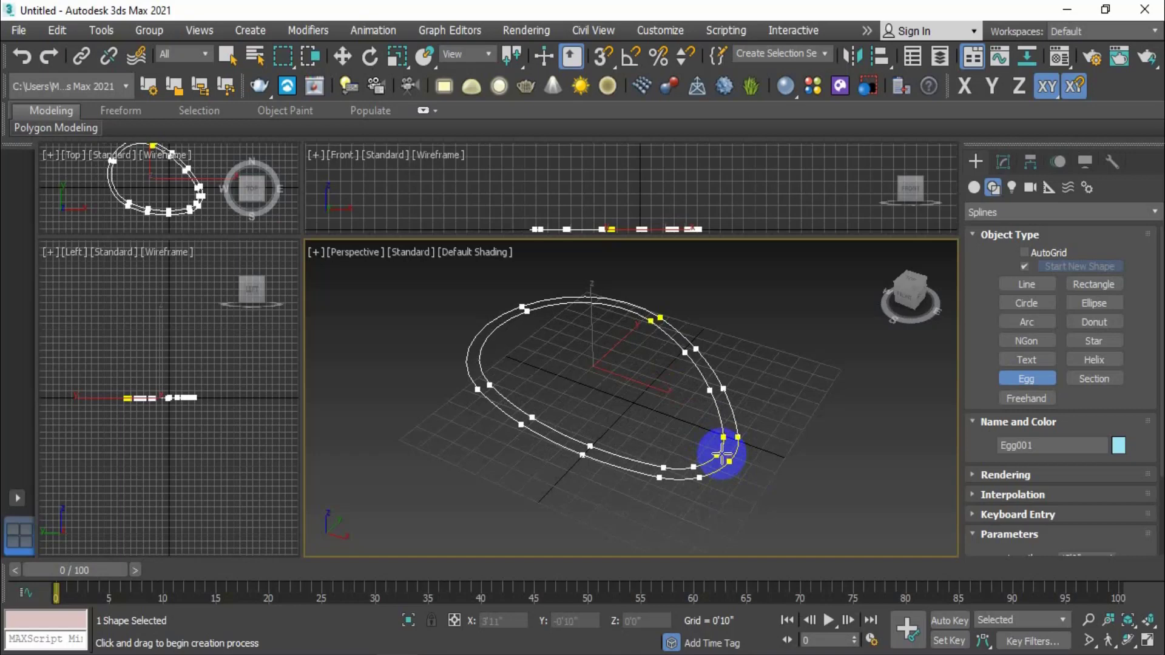
left_click(722, 455)
middle_click_drag(736, 443, 806, 458, "alt")
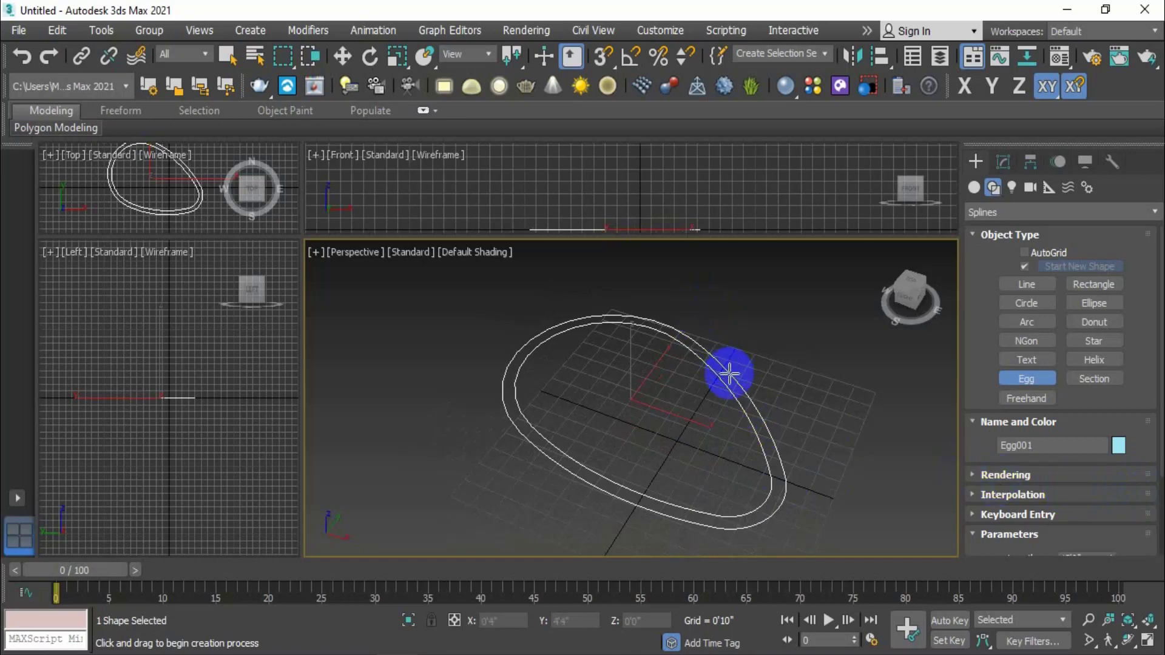
scroll(1034, 479, "down", 3)
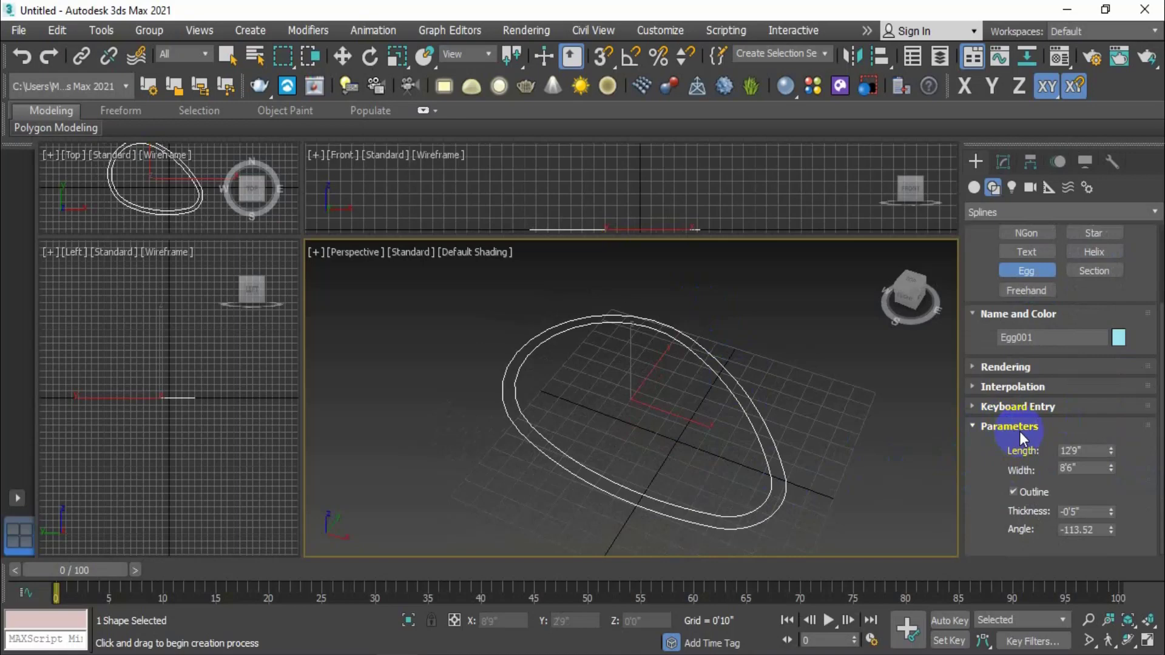
- Review the egg's interpolation and keyboard entry settings and enlarge the egg to 13'1" long and 8'8" wide
left_click(971, 387)
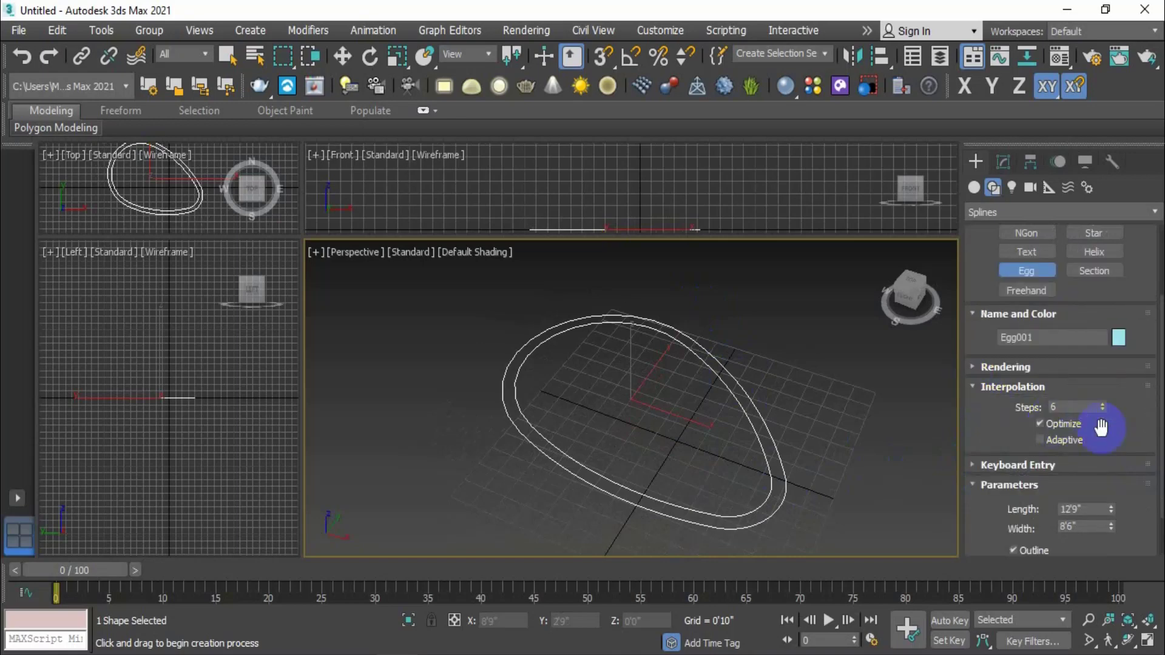
left_click(974, 386)
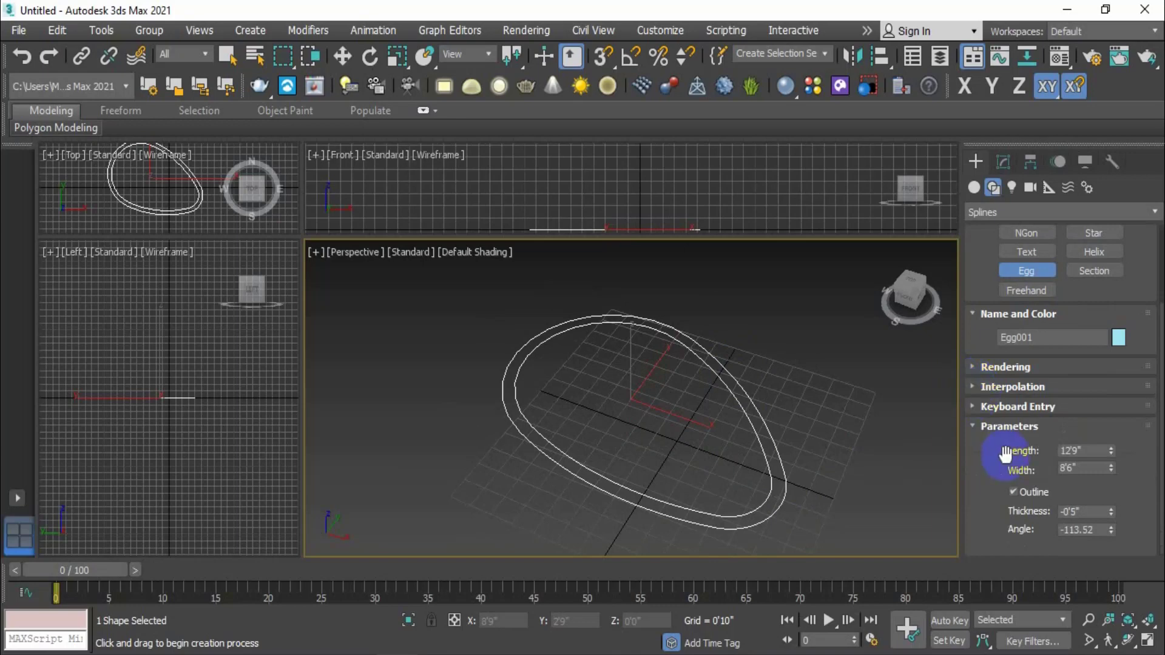
left_click(977, 409)
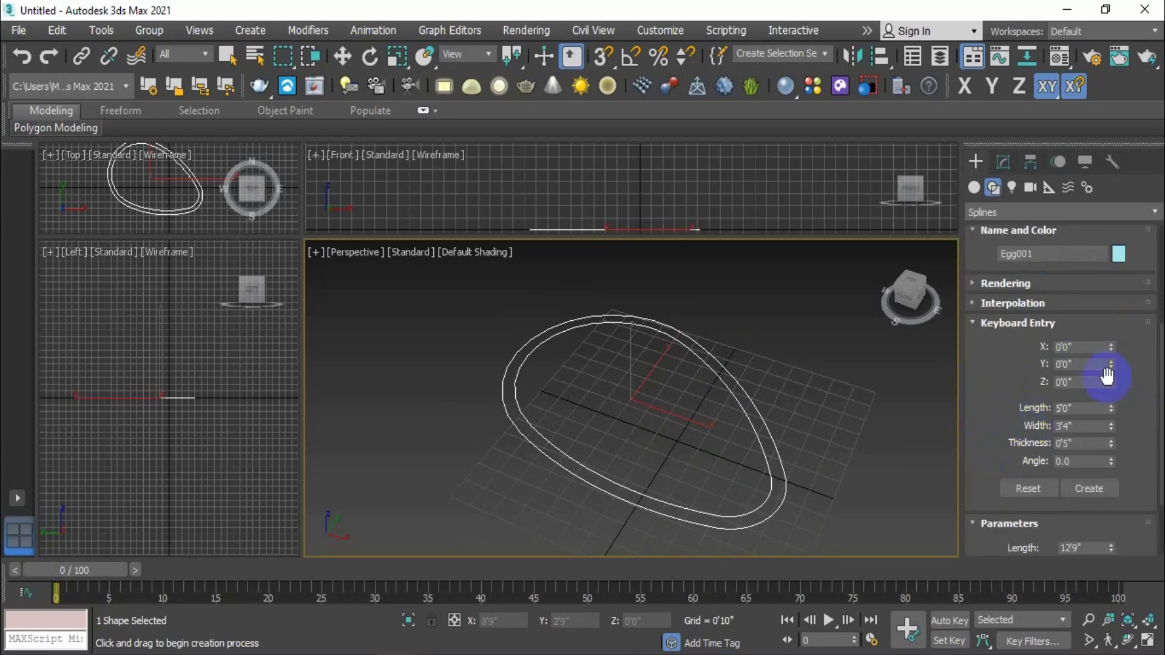
left_click(974, 324)
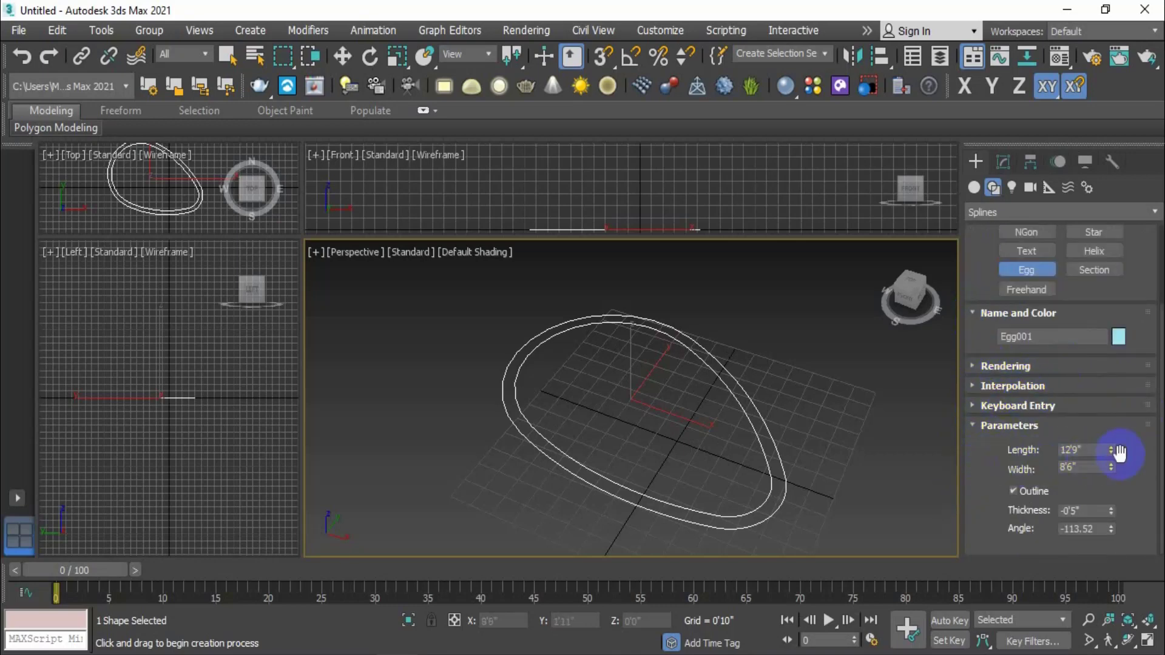
left_click_drag(1110, 450, 1118, 424)
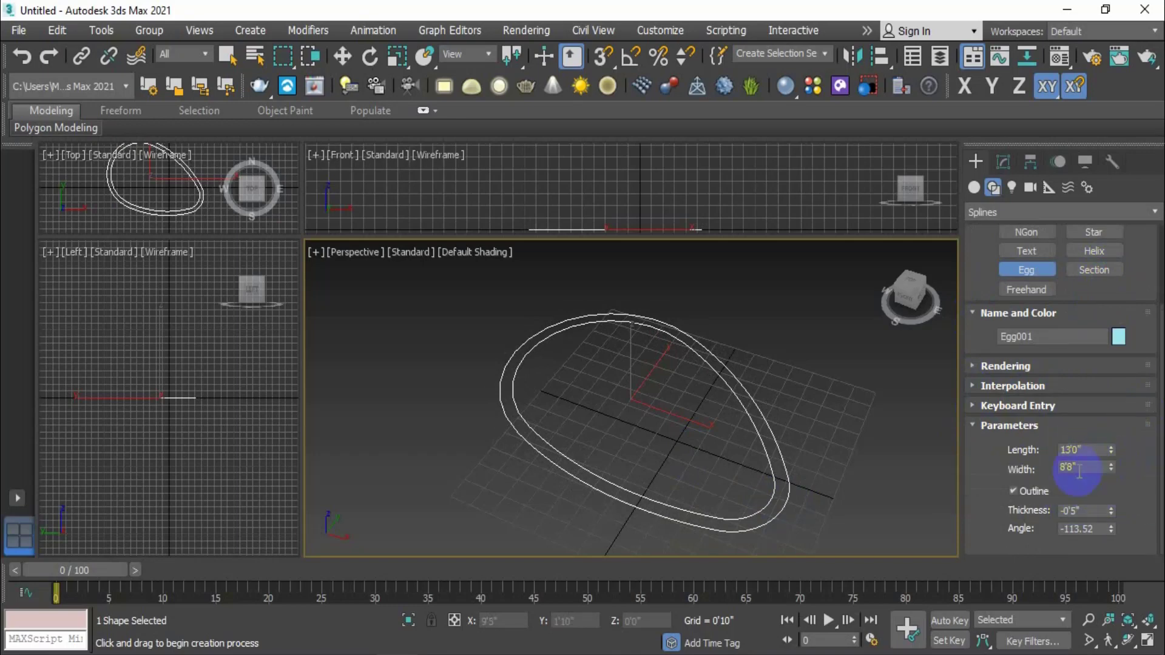
mouse_move(1112, 463)
left_mouse_down()
mouse_move(1103, 377)
mouse_move(1117, 357)
mouse_move(1129, 455)
left_mouse_up()
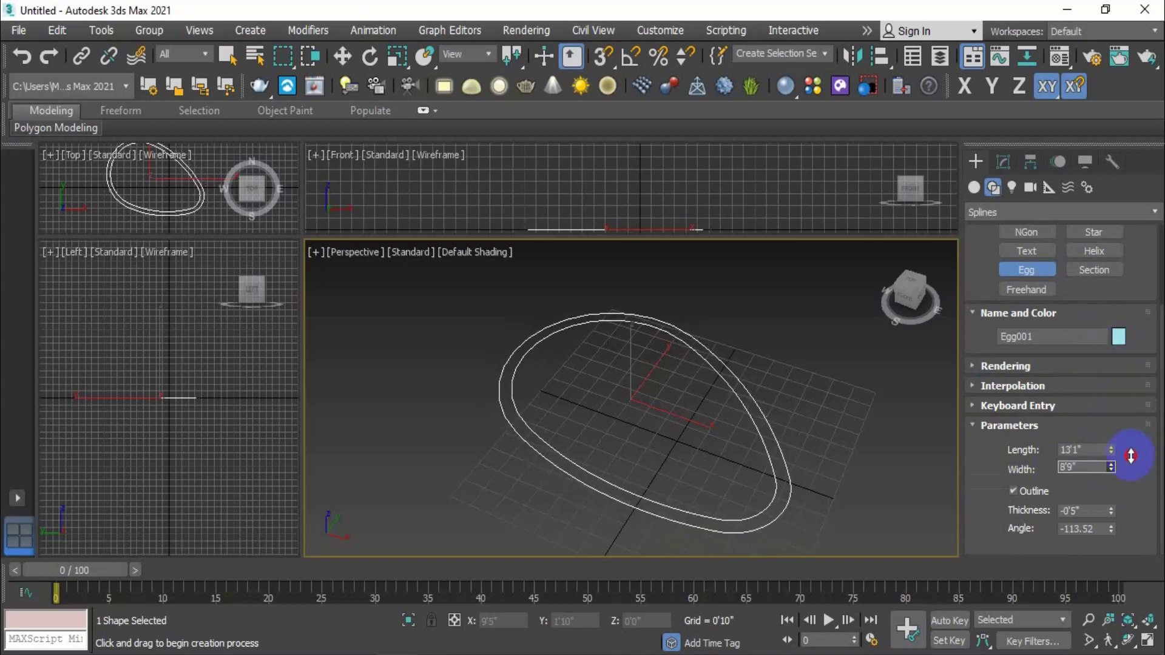
- Toggle the egg's outline off and on several times to compare single and double contours, leaving it on
left_click(1013, 492)
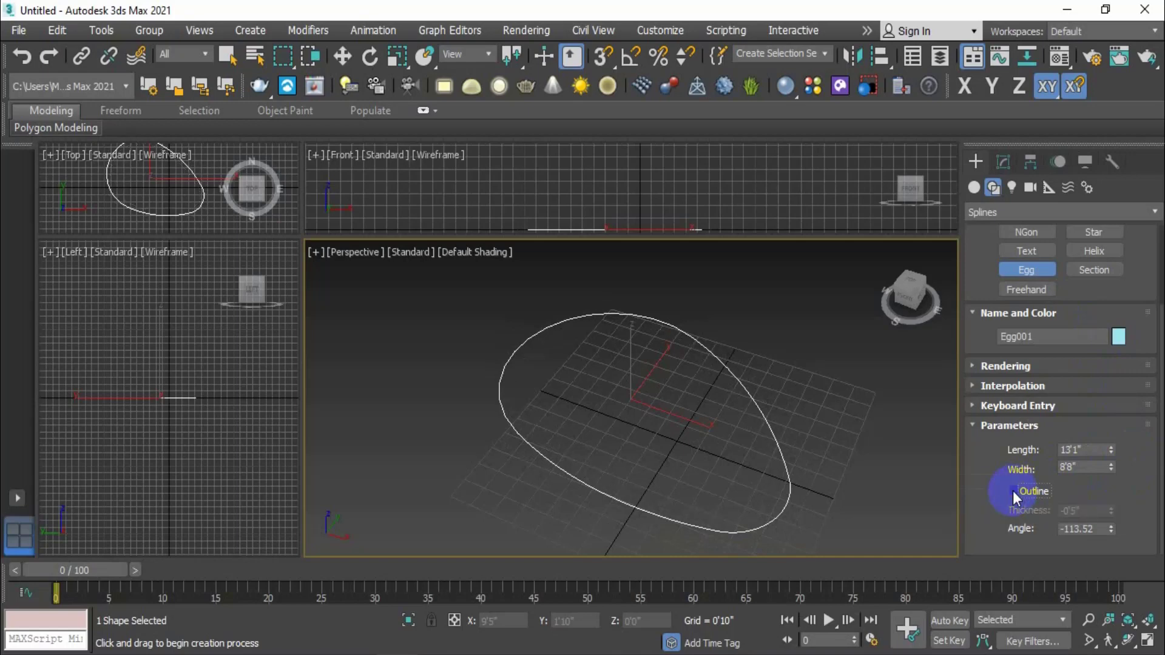
left_click(1012, 490)
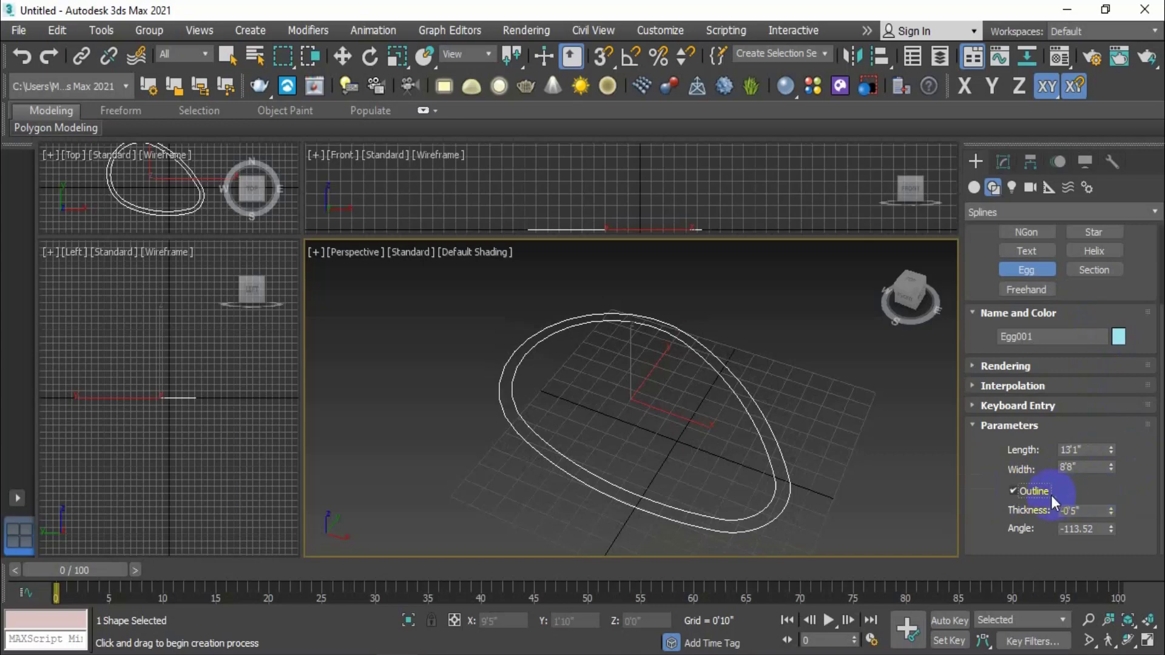
left_click(1014, 490)
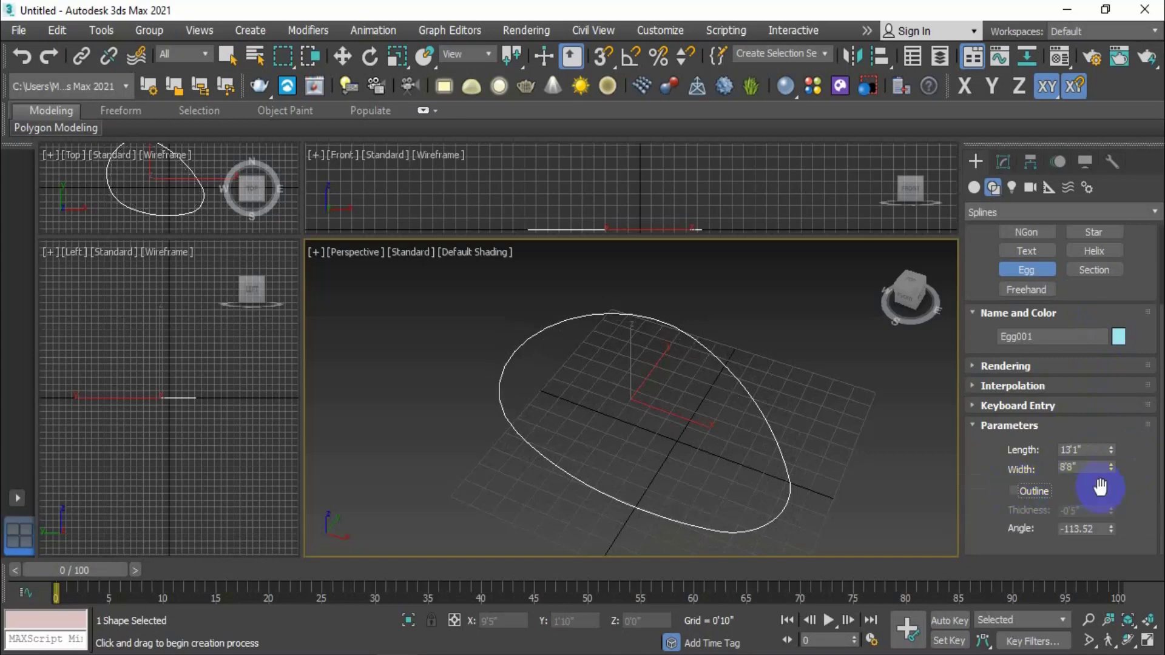
left_click(1014, 491)
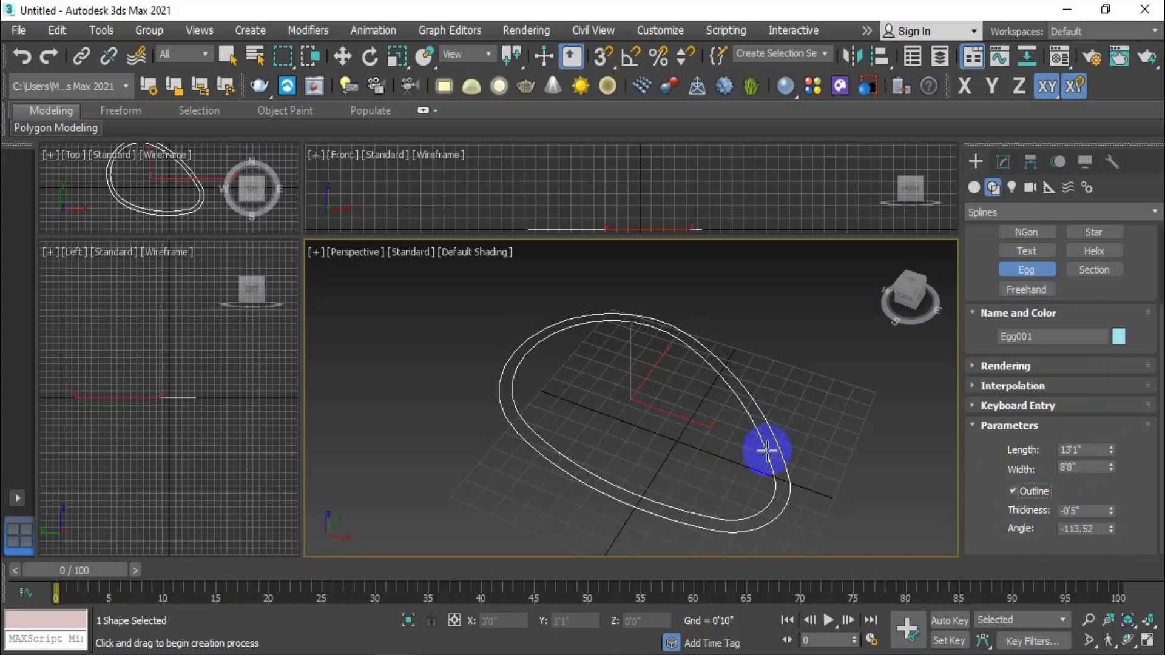
left_click(1012, 489)
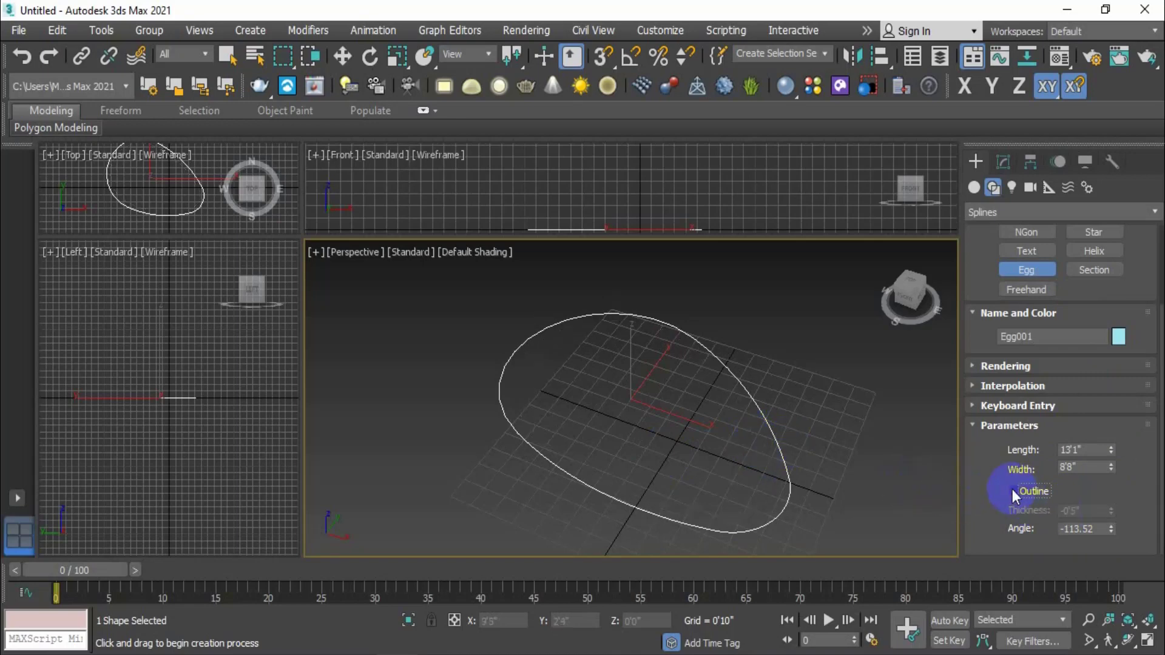
left_click(1012, 489)
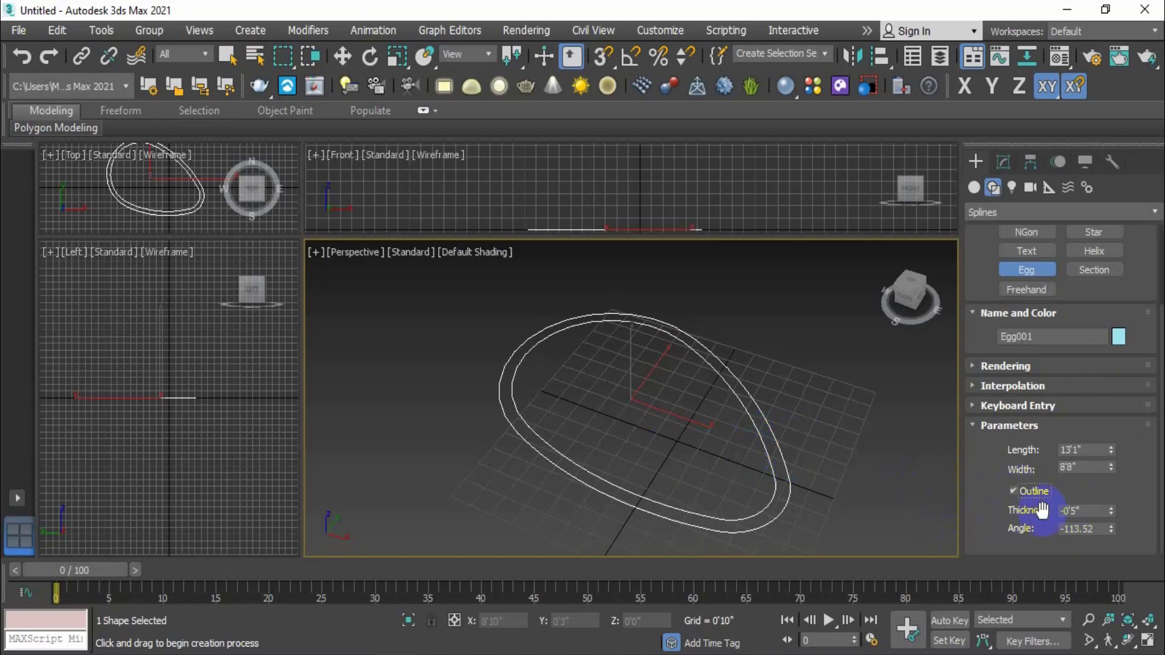
- Set the egg's outline thickness to 0'4" and its angle to -106.72
left_click_drag(1112, 510, 1103, 416)
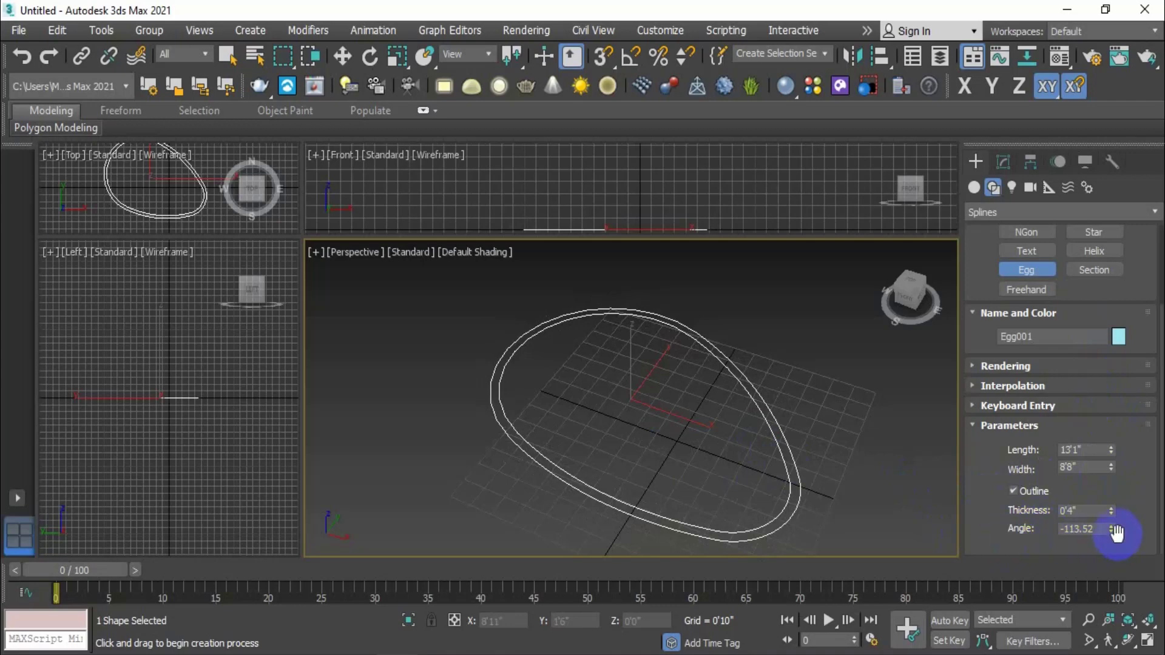
left_click_drag(1112, 526, 1112, 461)
left_click(723, 509)
mouse_move(723, 510)
middle_mouse_down("alt")
mouse_move(687, 491)
mouse_move(720, 515)
mouse_move(719, 493)
middle_mouse_up("alt")
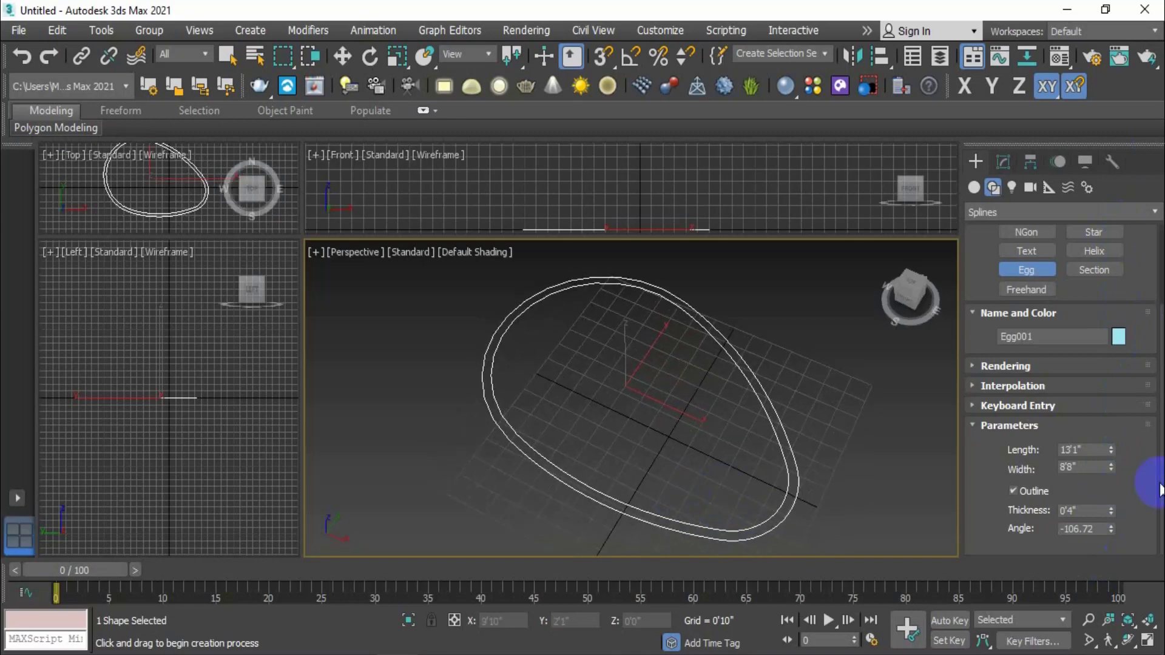
- Reduce the egg's interpolation steps to 1 and inspect the curve's segments
left_click(971, 386)
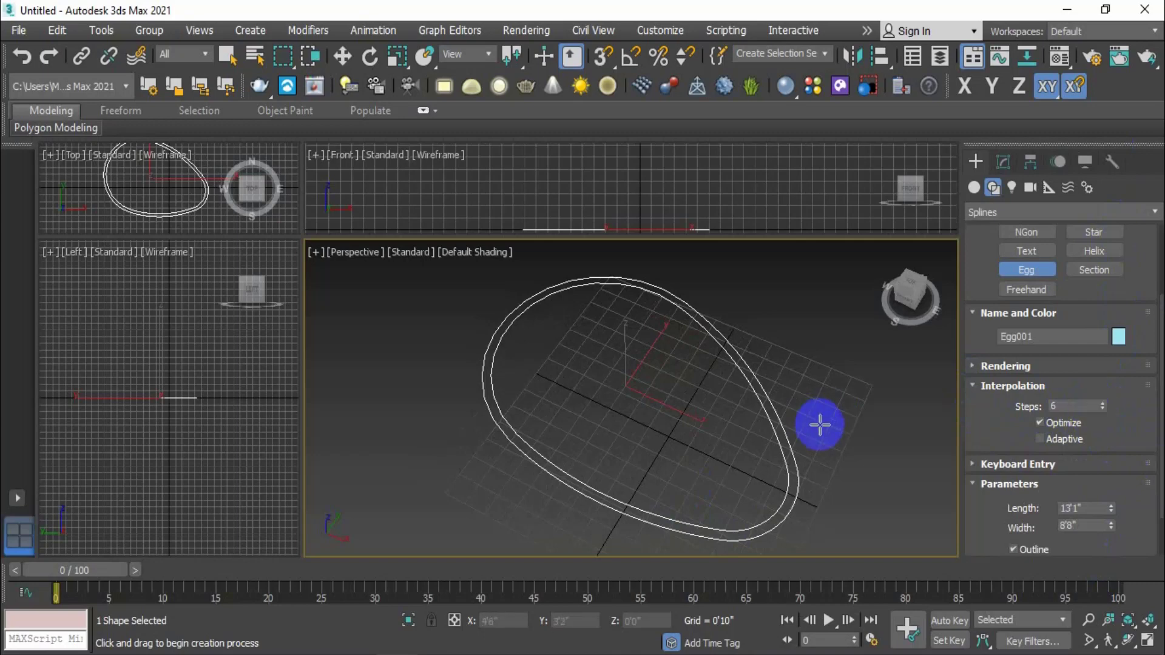
mouse_move(811, 423)
middle_mouse_down()
mouse_move(809, 408)
mouse_move(811, 422)
middle_mouse_up()
scroll(480, 358, "up", 5)
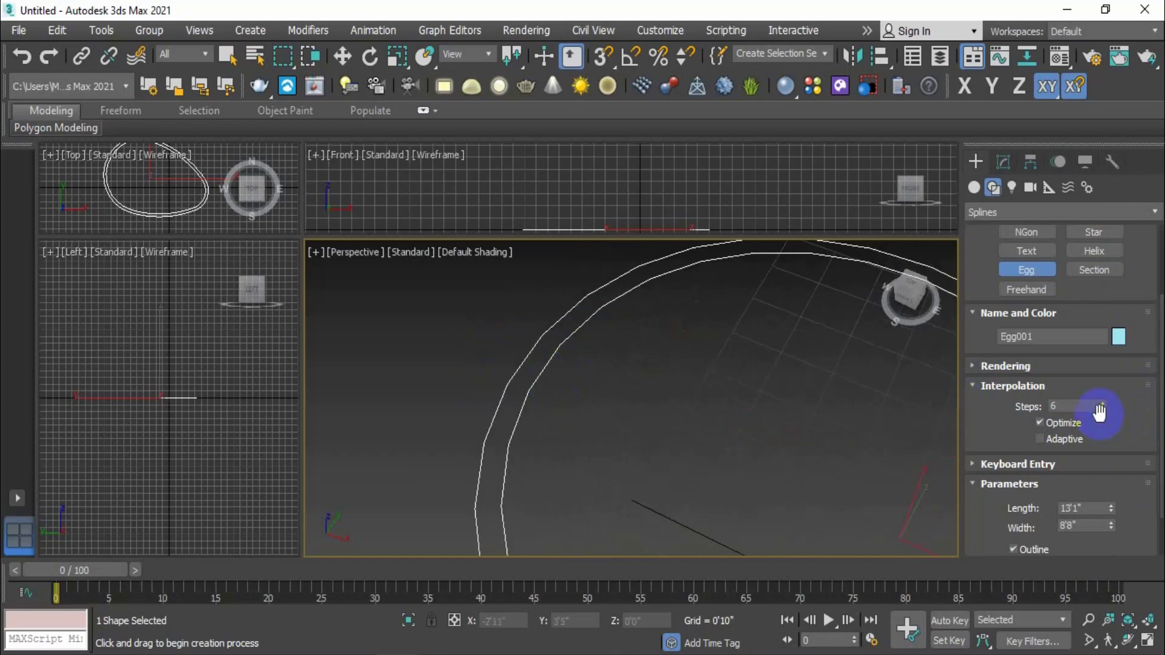
left_click(1102, 409)
left_click(1103, 409)
left_click(1102, 409)
left_click(1103, 409)
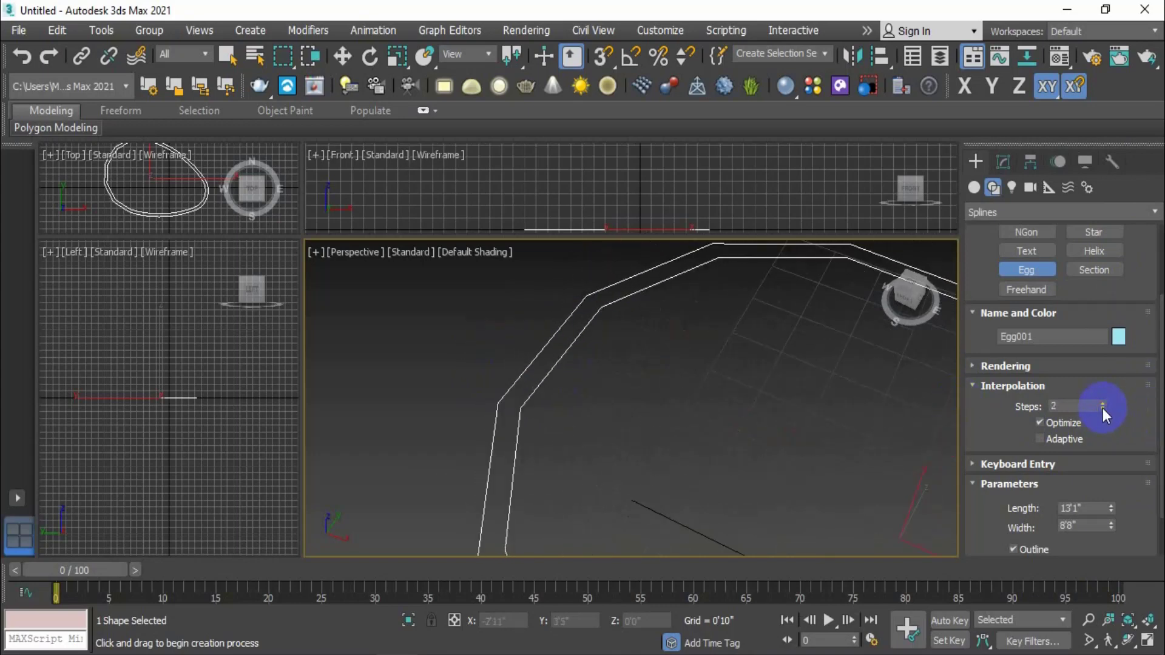
left_click(1102, 409)
scroll(775, 395, "down", 4)
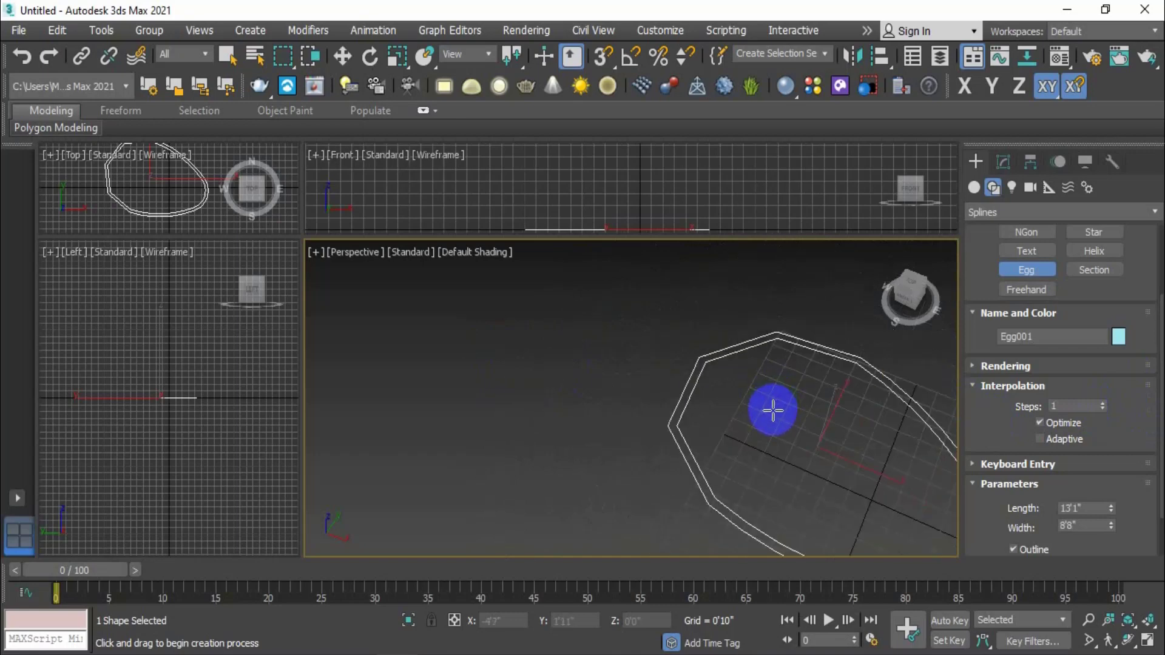
- Raise the egg's interpolation steps to 100 to compare the curve's smoothness
left_click(1102, 403)
left_click(1102, 404)
left_click(1102, 403)
left_click(1102, 403)
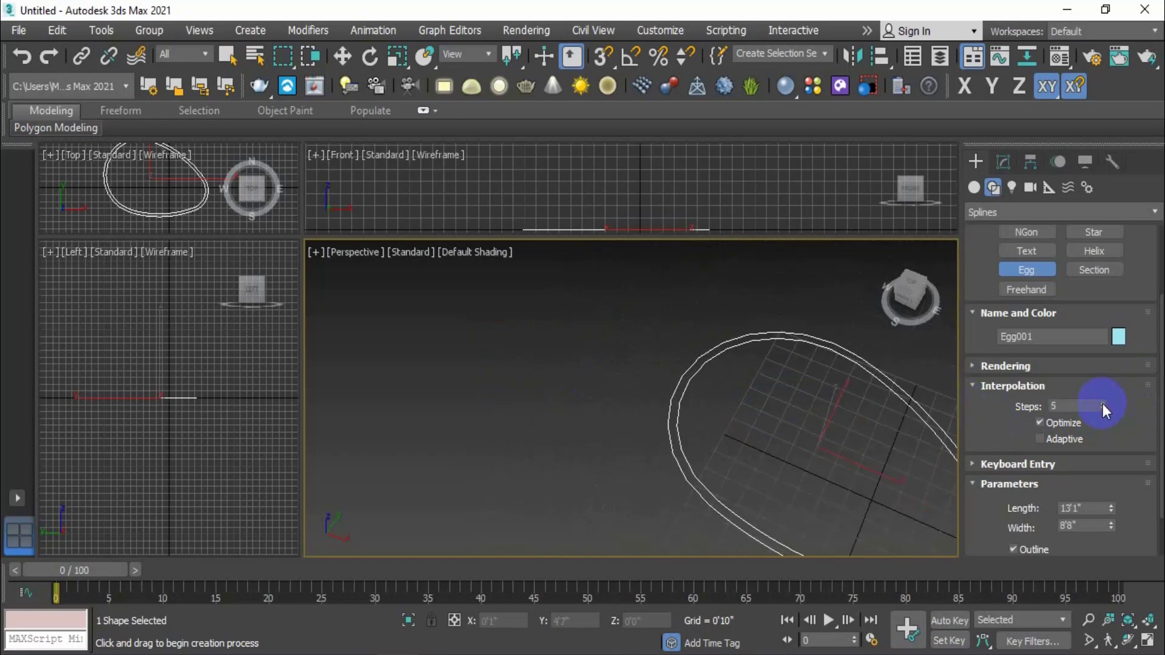
left_click(1102, 403)
left_click(1102, 403)
left_click_drag(1103, 403, 1118, 328)
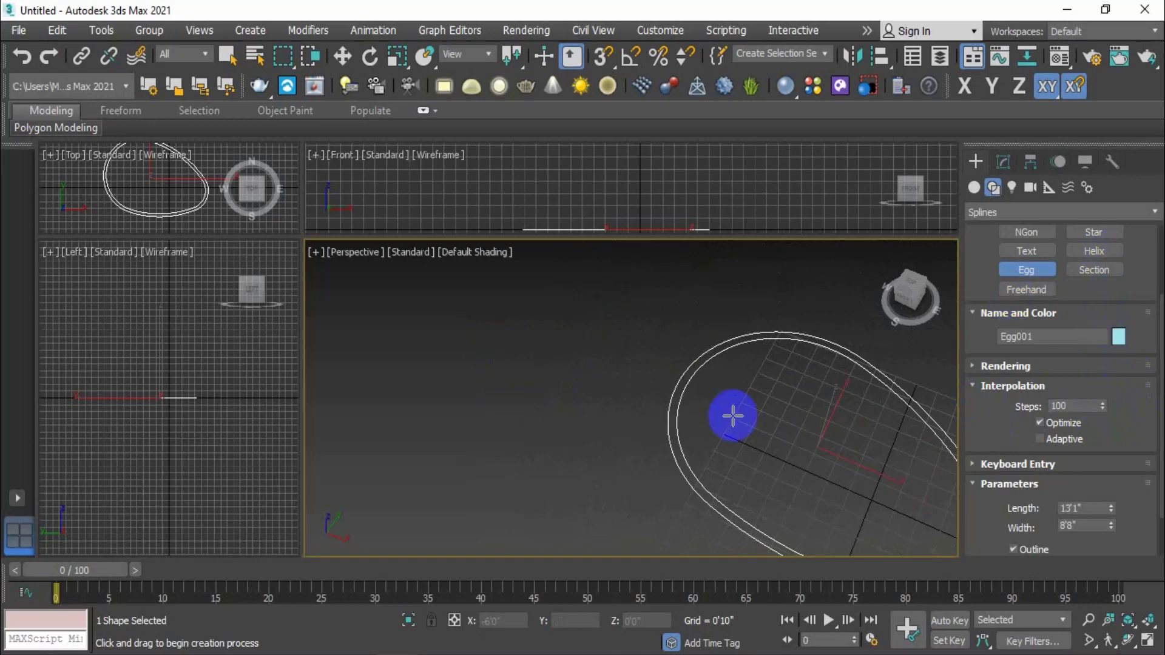
- Set the egg's interpolation steps to 6 and collapse the interpolation settings
left_click_drag(1085, 406, 1030, 405)
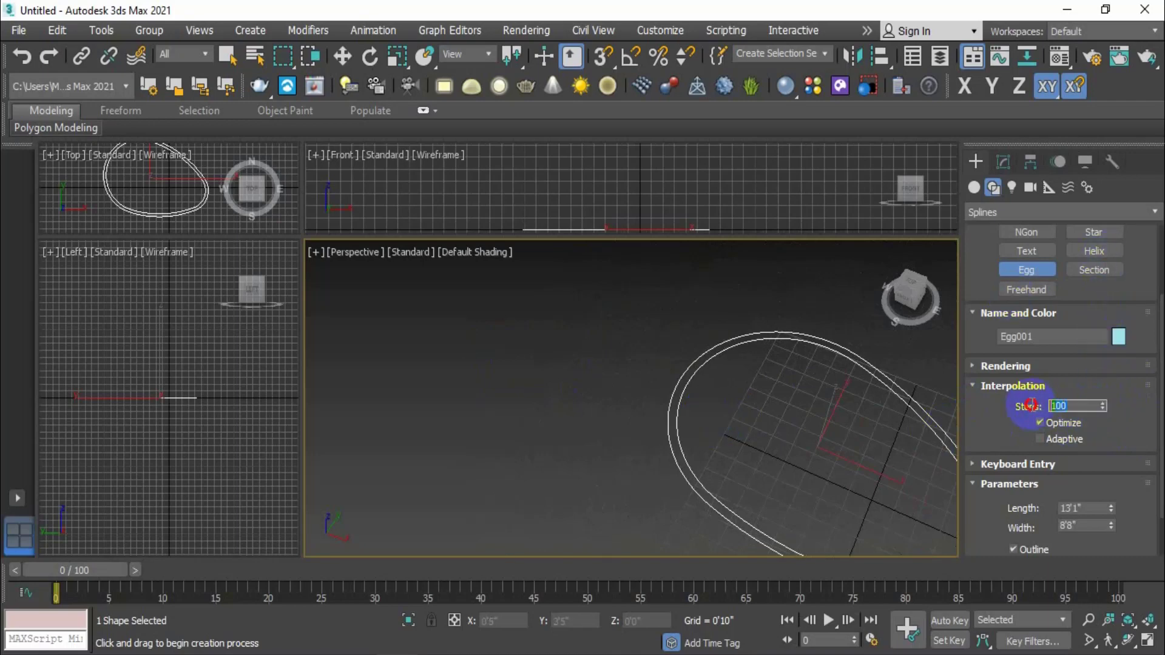
type("6")
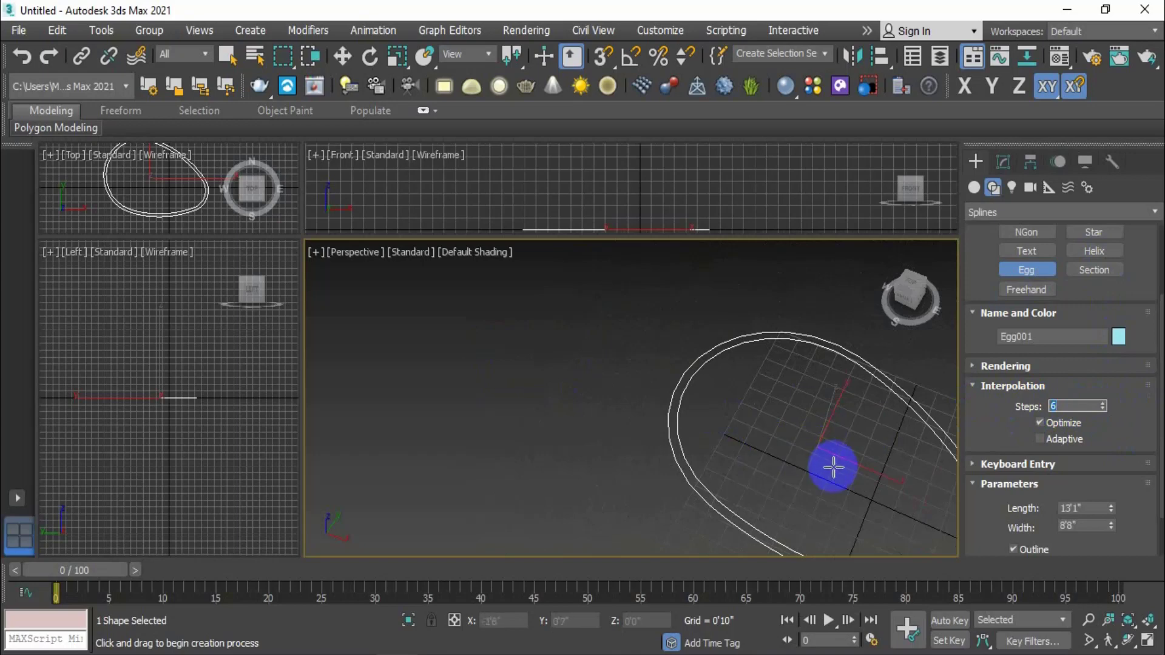
middle_click_drag(832, 466, 784, 431)
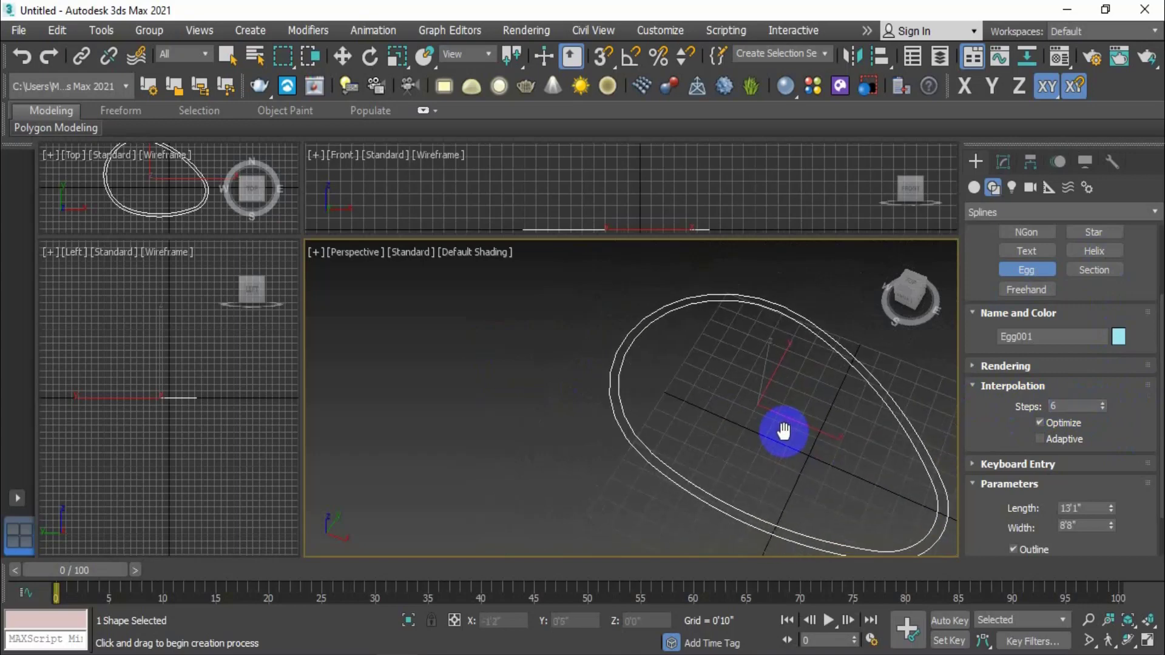
left_click(973, 385)
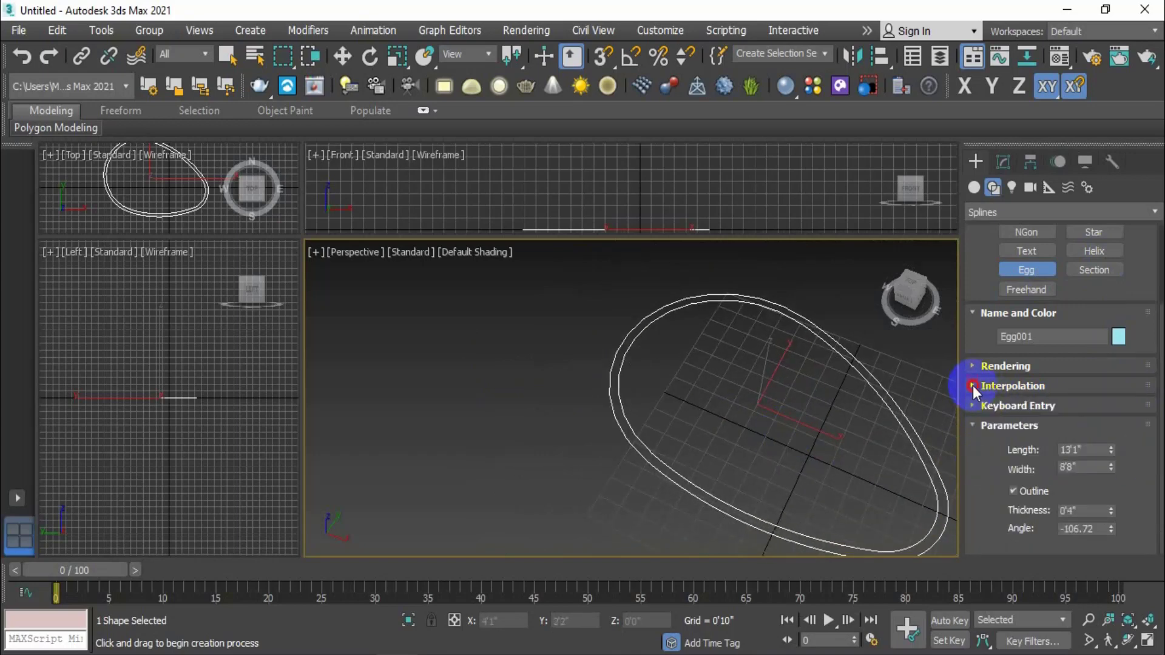
left_click(974, 385)
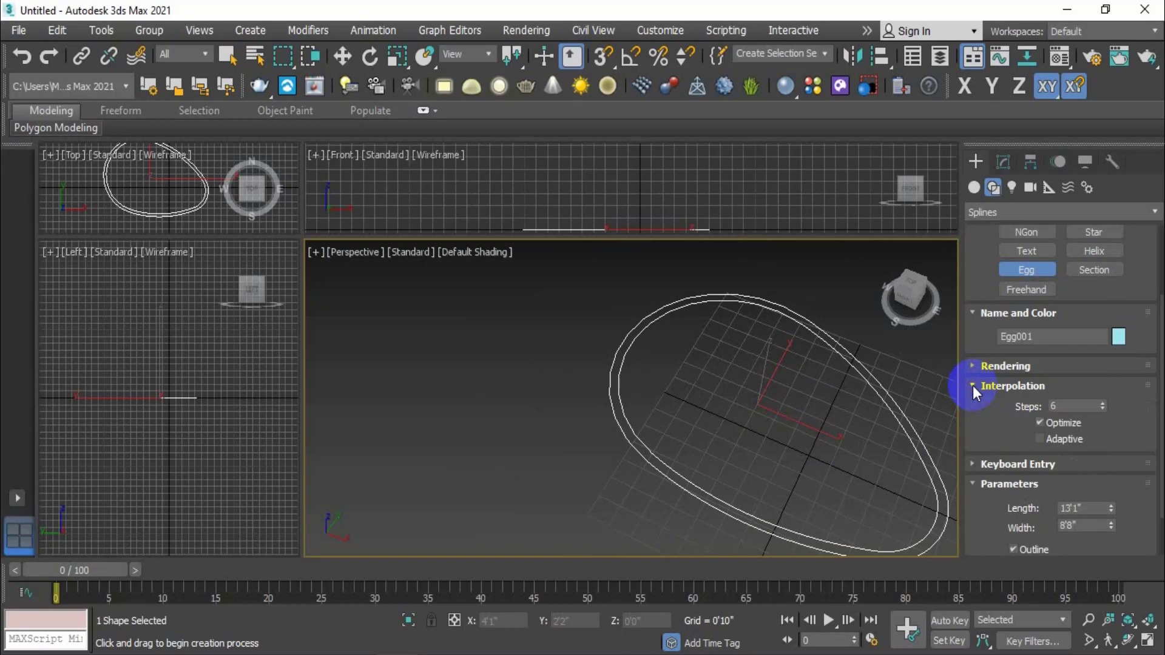
left_click(973, 386)
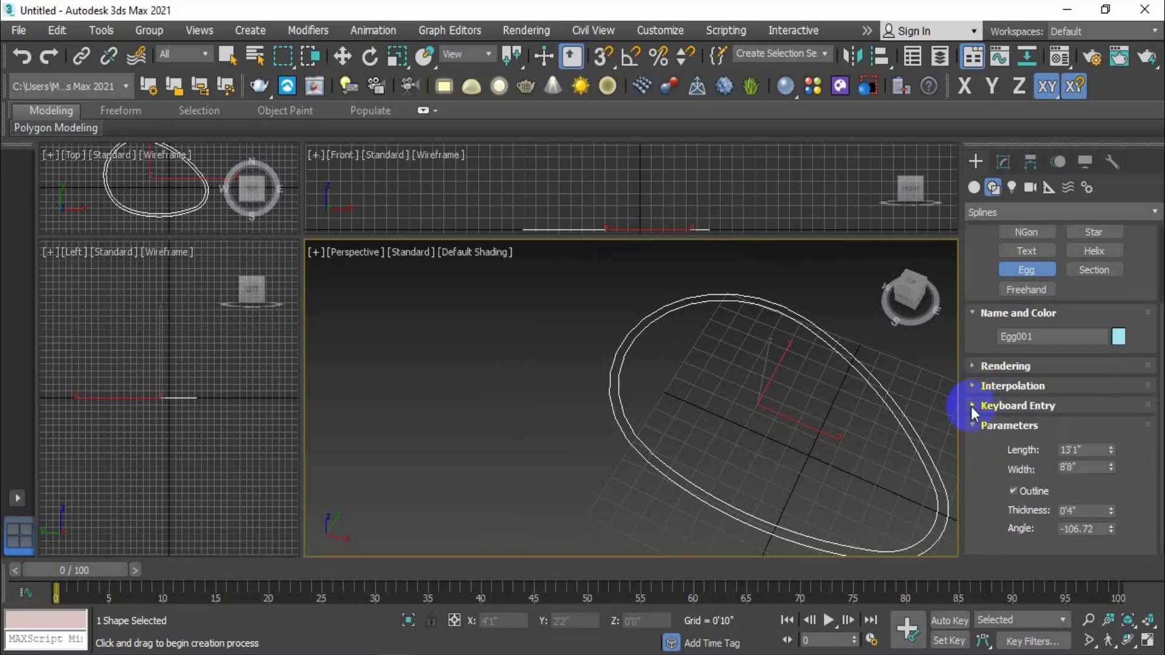
- Try a length of 5'6" in the egg's keyboard entry settings, restore it to 5'0" and collapse these settings
left_click(974, 406)
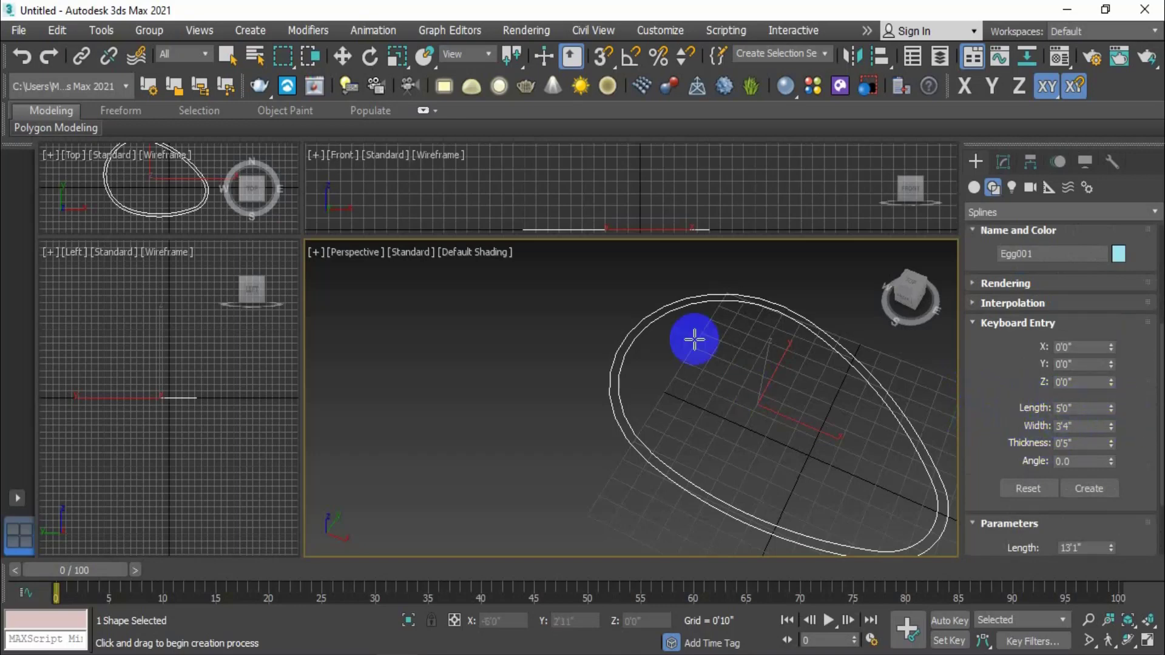
middle_click_drag(837, 479, 782, 461)
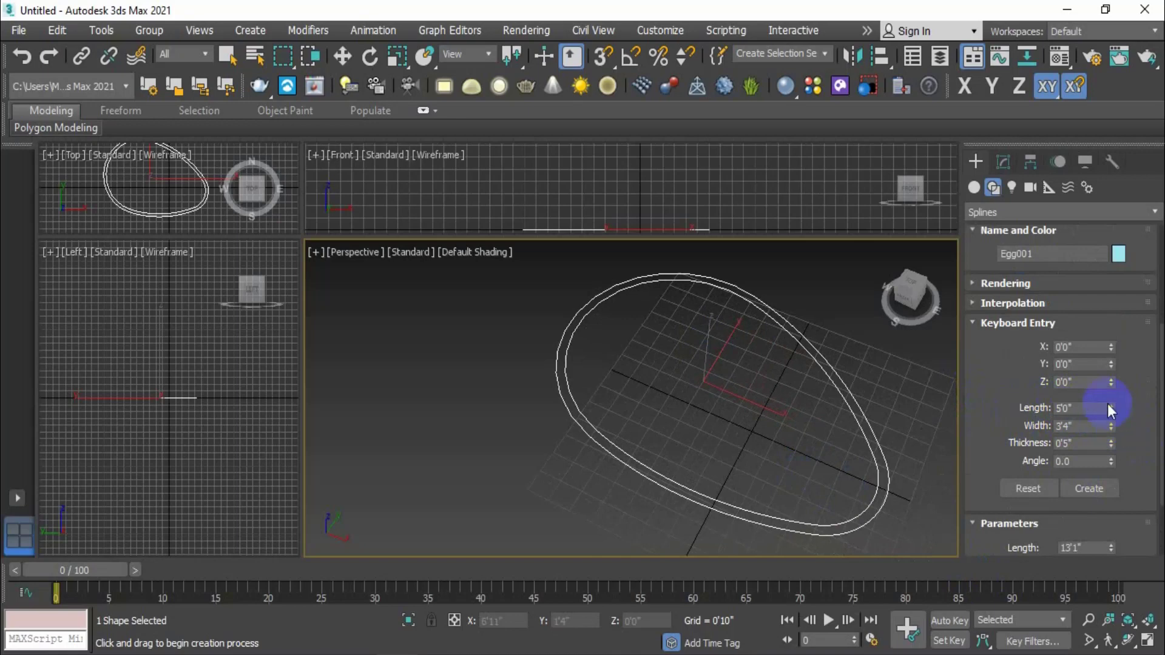
left_click_drag(1109, 404, 1100, 351)
left_click_drag(1072, 409, 1054, 405)
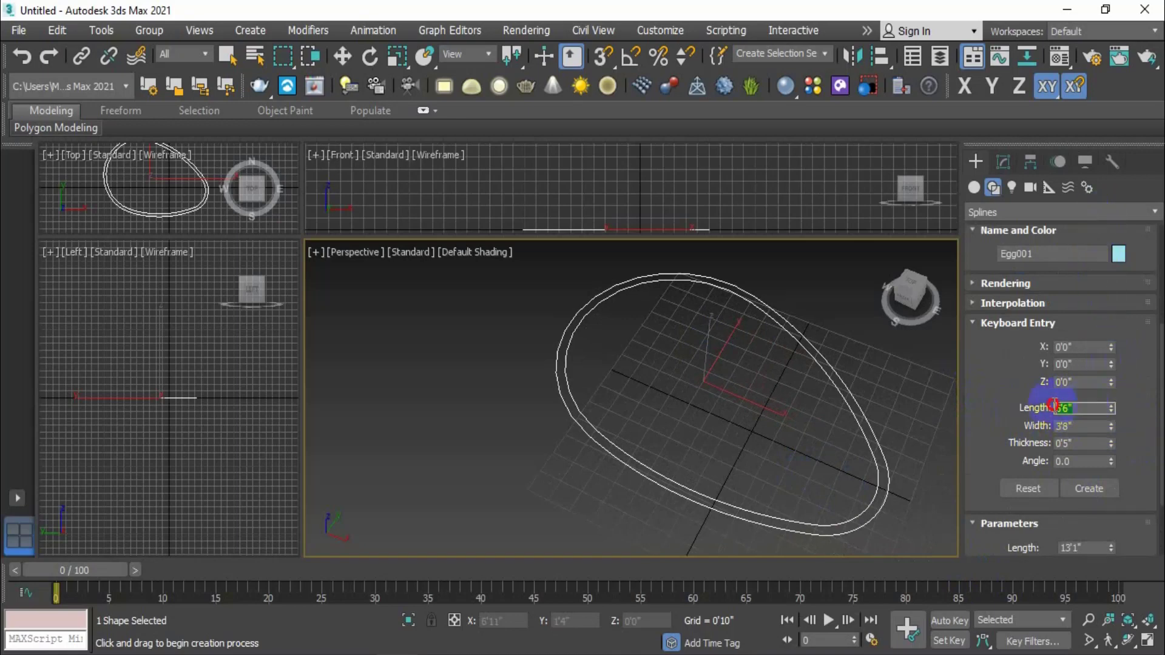
type("5")
key("Return")
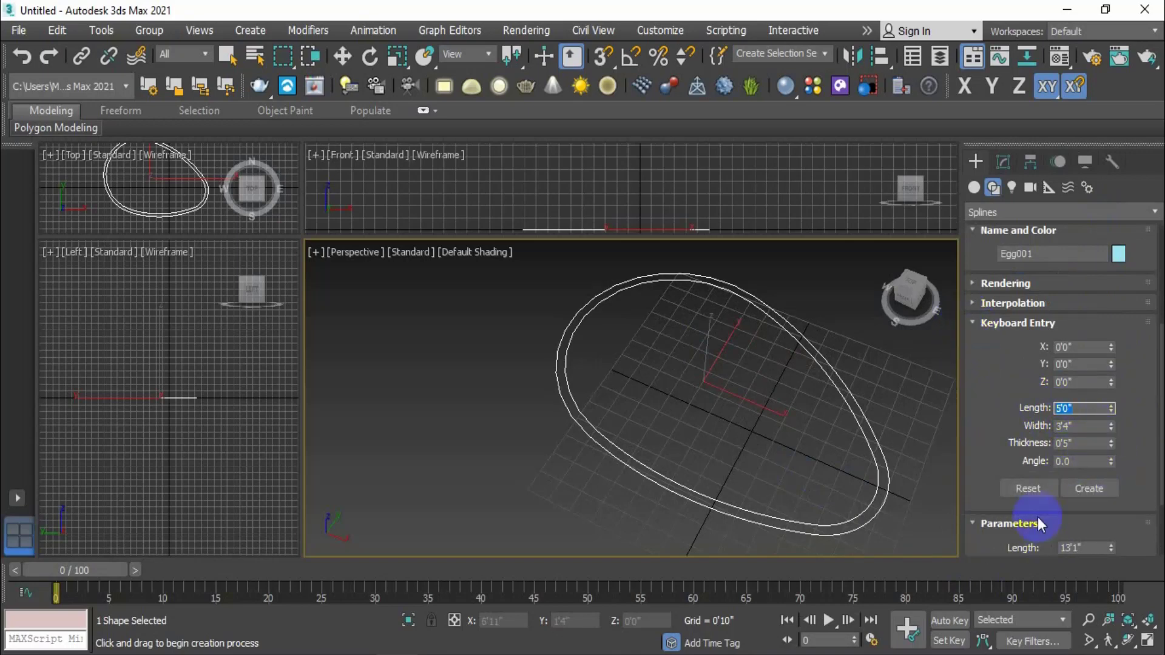
left_click(1034, 487)
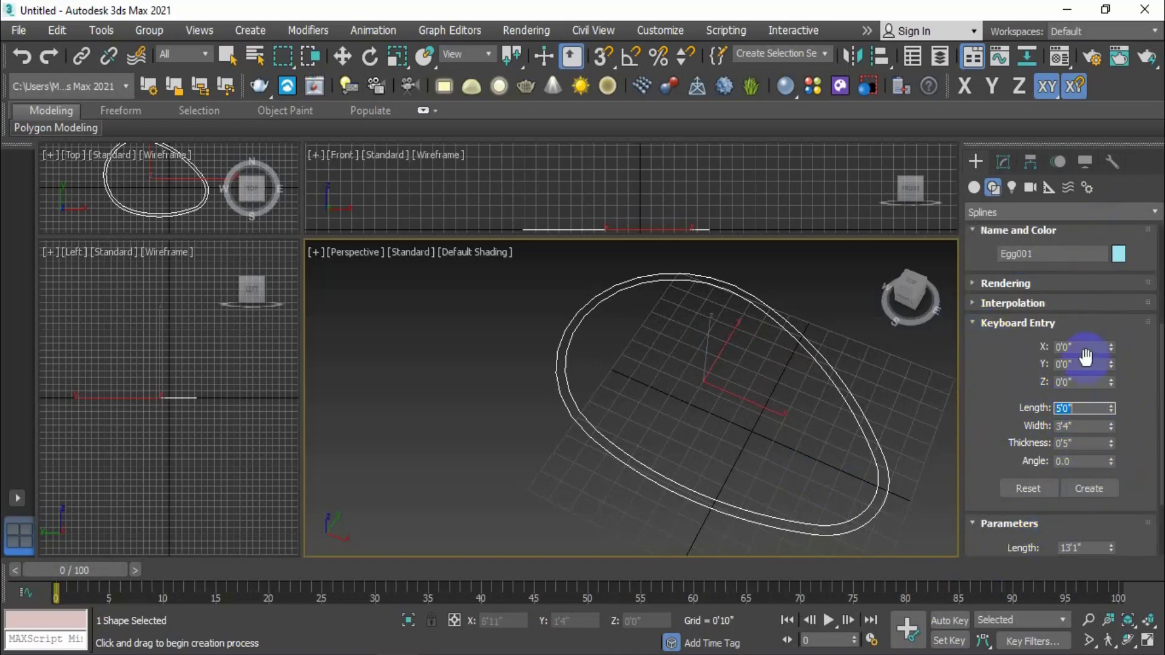
left_click(979, 321)
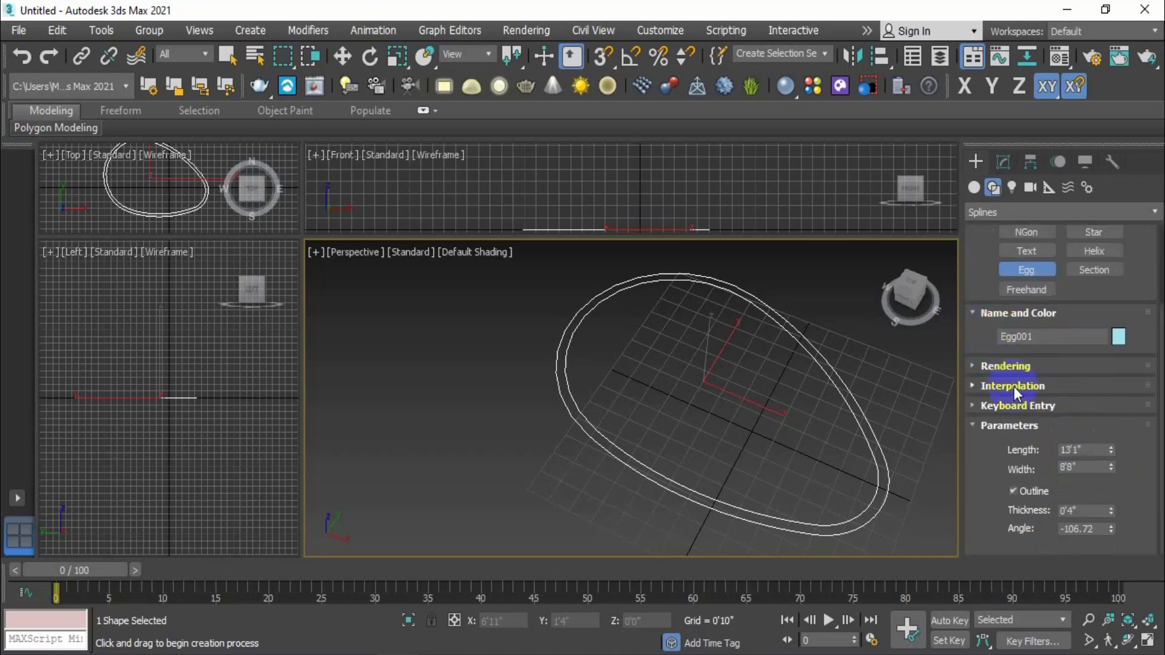
- Delete the egg spline from the scene
middle_click_drag(757, 422, 722, 433)
key("Delete")
middle_click_drag(747, 471, 680, 442)
scroll(686, 449, "down", 2)
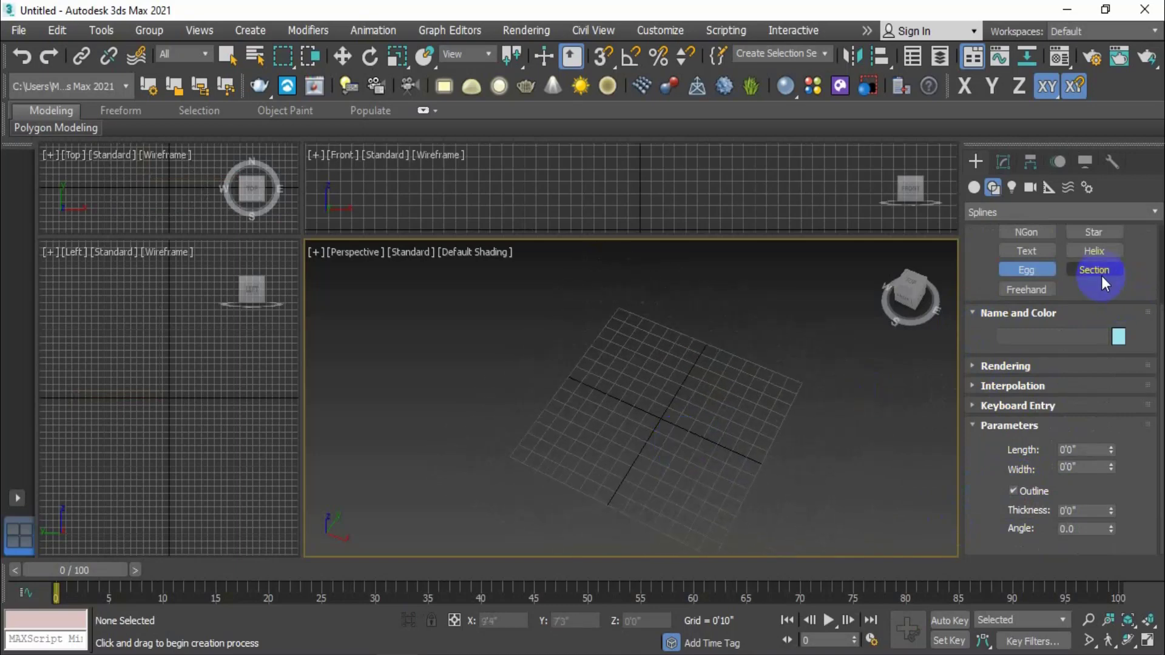
- Draw a Section shape about 16'9" long and 19'5" wide in the Perspective view
scroll(1101, 275, "up", 3)
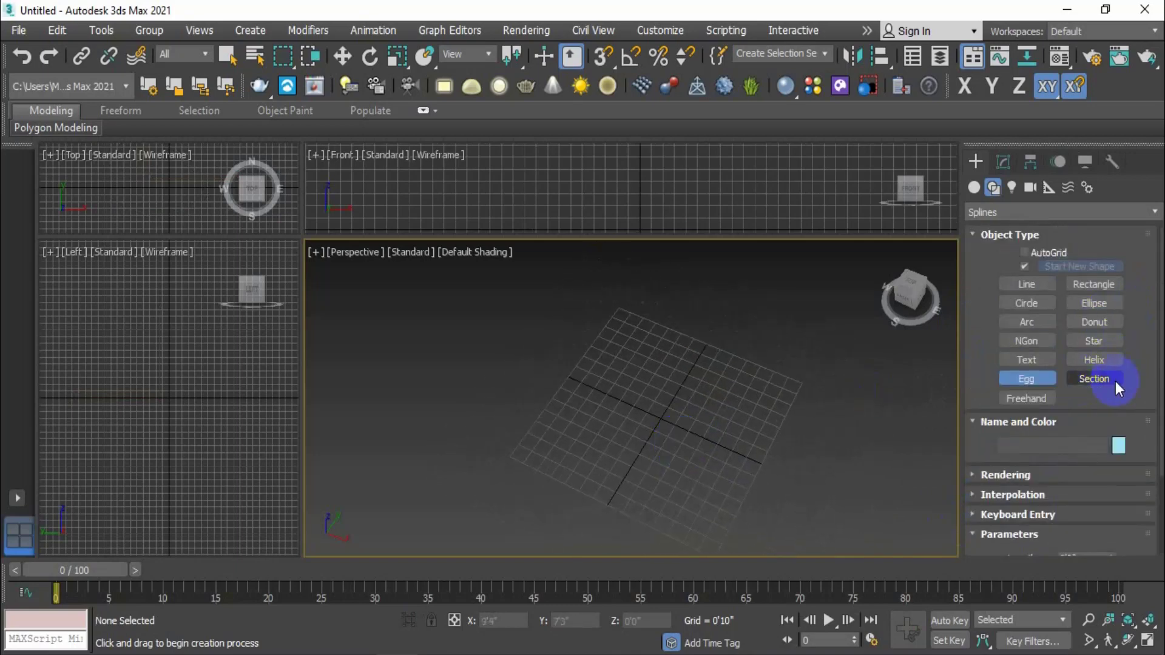
left_click(1106, 382)
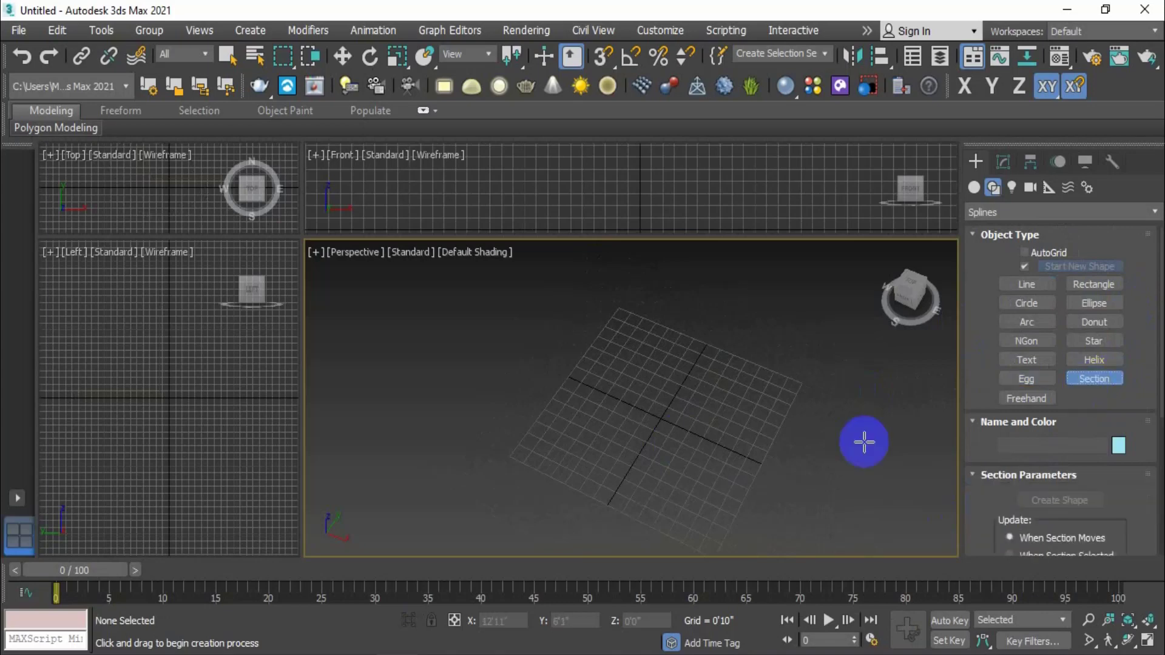
left_click_drag(701, 413, 748, 497)
middle_click_drag(749, 497, 814, 515, "alt")
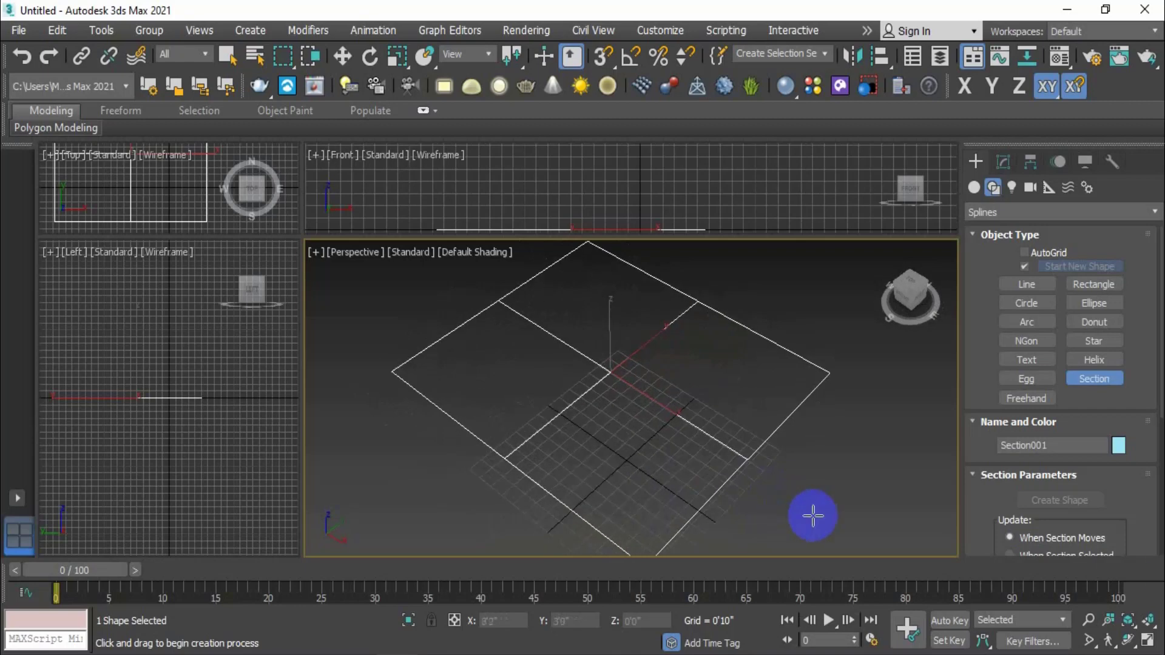
- Keep the section extents set to Infinite and set the section's length to 10'0"
scroll(1129, 522, "down", 5)
scroll(1132, 495, "down", 1)
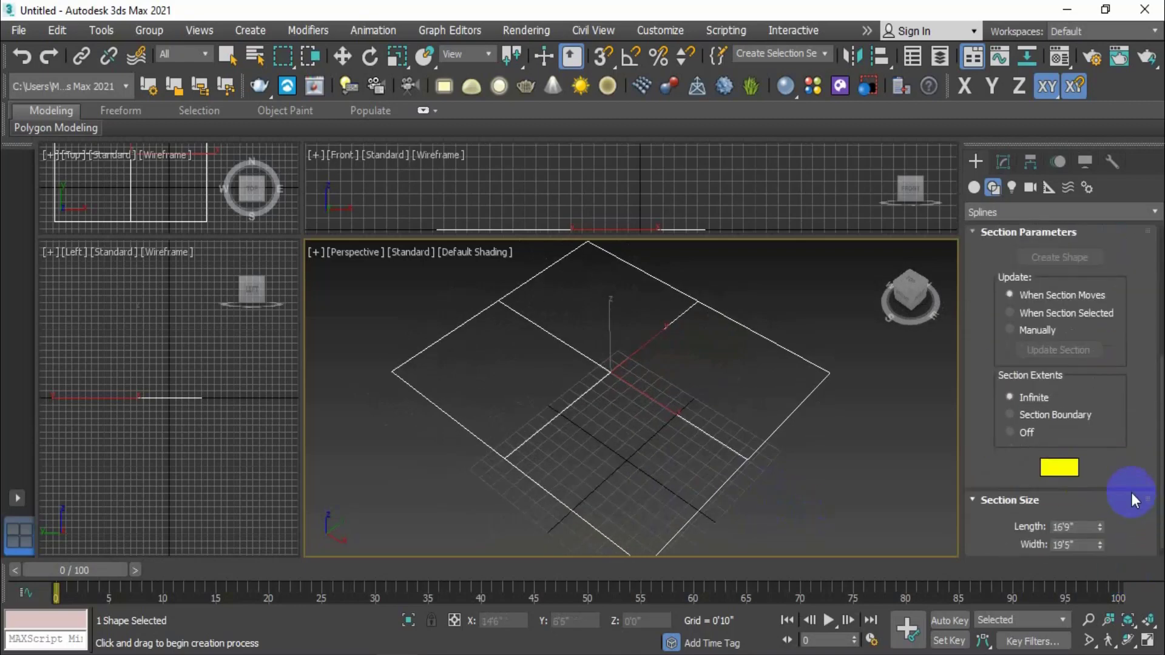
left_click(1008, 396)
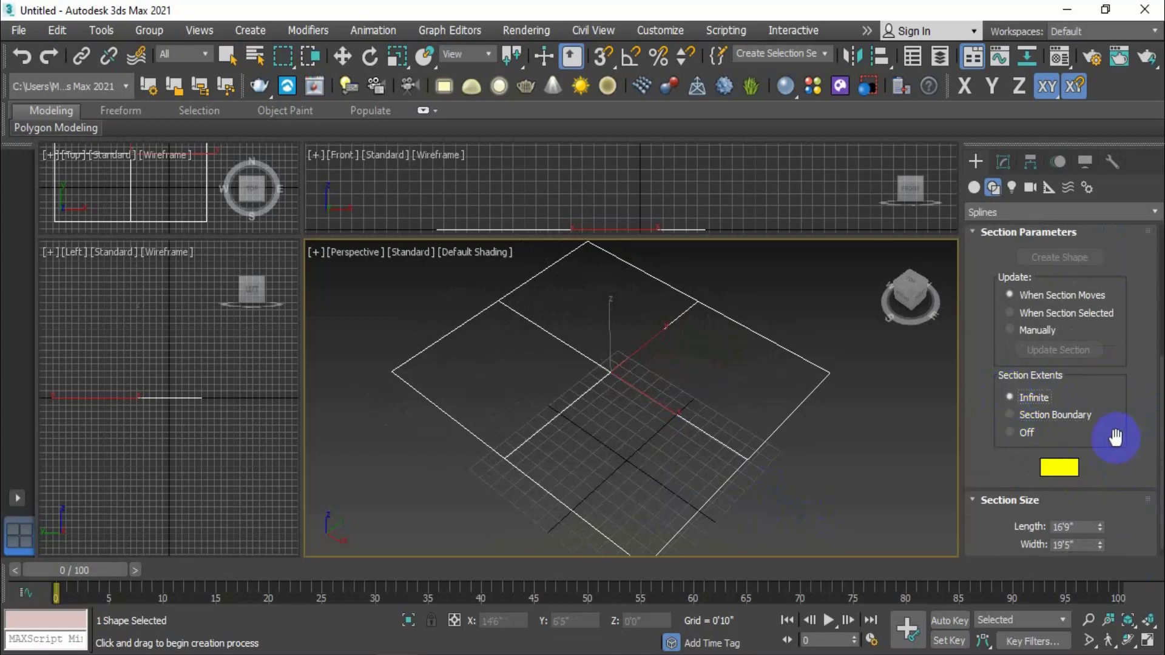
left_click_drag(1119, 448, 1116, 437)
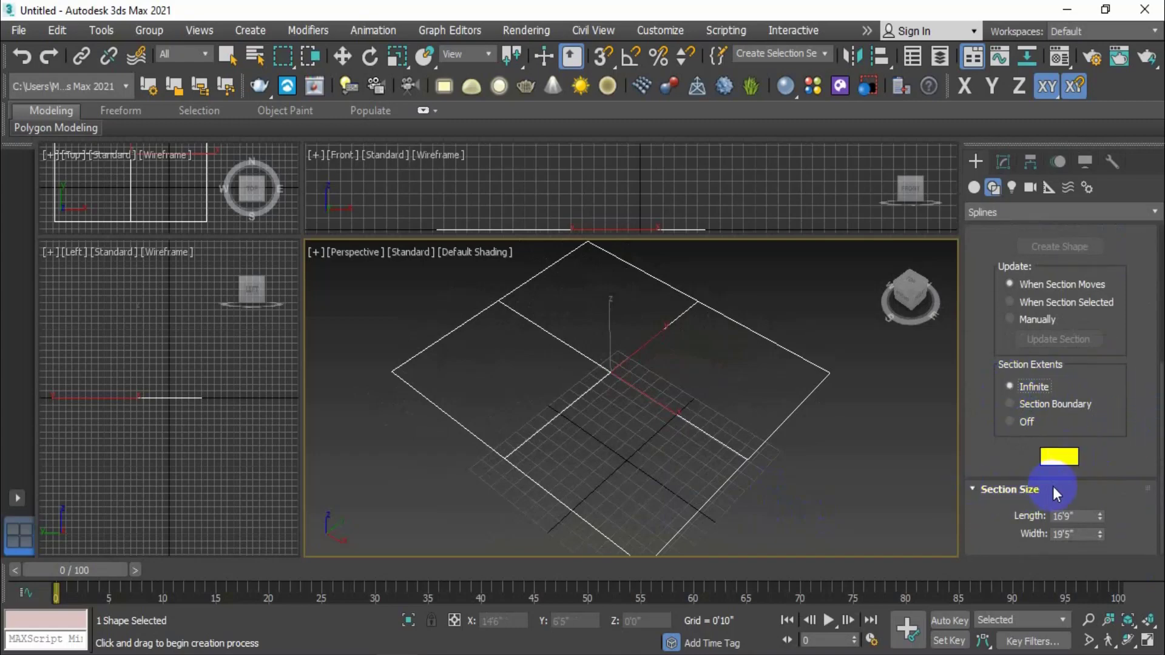
left_click_drag(1100, 515, 1022, 512)
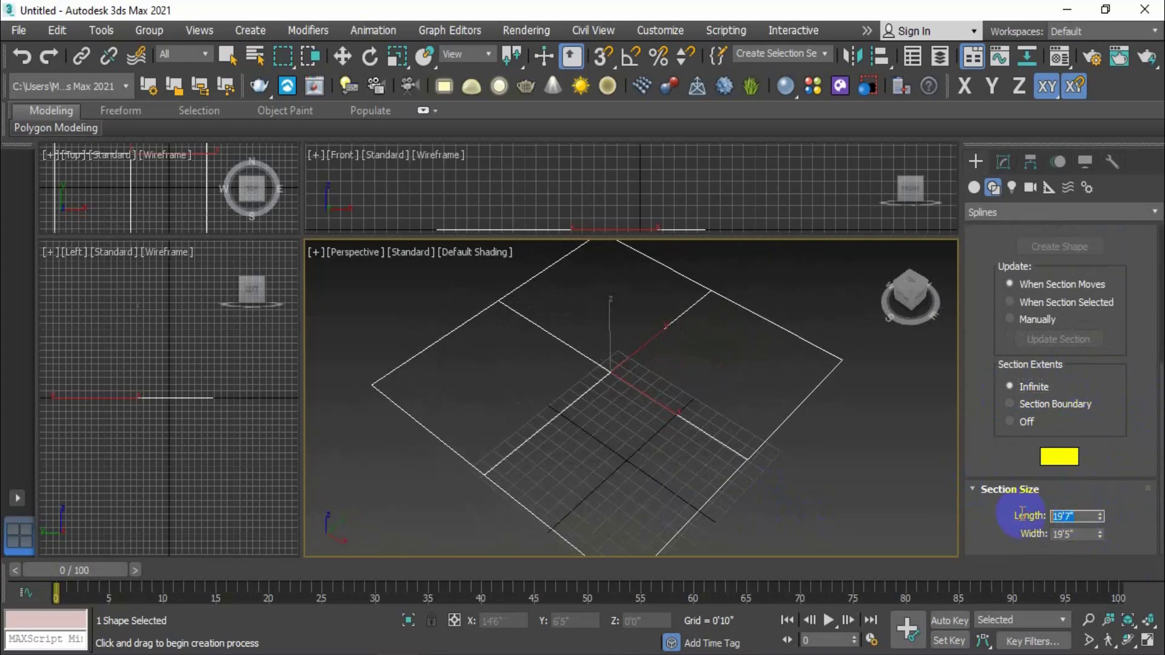
type("10")
key("Return")
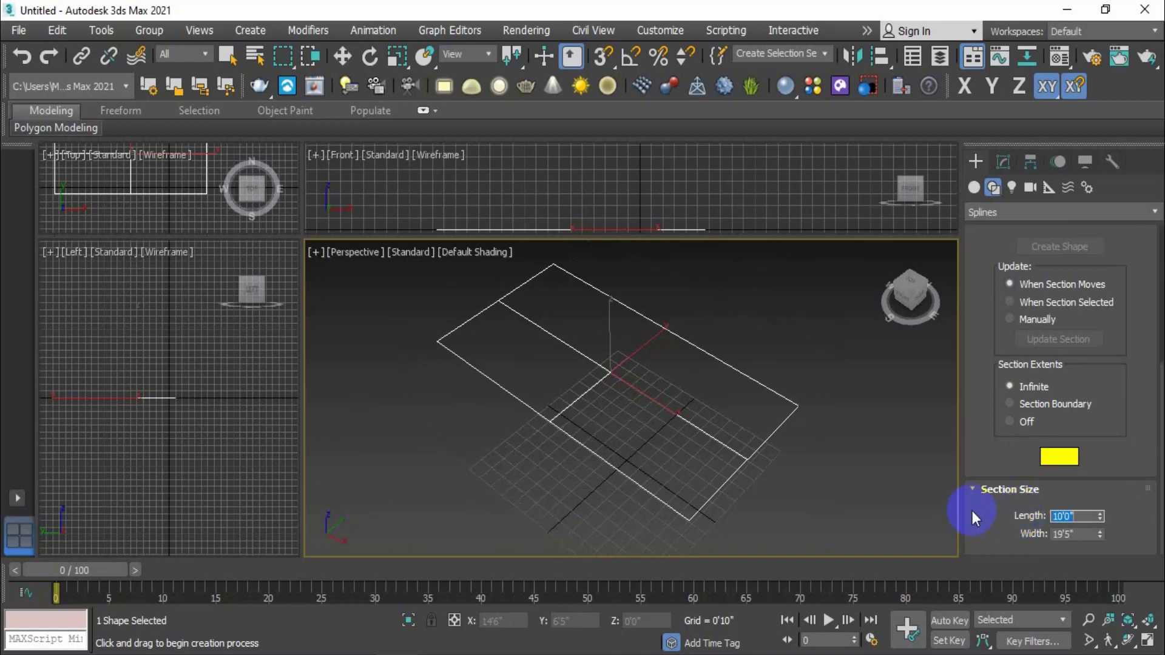
- Set the section's width to 10'0" and examine the resized shape in the Perspective view
left_click_drag(1086, 535, 1005, 535)
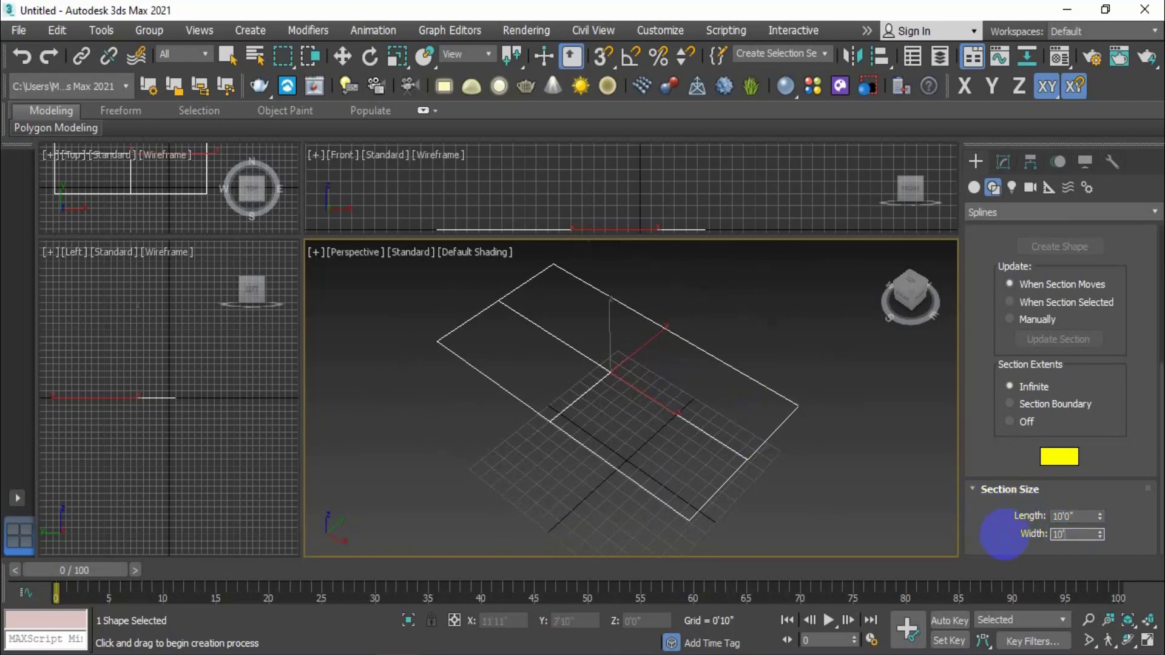
type("10'")
key("Return")
middle_click_drag(656, 351, 695, 394)
scroll(689, 410, "up", 2)
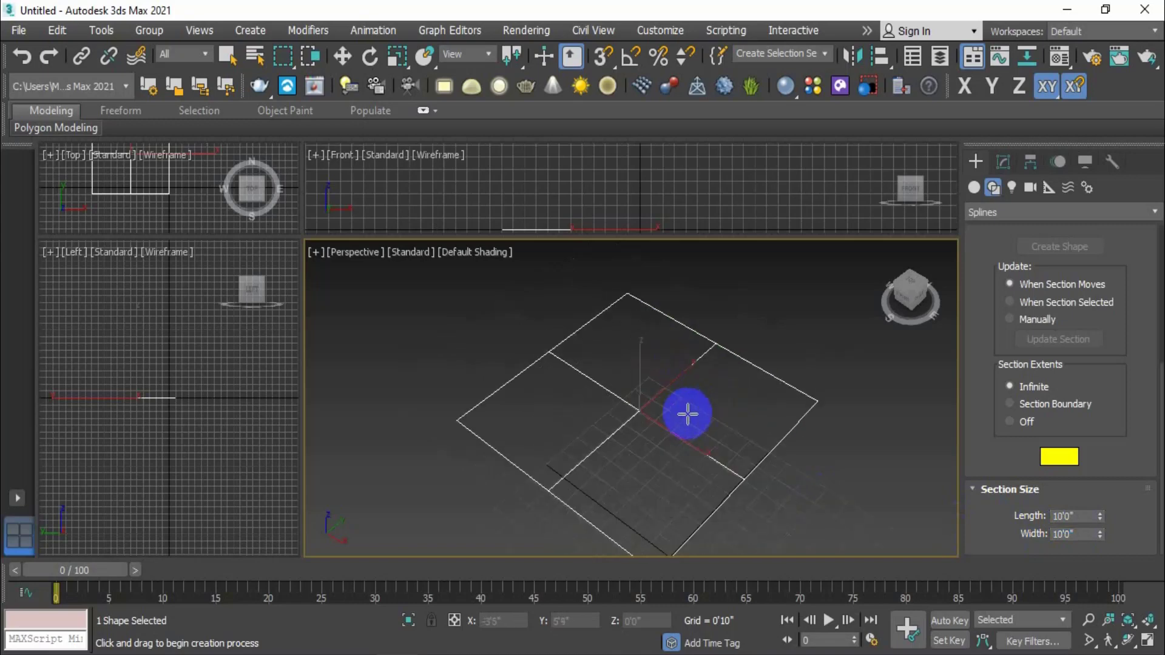
scroll(701, 413, "down", 3)
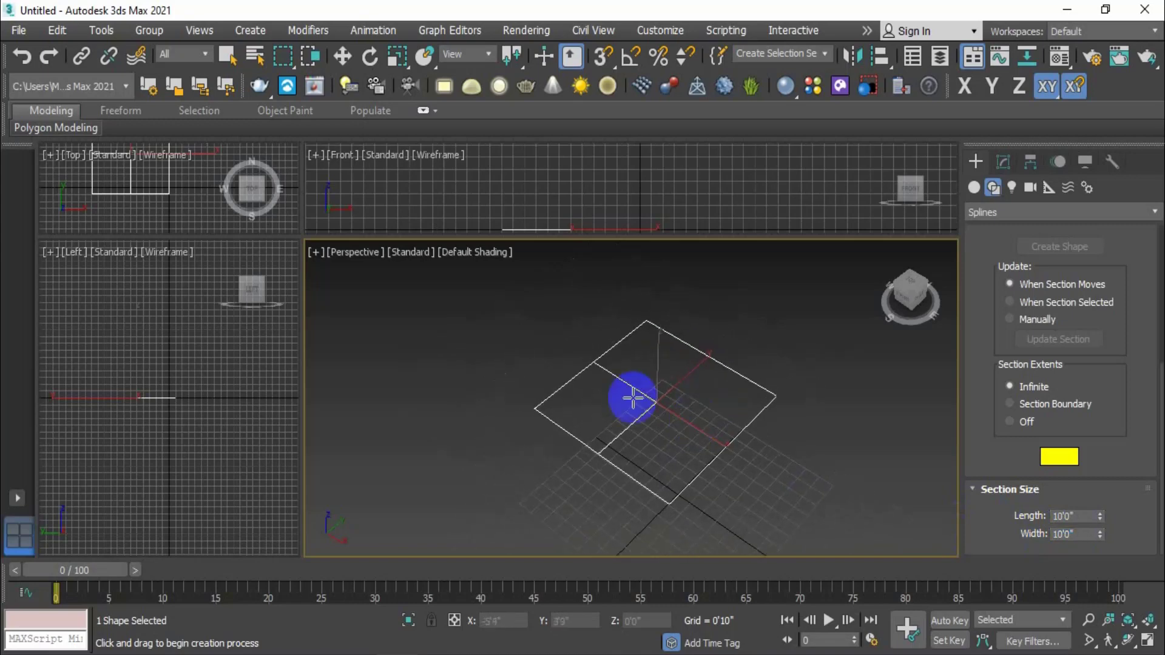
middle_click_drag(767, 442, 772, 466)
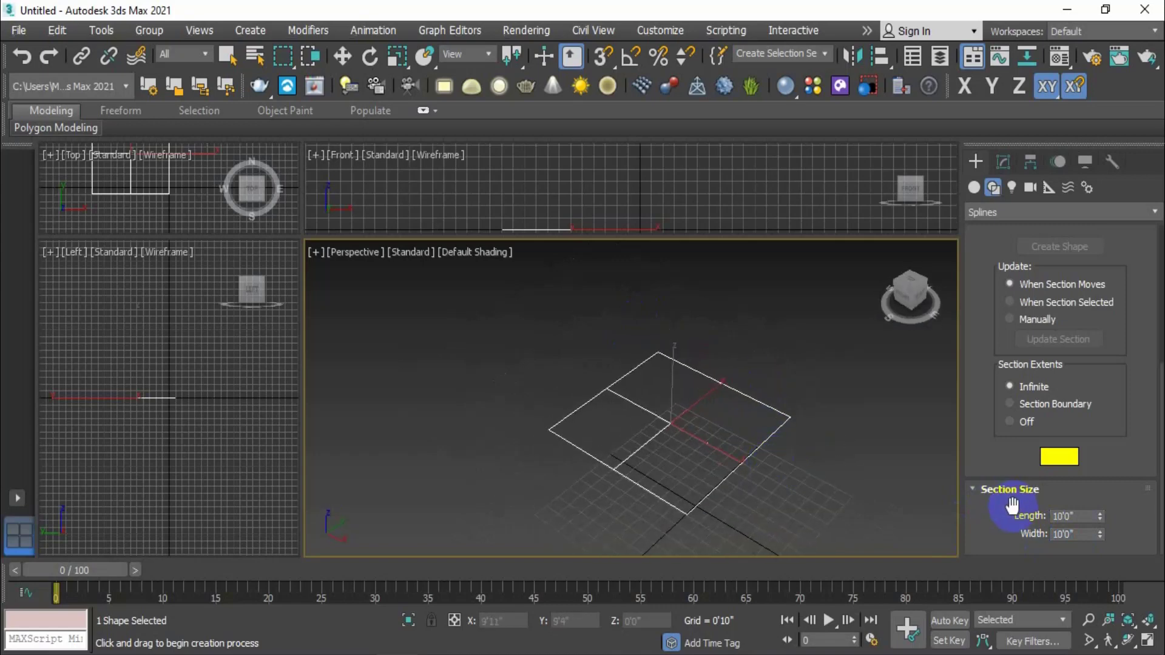
- Delete the Section shape from the scene and return to the list of spline types
left_click(1009, 214)
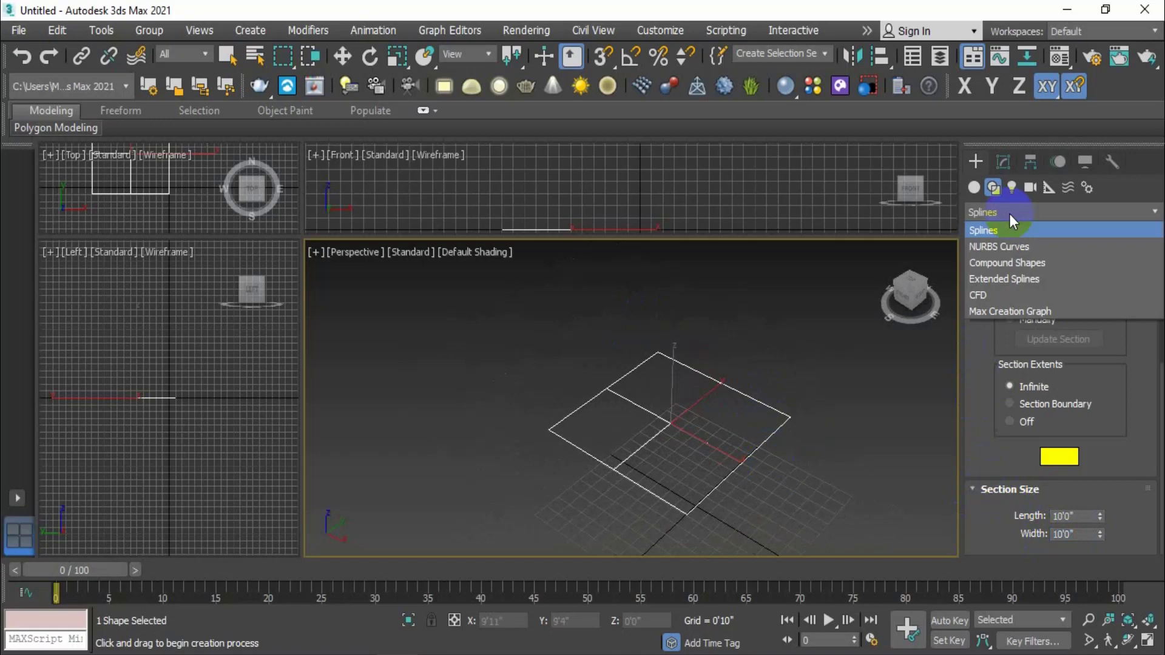
left_click(1009, 214)
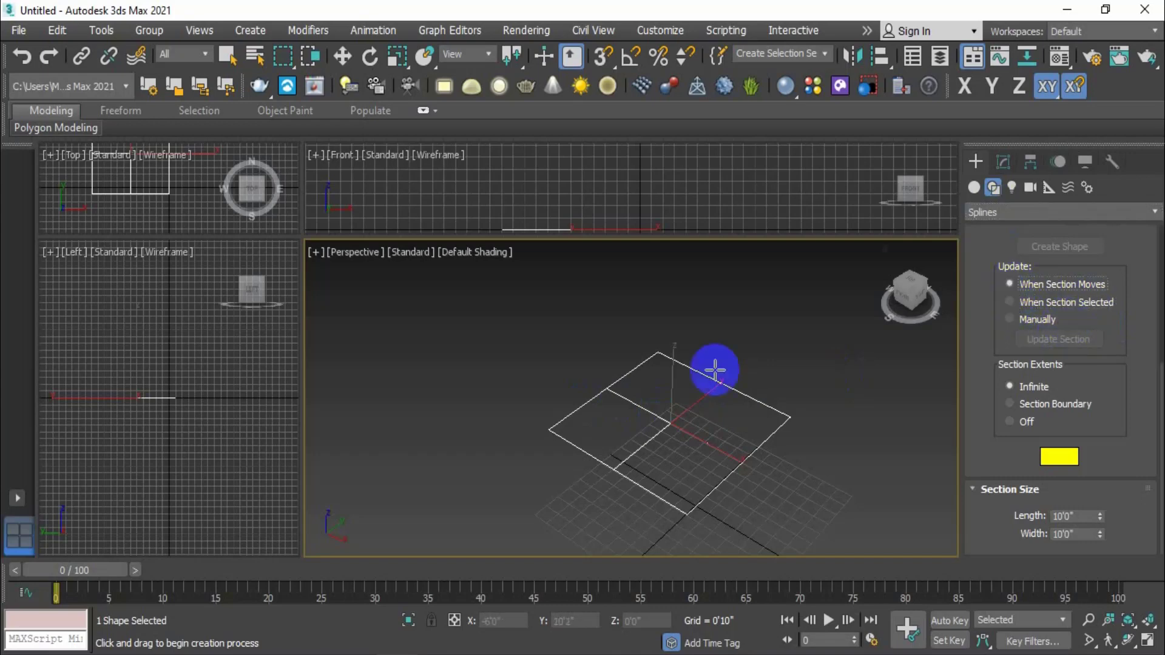
key("Delete")
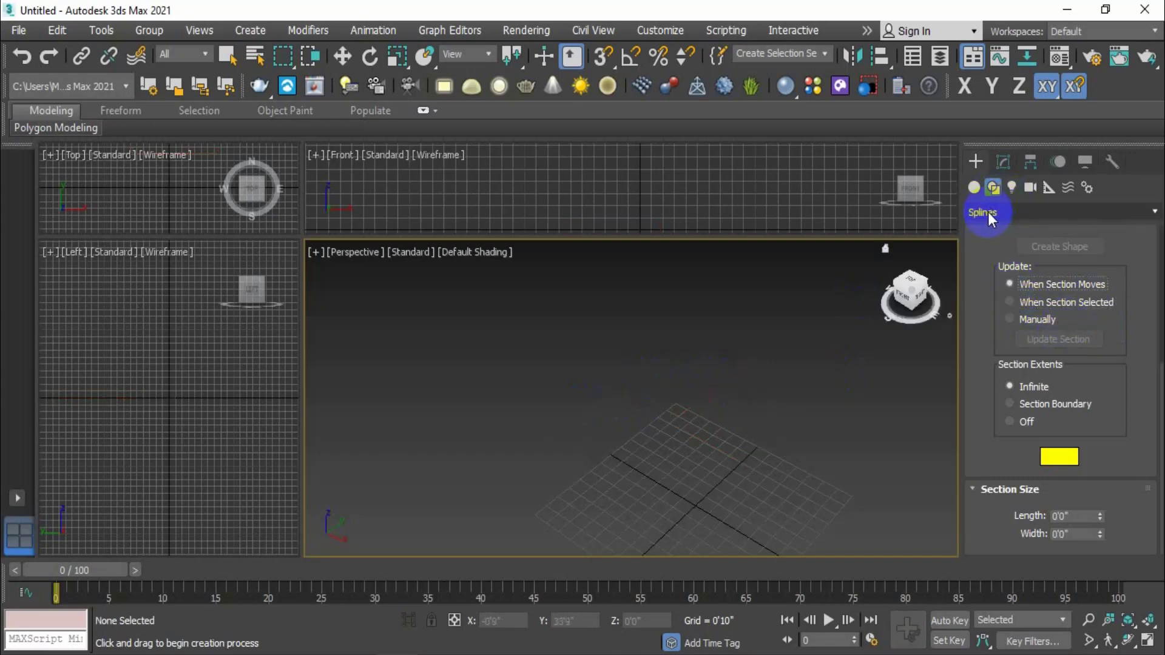
left_click(993, 188)
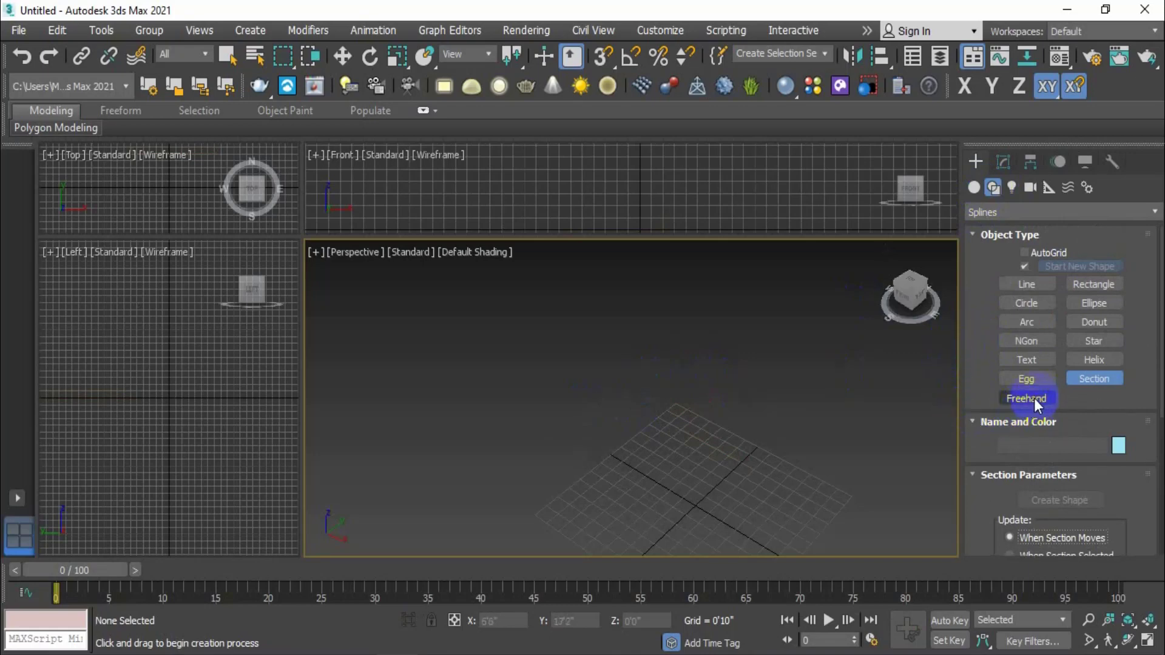
- Draw a winding Freehand spline loop across the Perspective grid, ending near its start point, and check where its ends meet
scroll(656, 463, "up", 5)
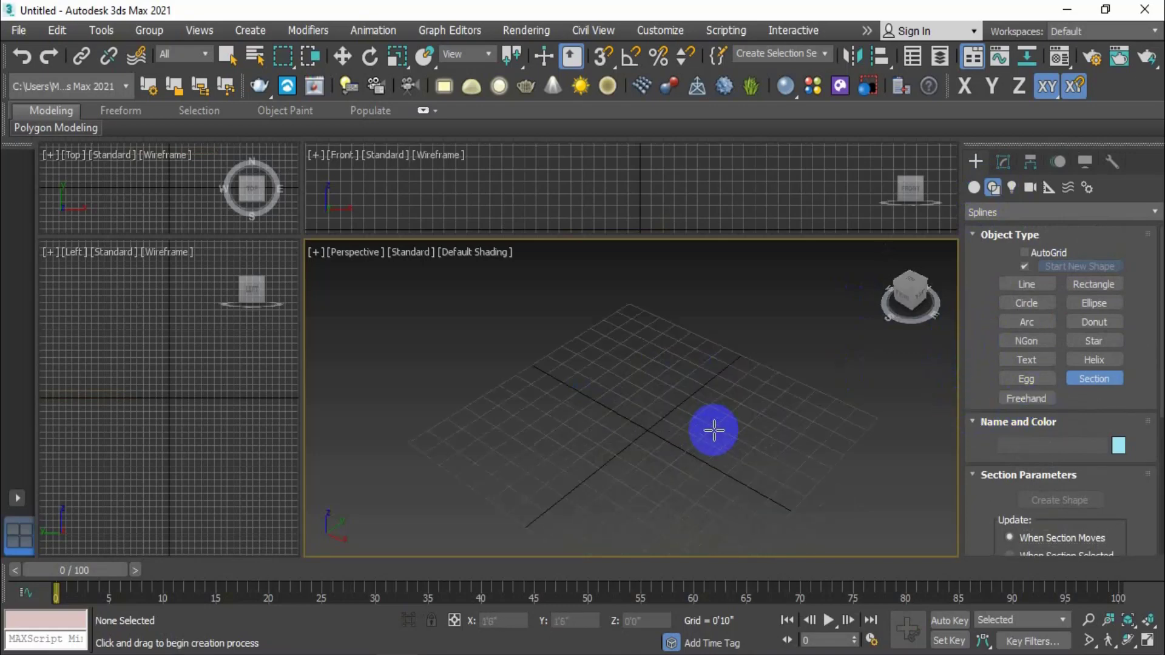
middle_click_drag(714, 430, 696, 421)
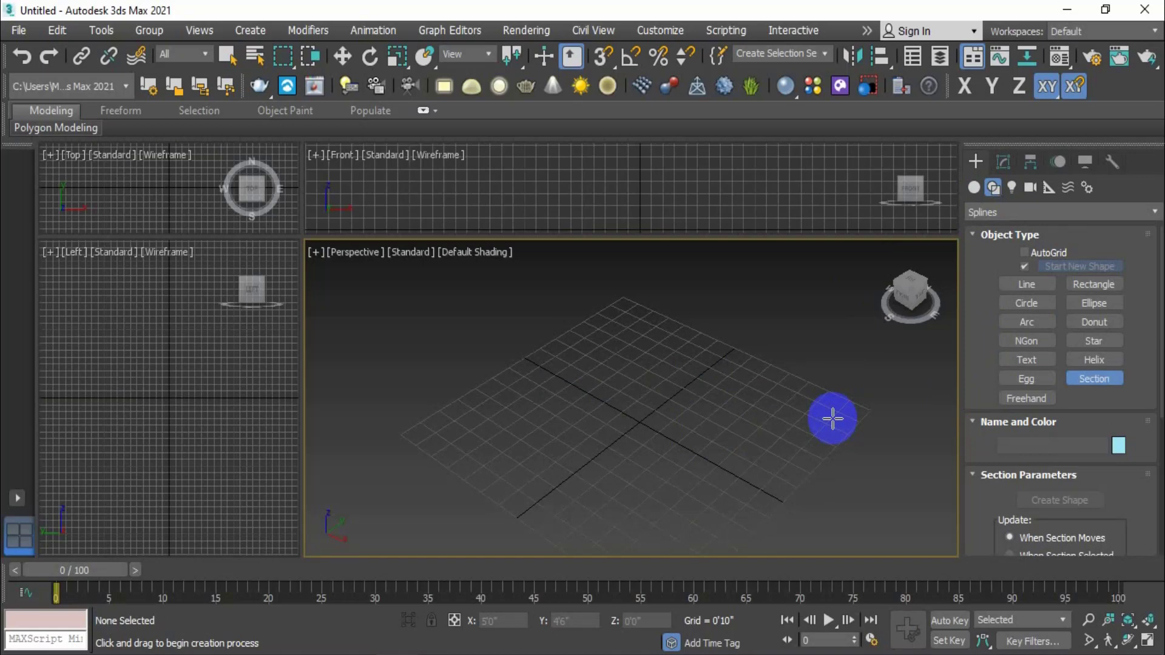
left_click(1002, 398)
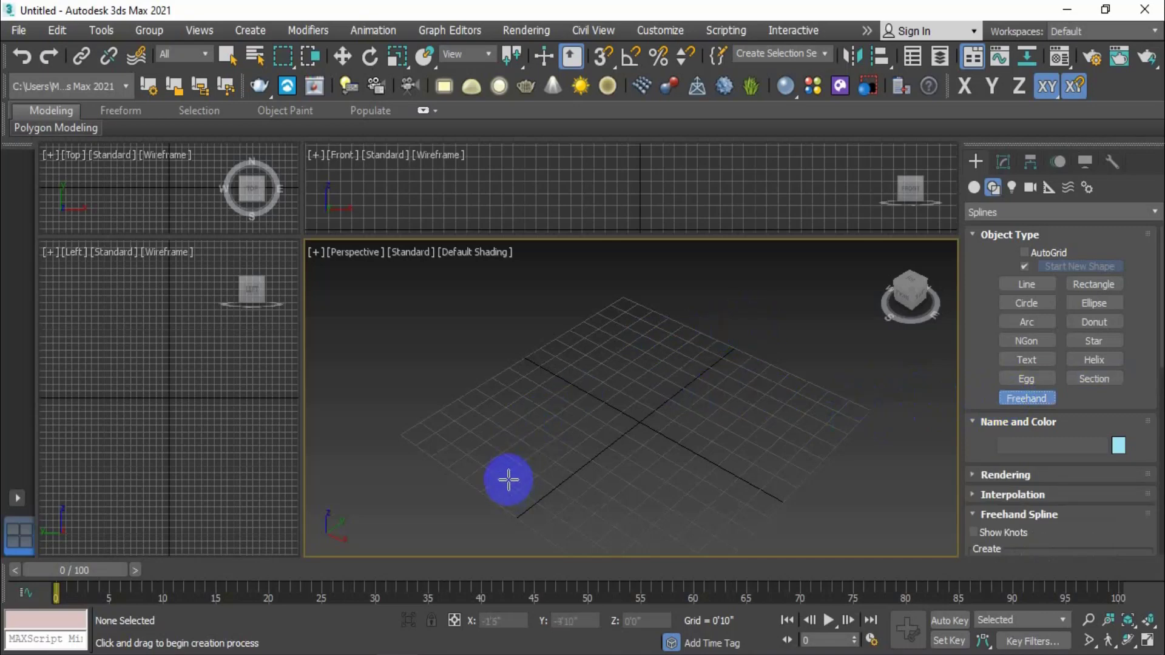
mouse_move(478, 438)
left_mouse_down()
mouse_move(476, 418)
mouse_move(522, 388)
mouse_move(598, 419)
mouse_move(522, 300)
mouse_move(731, 356)
mouse_move(755, 434)
mouse_move(848, 351)
mouse_move(780, 478)
mouse_move(893, 516)
mouse_move(777, 527)
mouse_move(559, 517)
mouse_move(496, 452)
mouse_move(462, 460)
mouse_move(476, 436)
left_mouse_up()
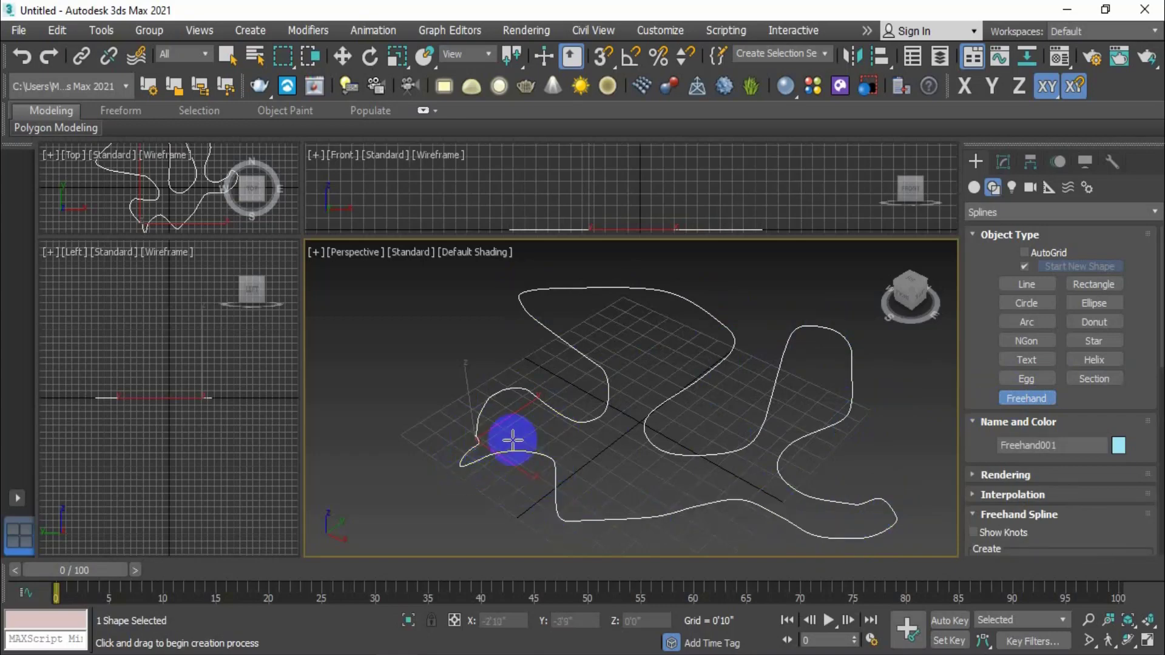
scroll(468, 434, "up", 3)
scroll(426, 372, "up", 2)
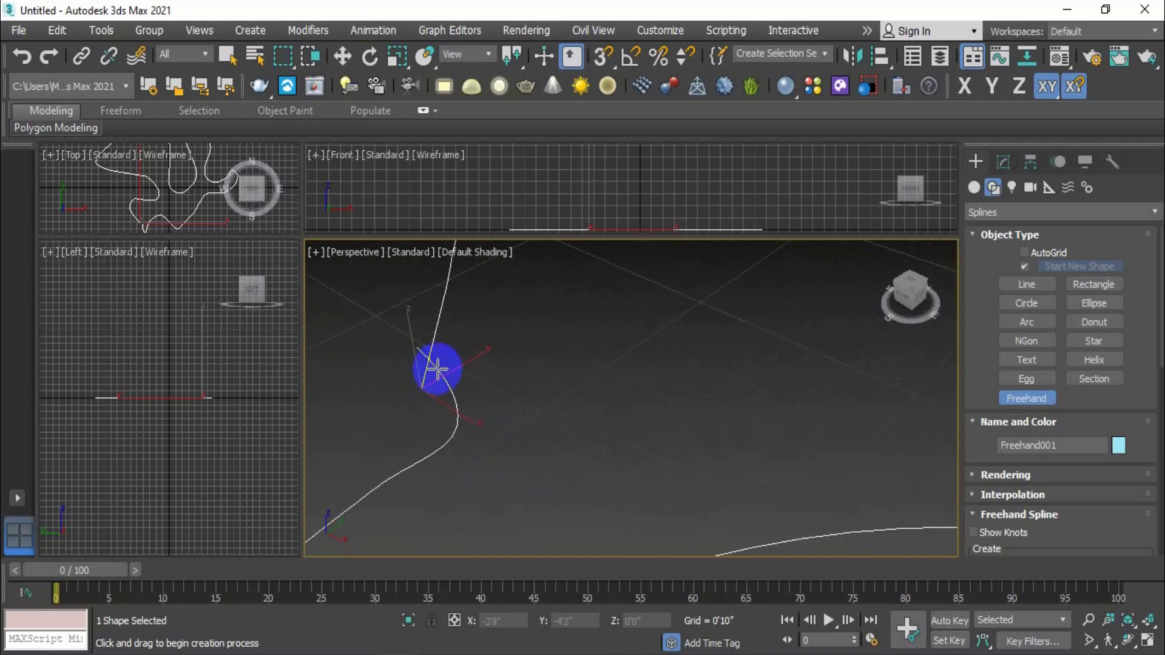
scroll(437, 368, "down", 5)
scroll(662, 387, "down", 3)
scroll(632, 392, "up", 2)
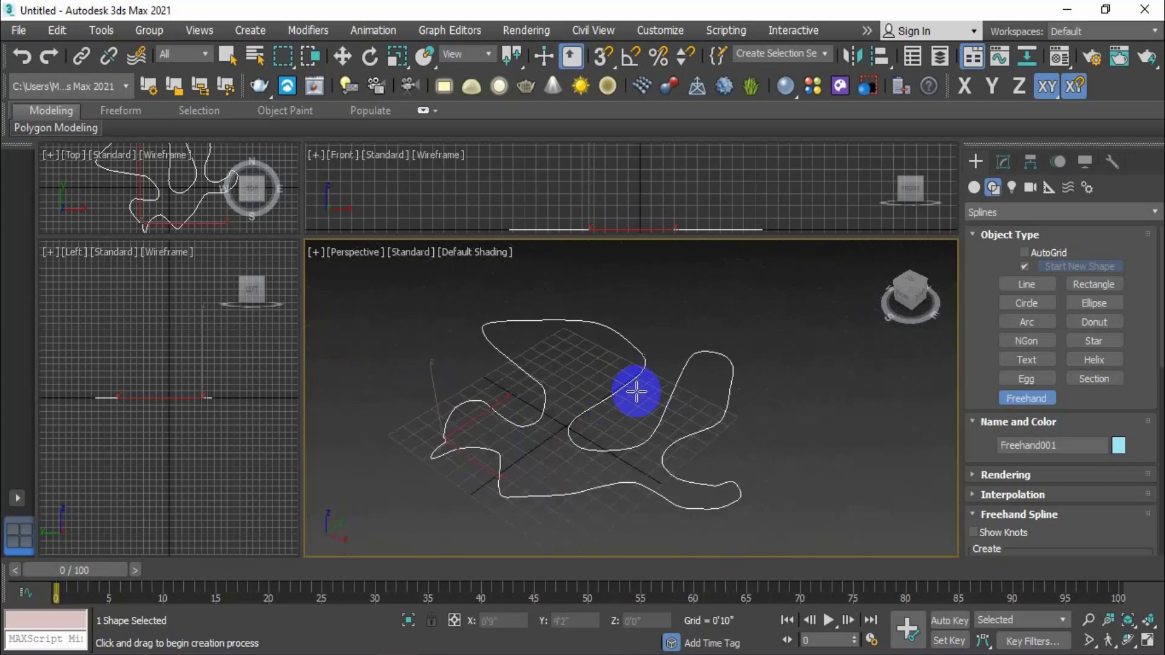
scroll(679, 419, "down", 2)
- Try drawing a second irregular Freehand spline in the empty area beside the first, and delete it
middle_click_drag(679, 419, 534, 469)
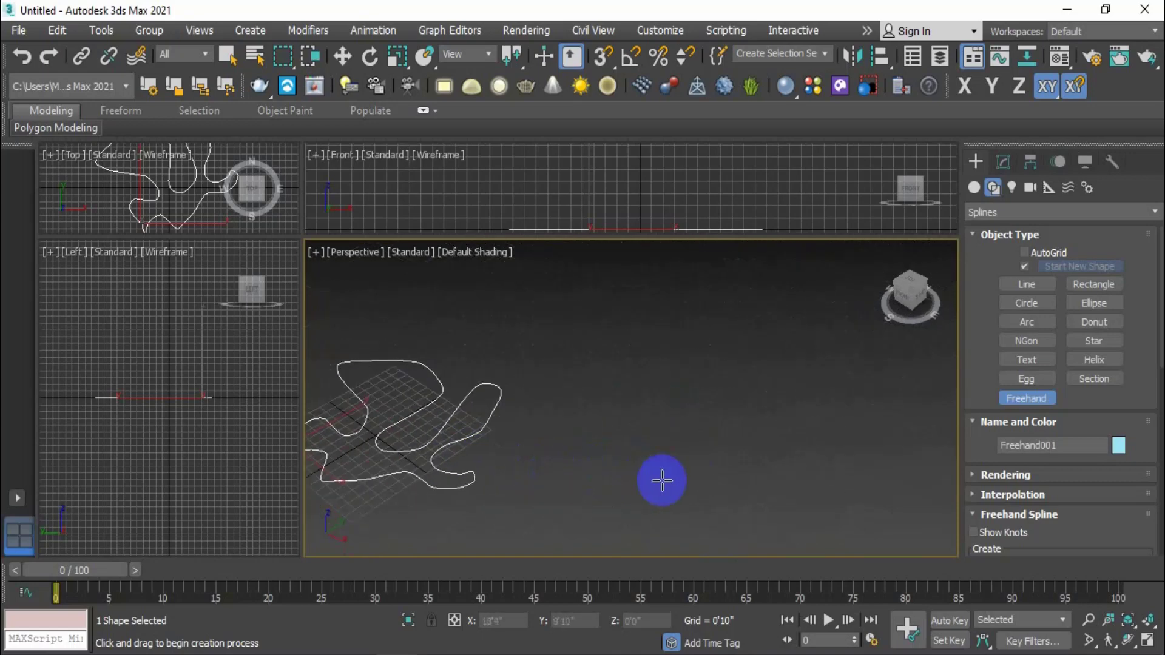
mouse_move(634, 477)
left_mouse_down()
mouse_move(640, 395)
mouse_move(603, 320)
mouse_move(619, 315)
mouse_move(642, 347)
mouse_move(756, 374)
mouse_move(758, 410)
mouse_move(732, 421)
mouse_move(723, 453)
mouse_move(752, 465)
mouse_move(775, 538)
mouse_move(691, 492)
mouse_move(655, 502)
mouse_move(631, 475)
mouse_move(712, 476)
left_mouse_up()
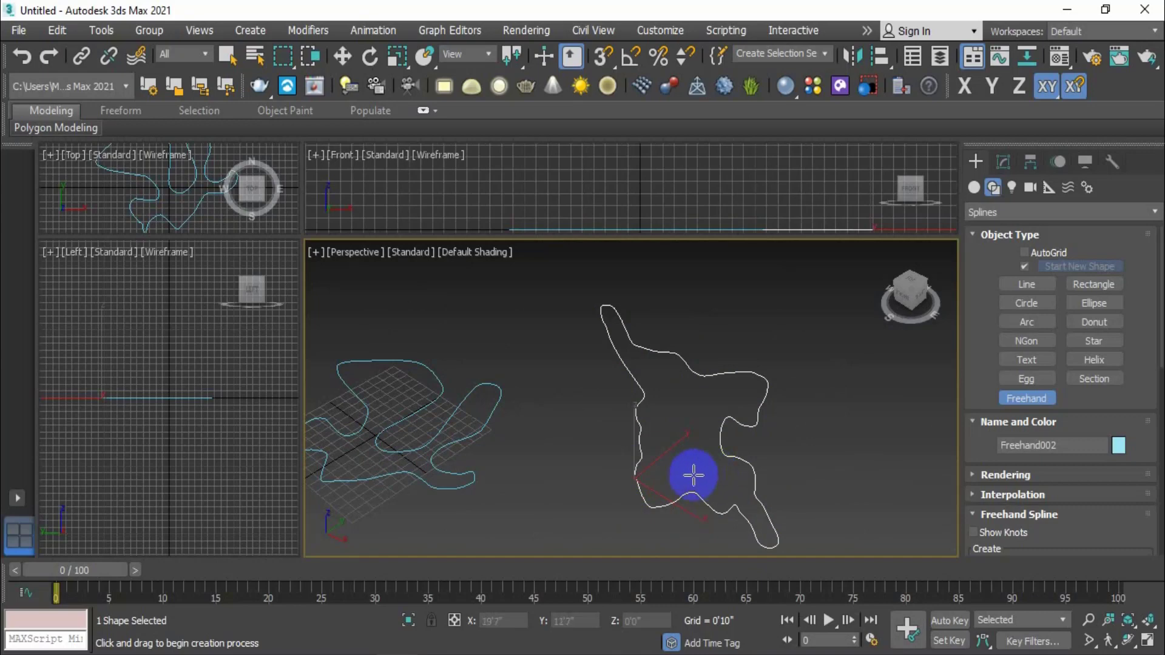
middle_click_drag(691, 476, 712, 476)
scroll(538, 478, "up", 3)
middle_click_drag(539, 478, 677, 448)
key("Delete")
- Review the Freehand spline settings, including granularity, threshold, constrain, curve options and knot statistics
scroll(598, 448, "down", 3)
scroll(1007, 493, "down", 3)
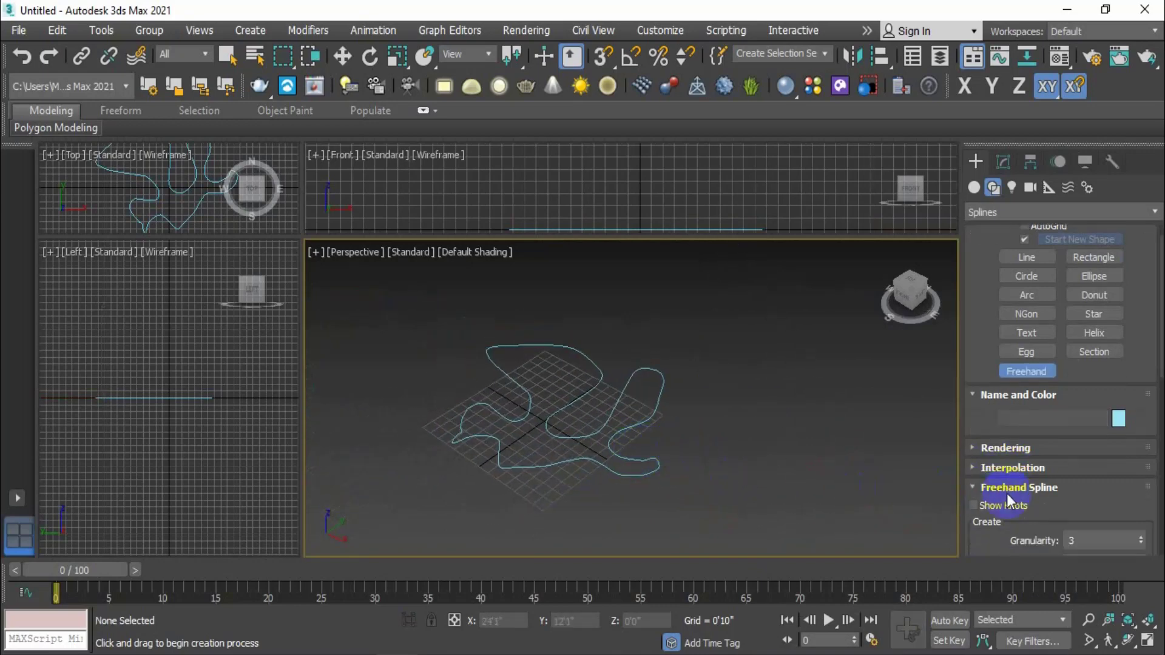
scroll(1000, 487, "down", 2)
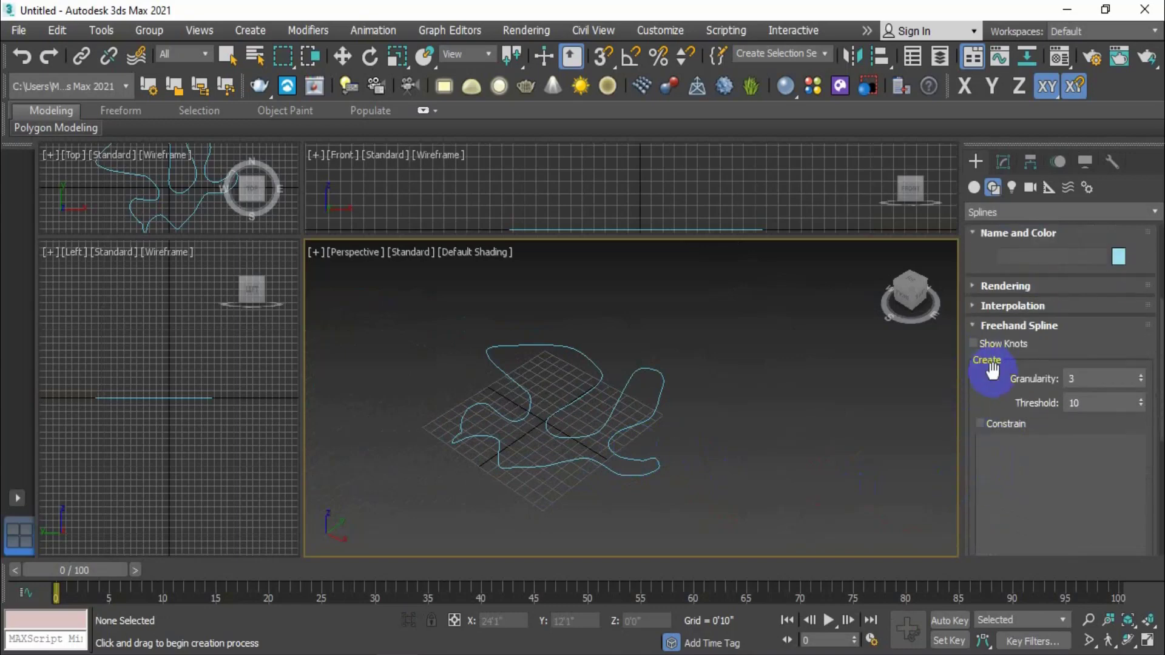
scroll(1028, 484, "down", 5)
scroll(1018, 466, "down", 2)
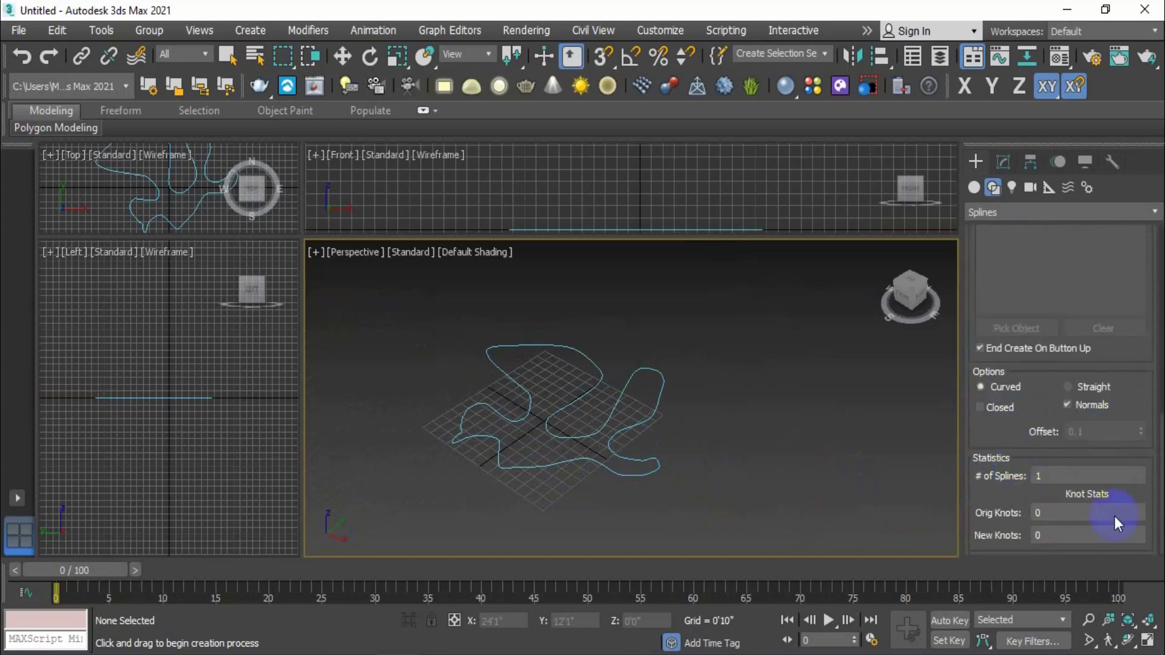
scroll(1023, 461, "up", 8)
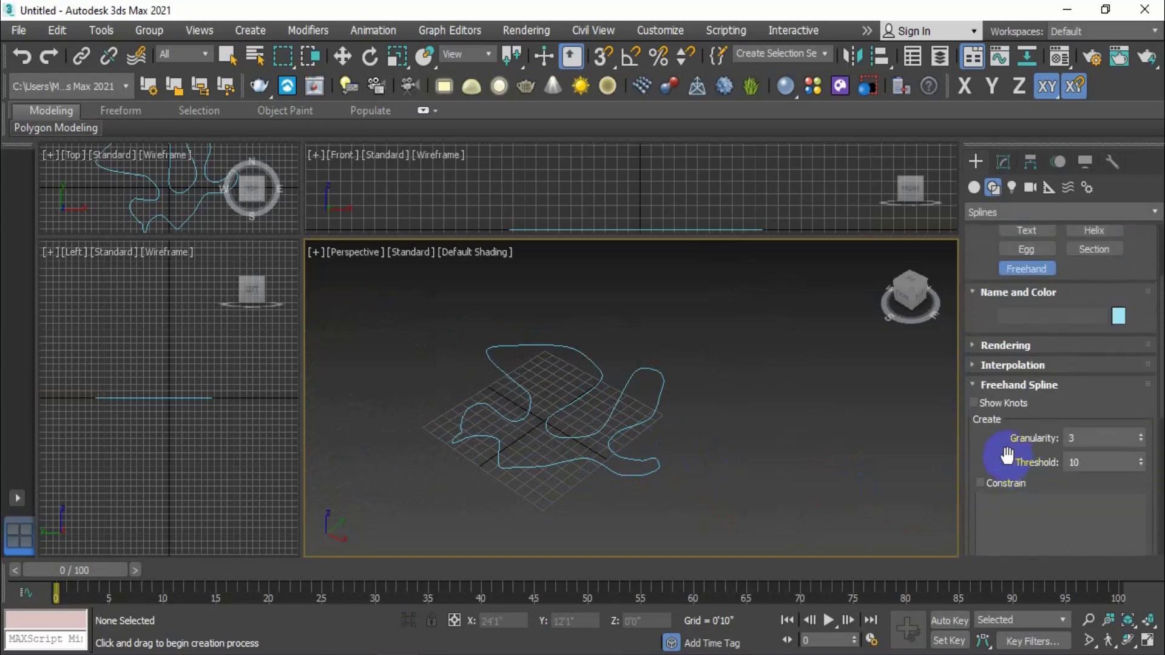
scroll(777, 432, "up", 3)
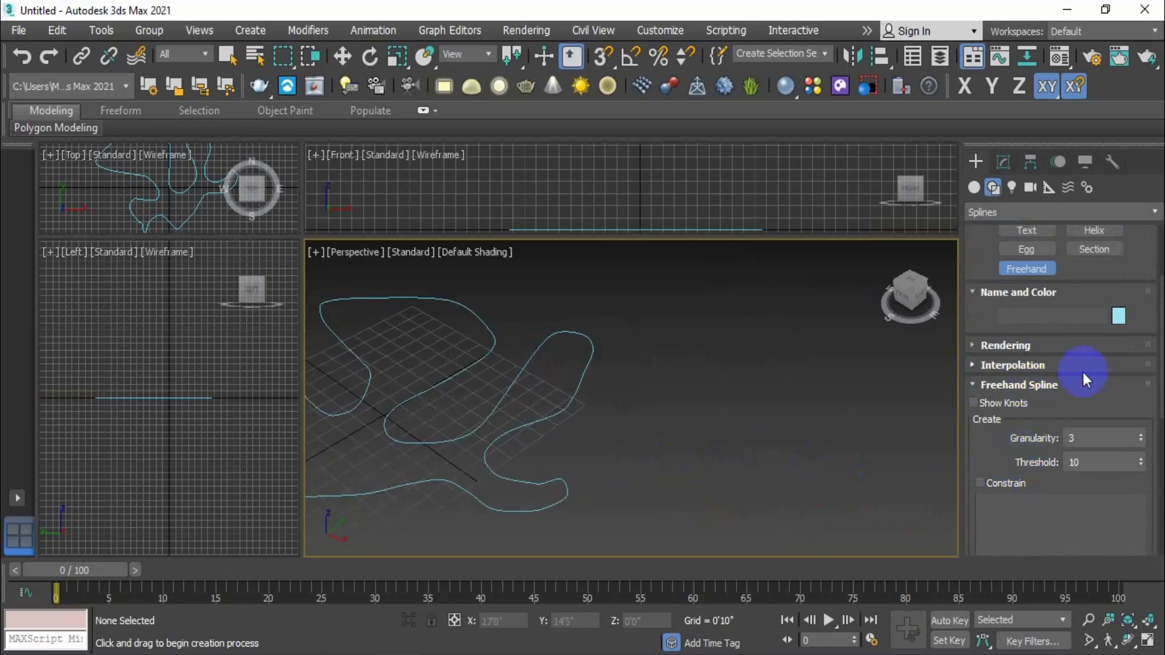
- Expand the interpolation settings and draw another curvy Freehand spline loop beside the first one
left_click(974, 365)
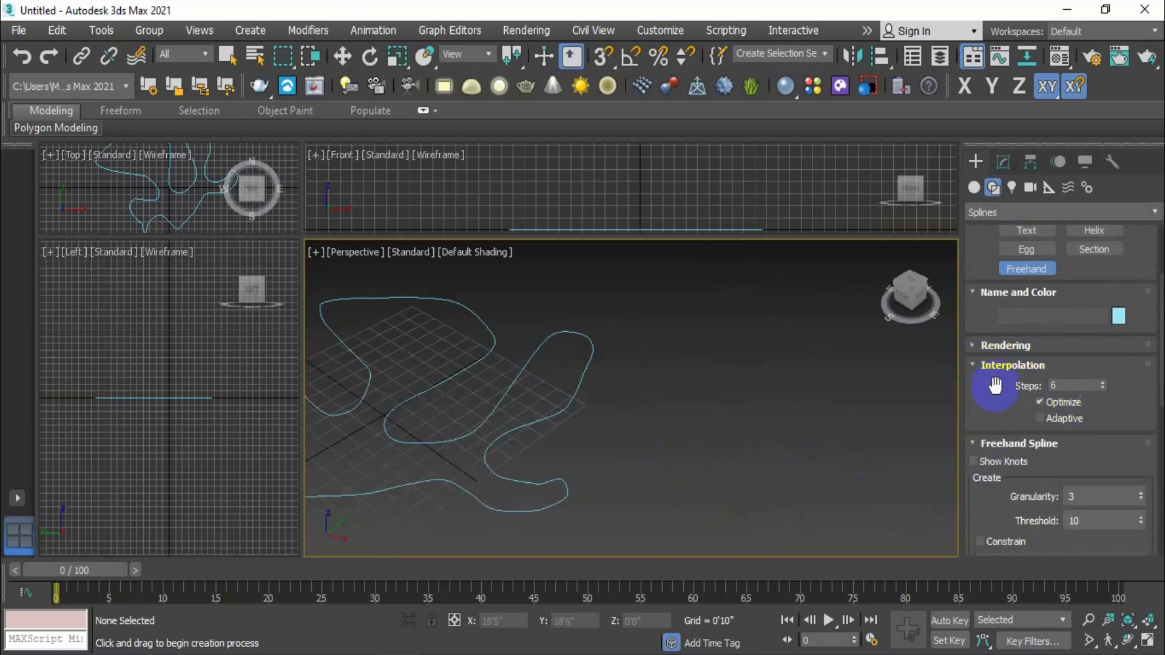
scroll(648, 382, "up", 6)
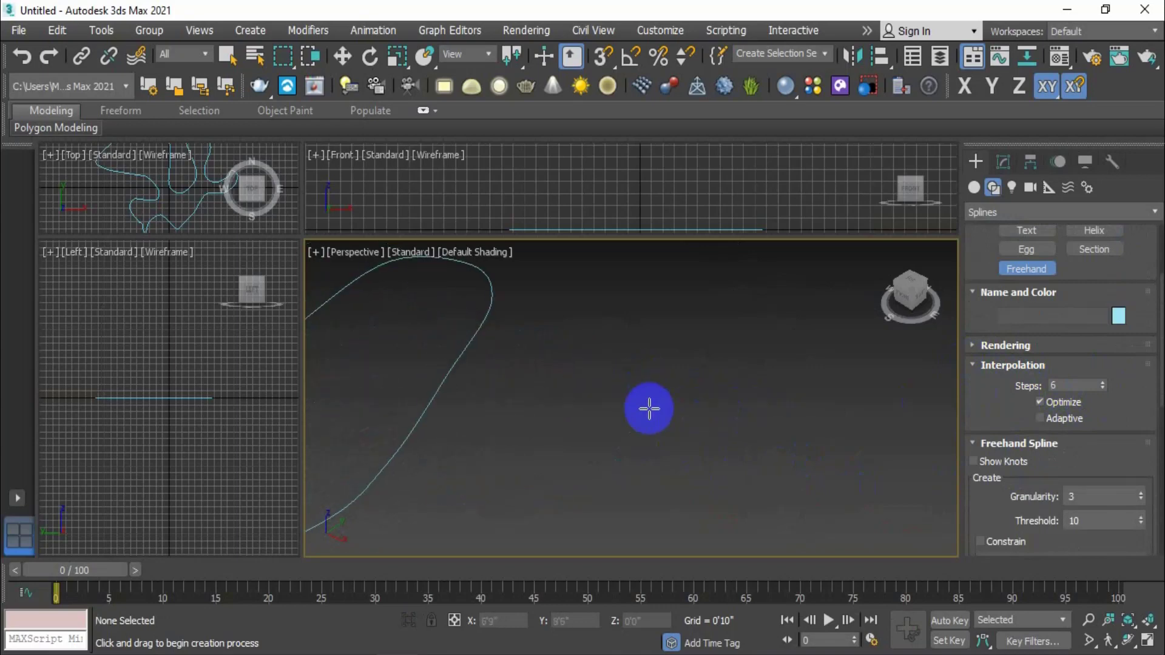
scroll(667, 395, "down", 4)
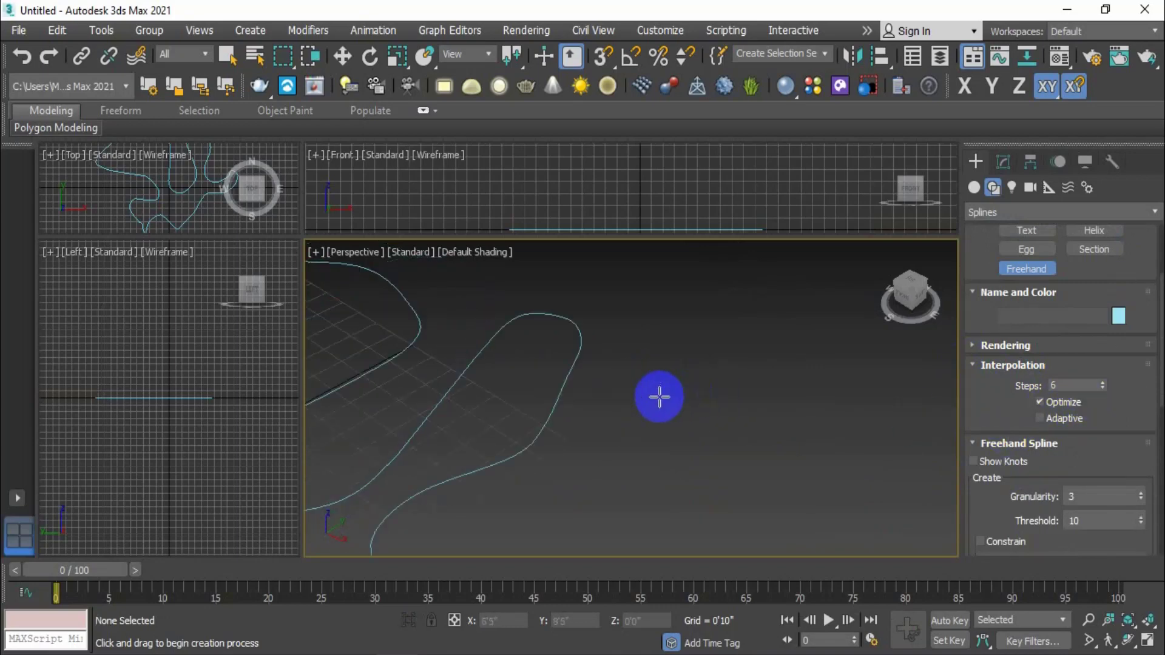
mouse_move(691, 447)
left_mouse_down()
mouse_move(770, 383)
mouse_move(712, 372)
mouse_move(850, 382)
mouse_move(701, 493)
mouse_move(723, 533)
mouse_move(682, 440)
left_mouse_up()
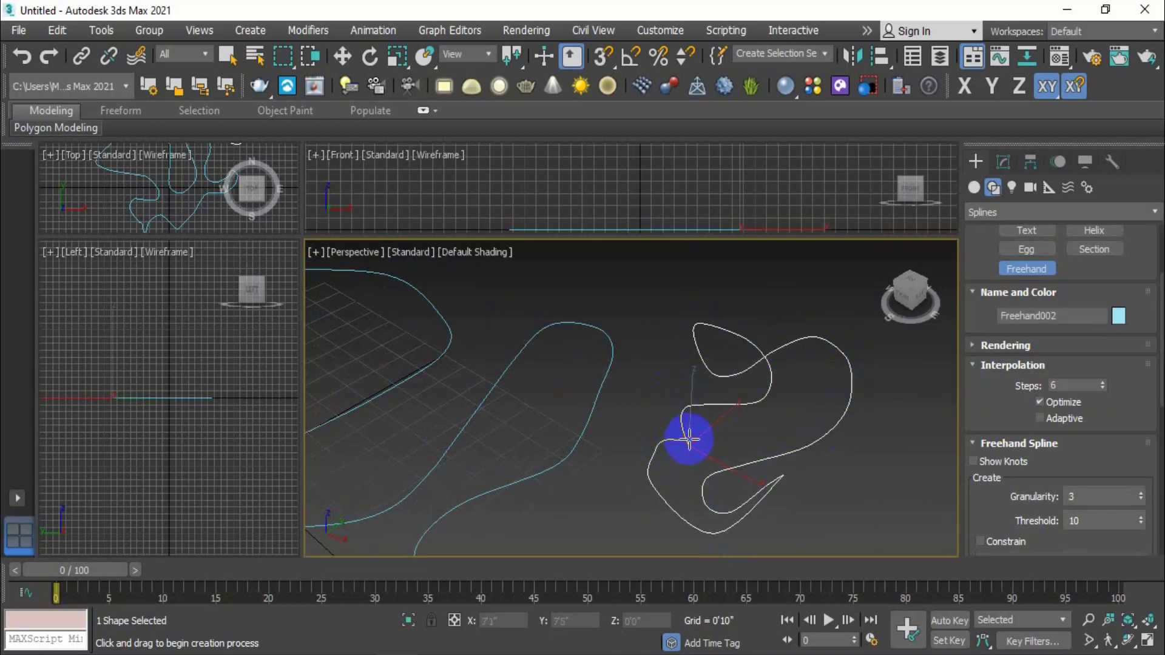
- Reduce the new Freehand spline's interpolation steps to 0
scroll(739, 450, "up", 5)
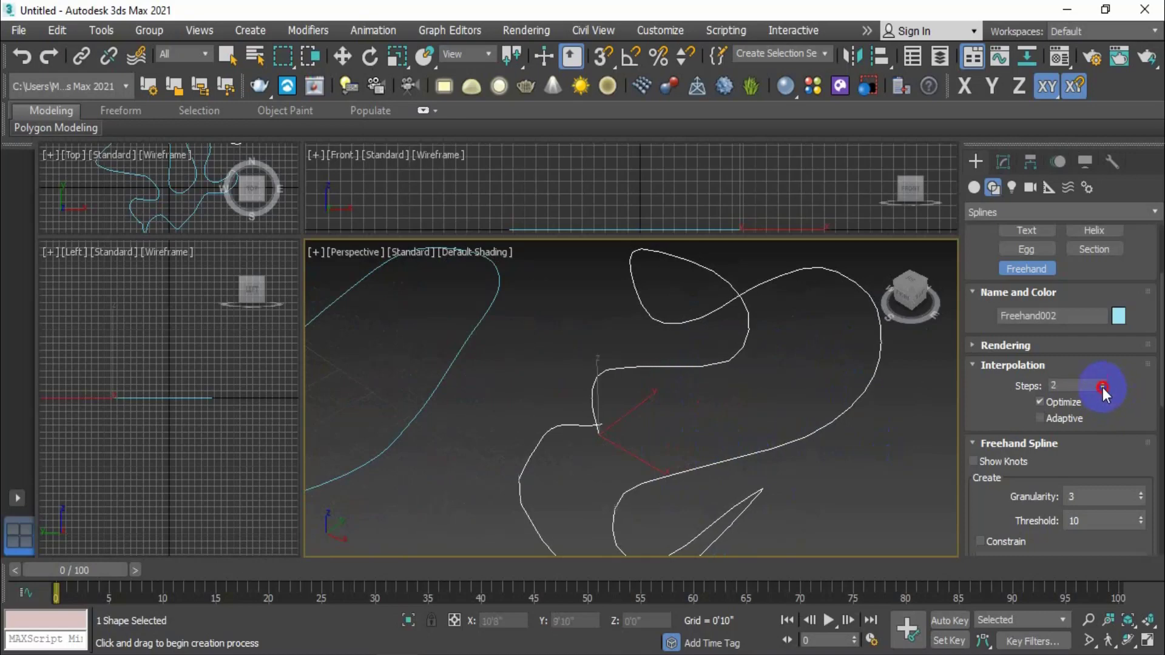
left_click(1102, 389)
left_click(1102, 389)
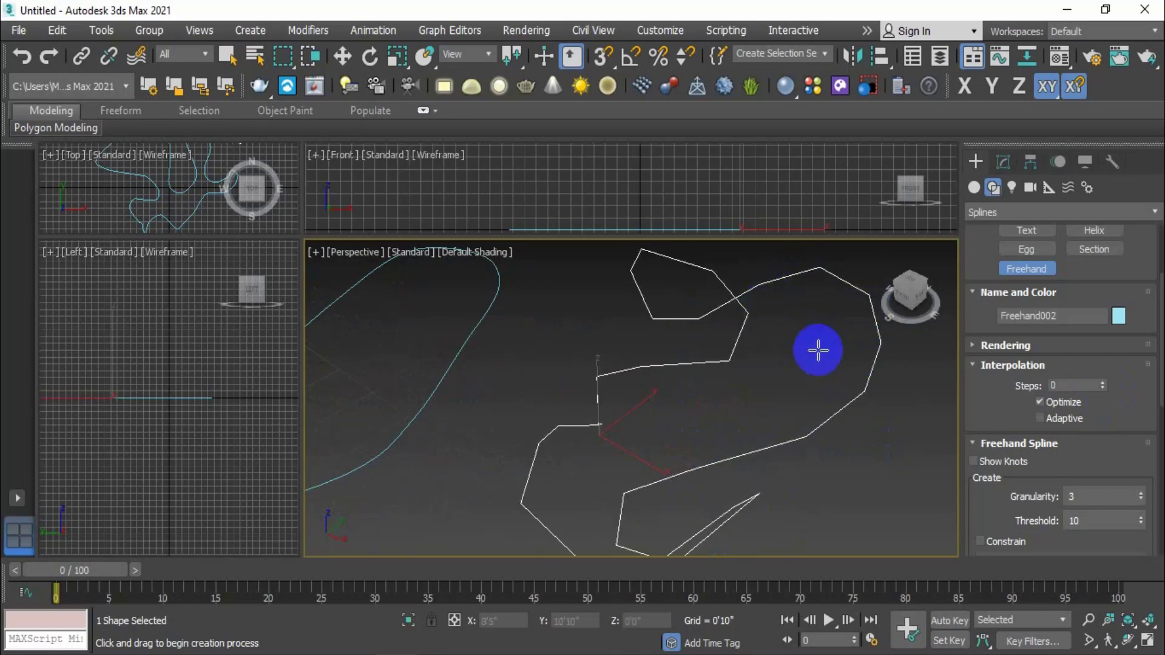
- Set the new Freehand spline's interpolation steps to 6
scroll(818, 350, "down", 3)
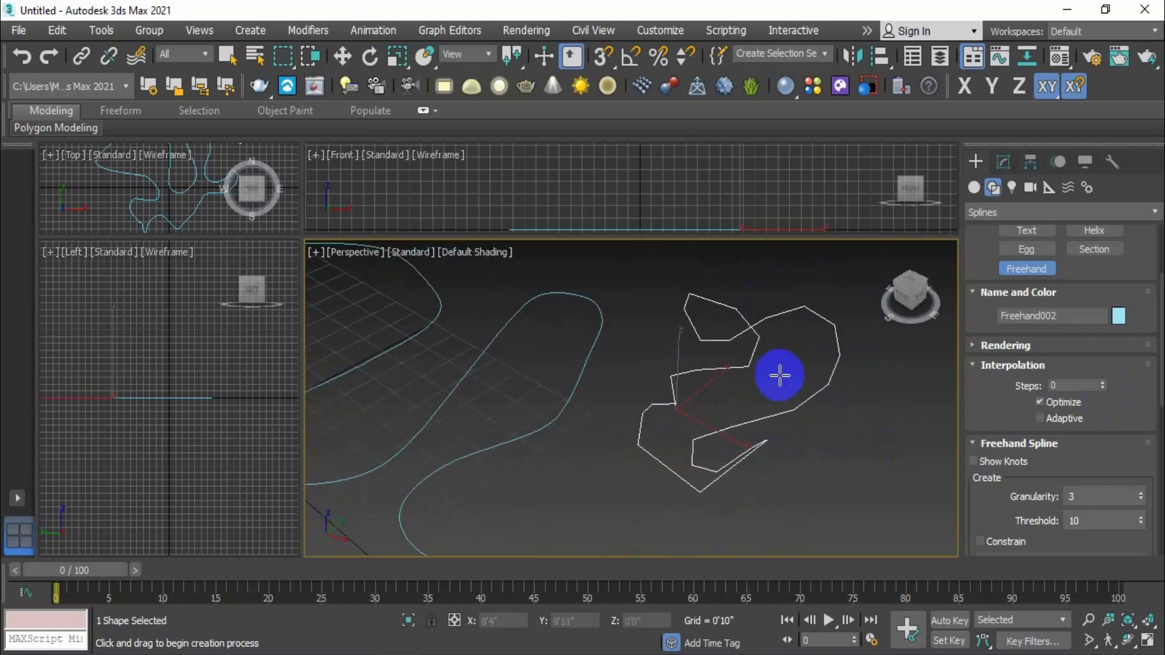
left_click(1104, 382)
left_click(1103, 382)
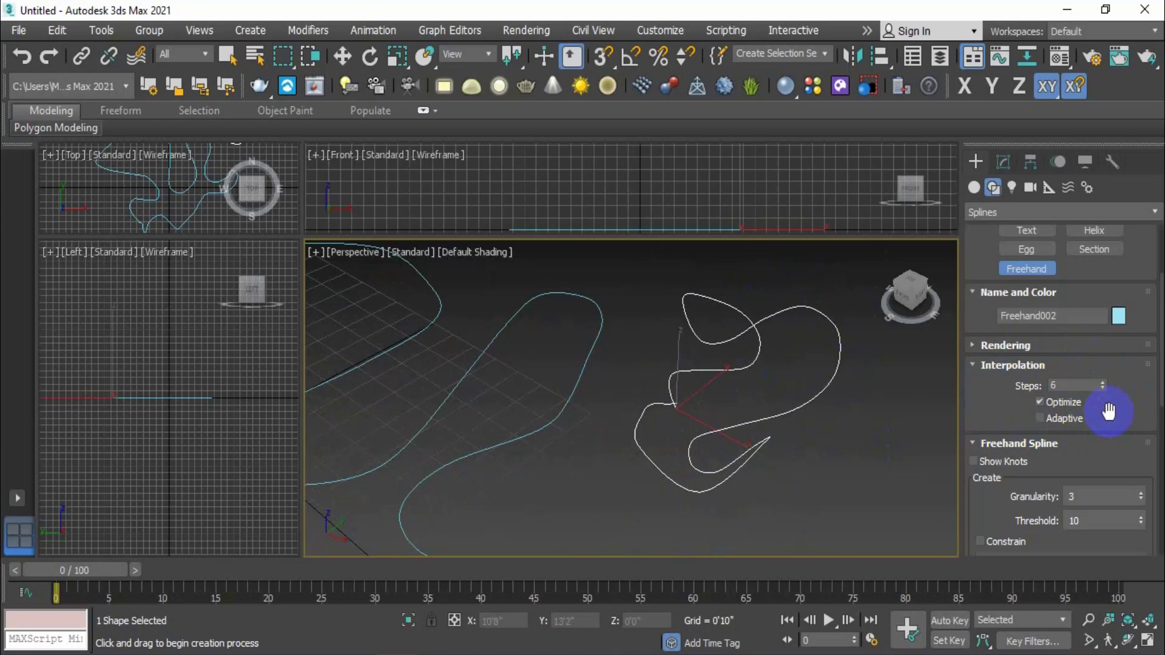
- Display the knots of the new Freehand spline and examine how they are distributed along the curve
left_click(977, 464)
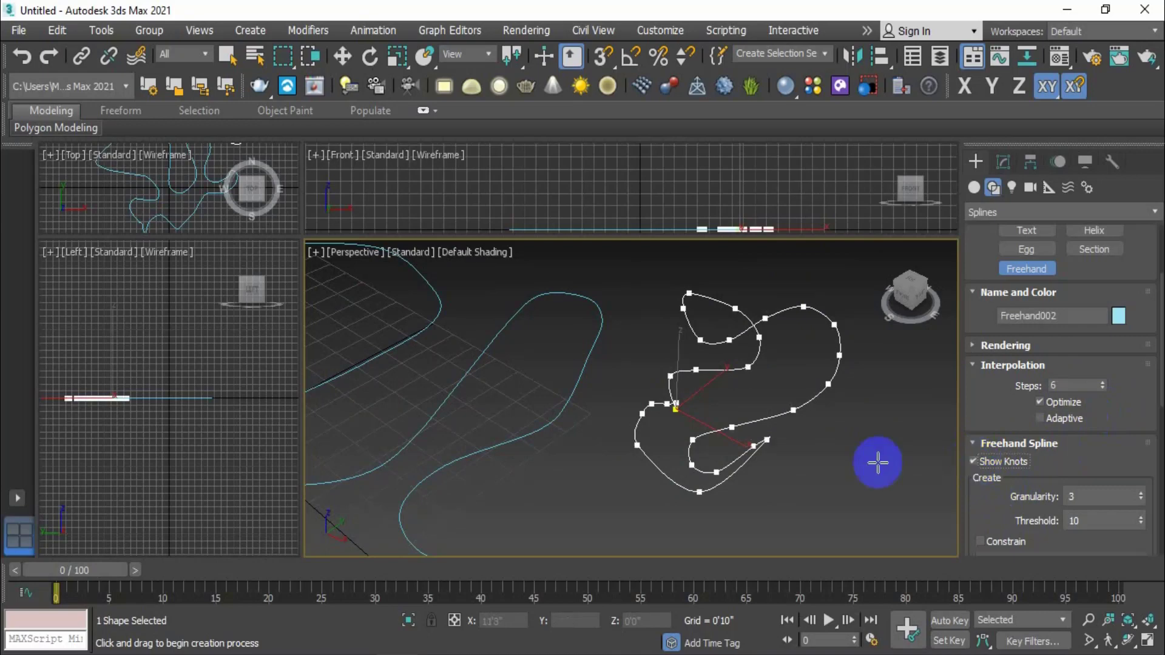
middle_click_drag(785, 435, 740, 459)
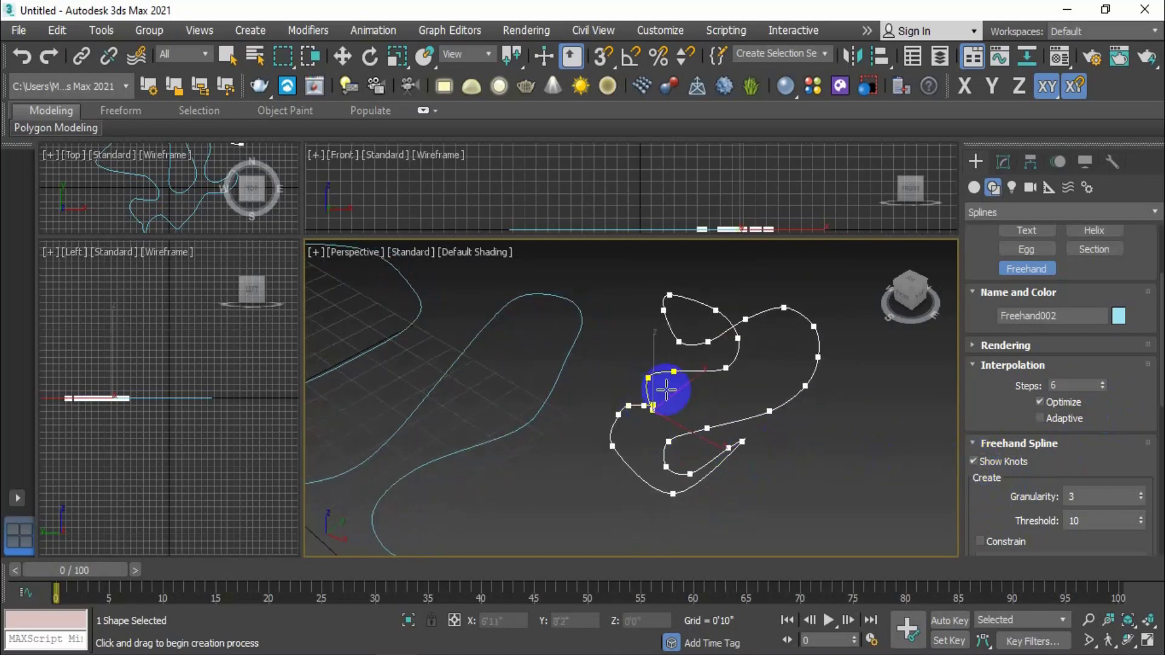
scroll(750, 315, "up", 5)
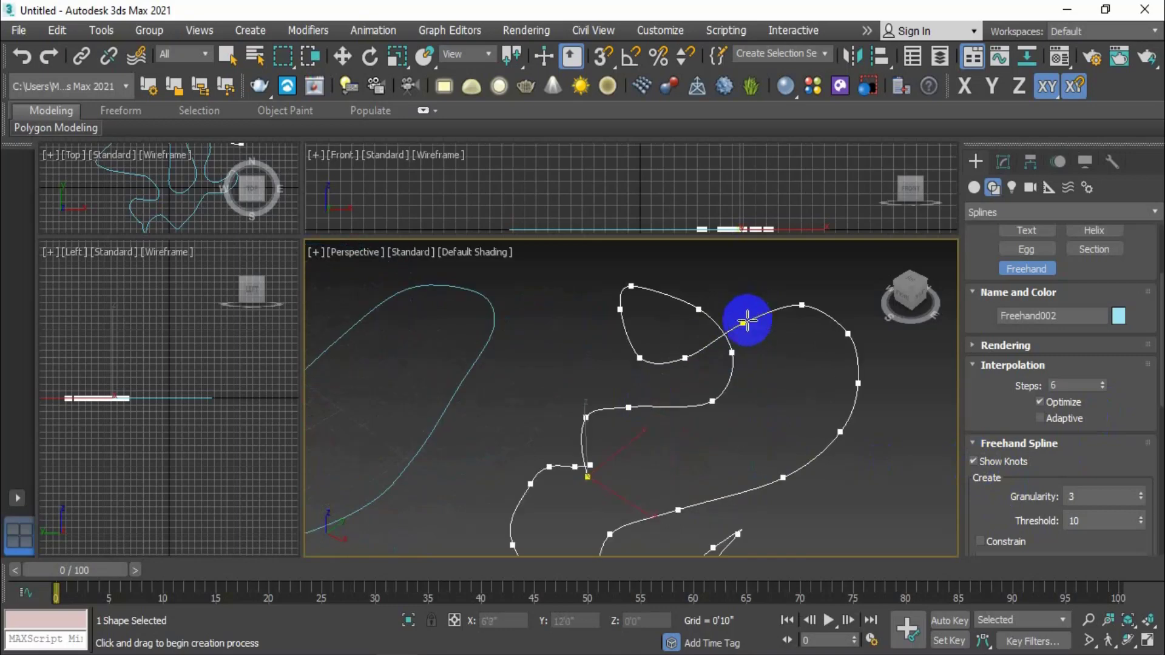
scroll(734, 328, "down", 3)
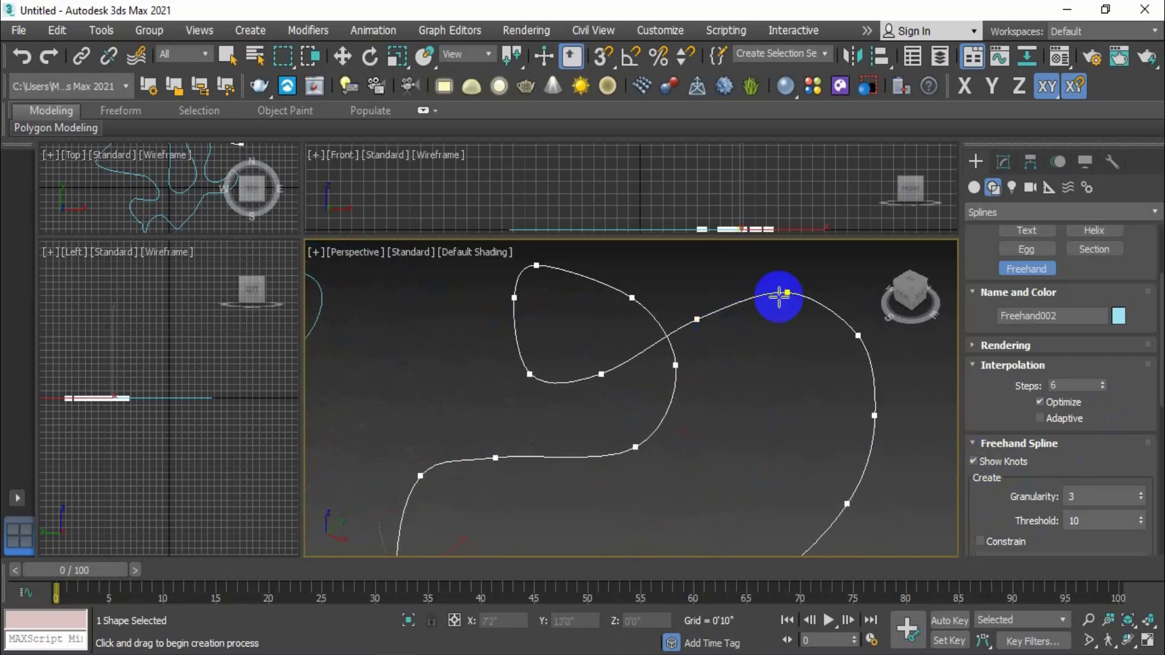
scroll(865, 352, "down", 2)
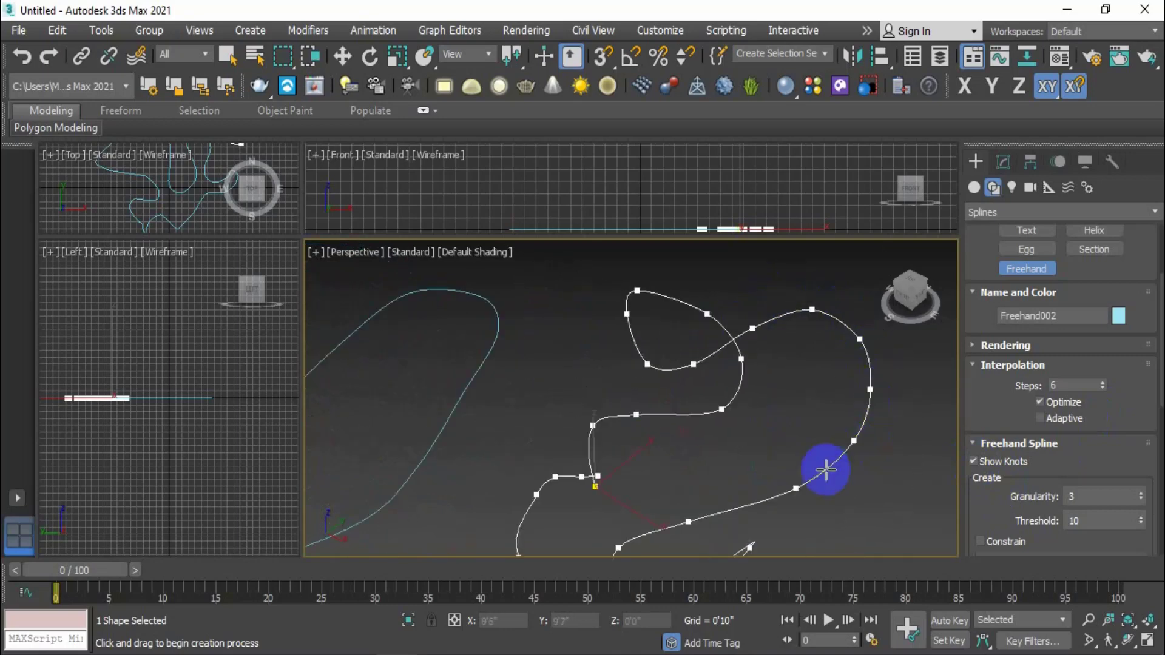
scroll(752, 507, "down", 3)
middle_click_drag(748, 510, 708, 443)
scroll(708, 443, "up", 5)
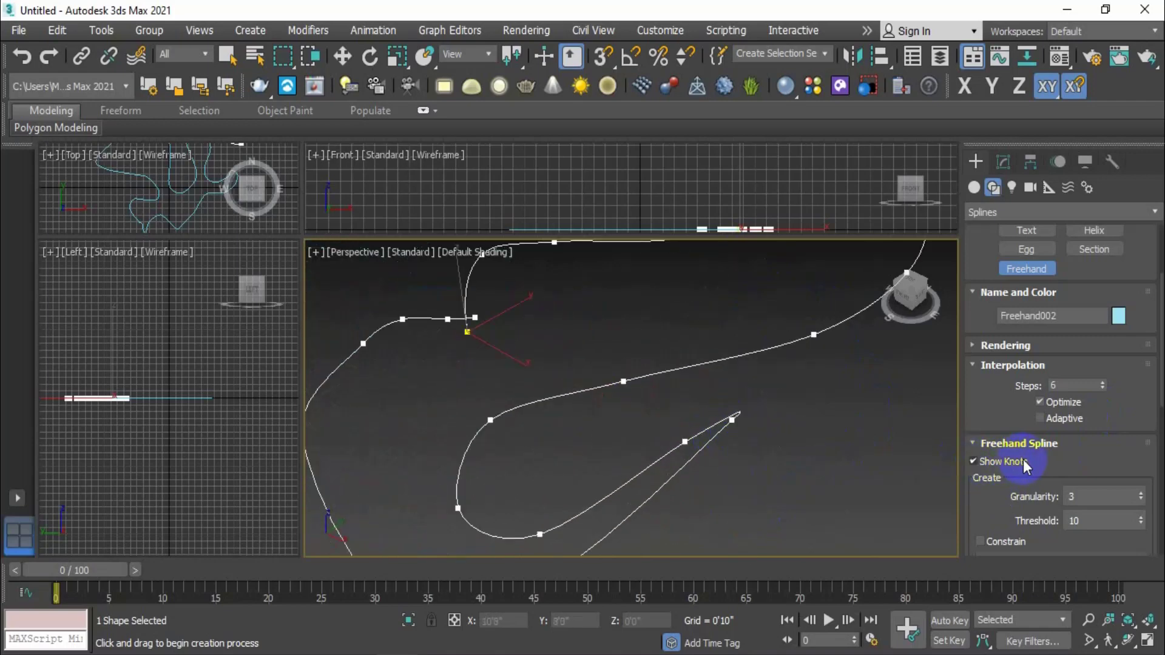
scroll(768, 423, "down", 3)
middle_click_drag(768, 423, 762, 427)
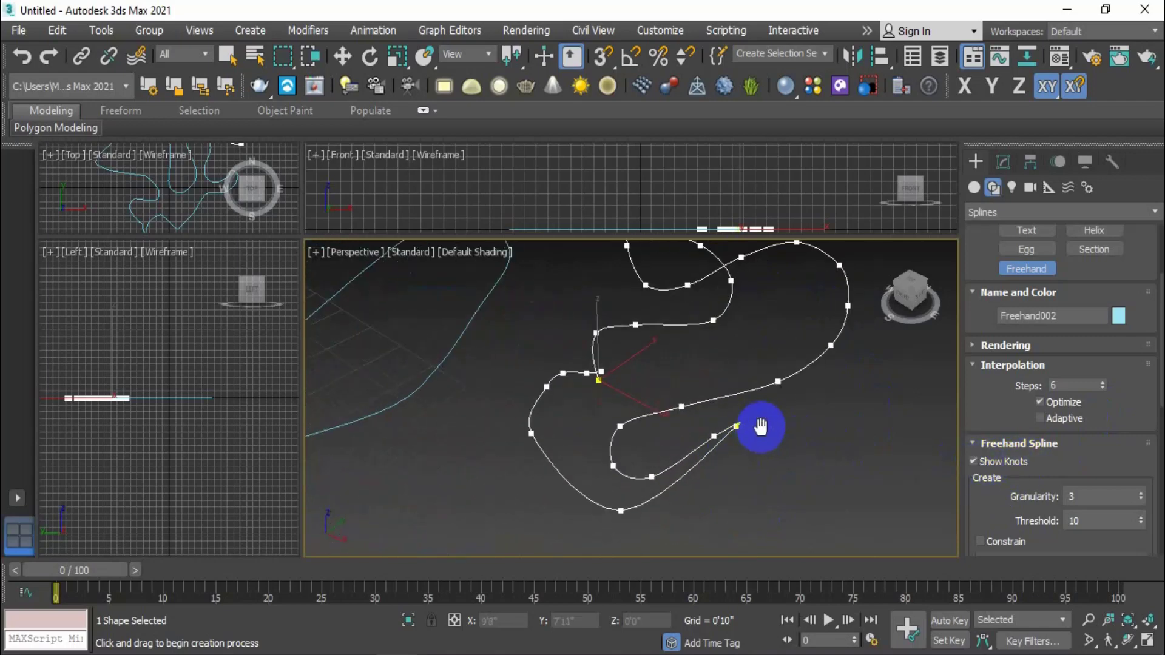
- Hide the Freehand spline's knots to compare the plain curve, and display them again
left_click(974, 461)
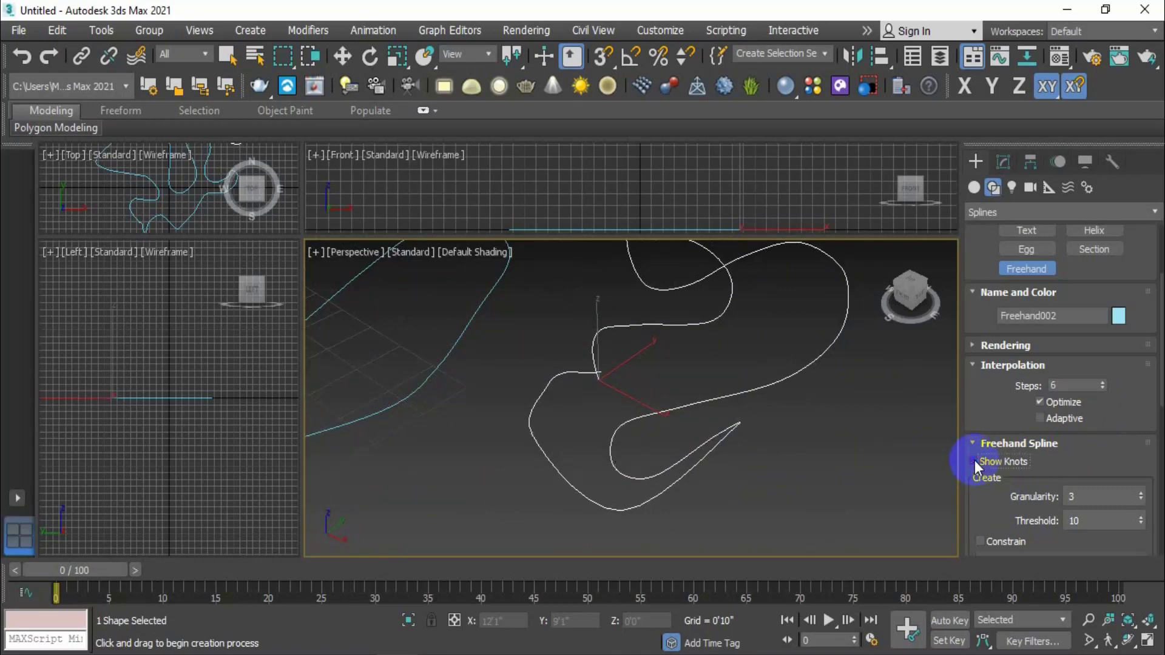
scroll(800, 436, "down", 5)
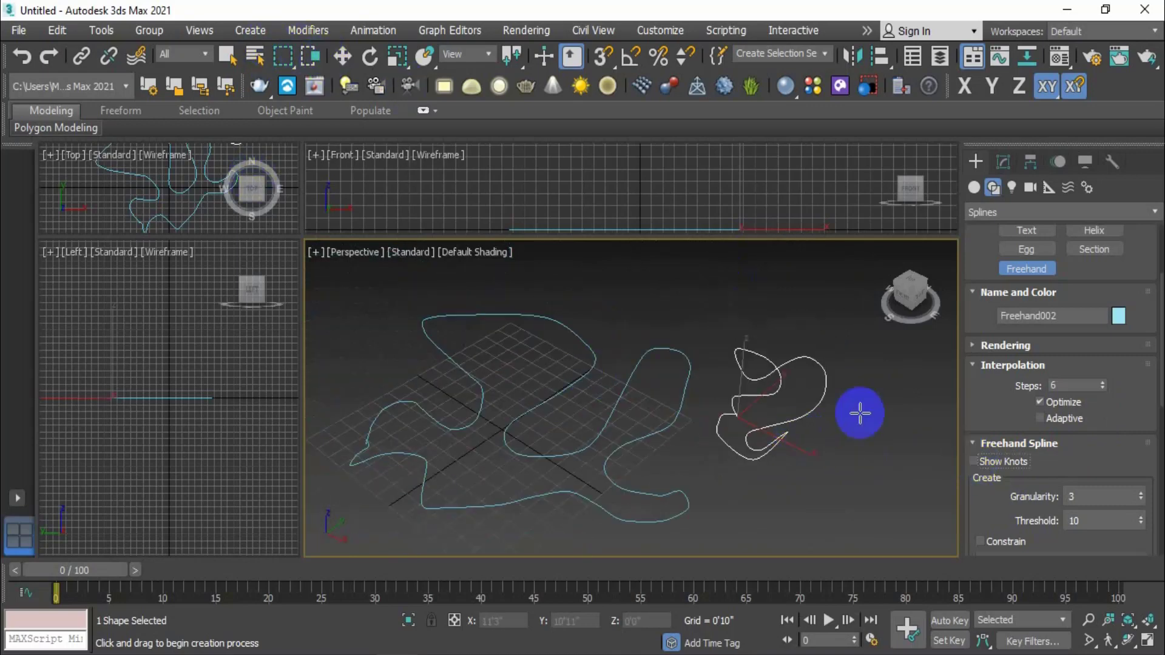
left_click(973, 461)
scroll(801, 370, "up", 4)
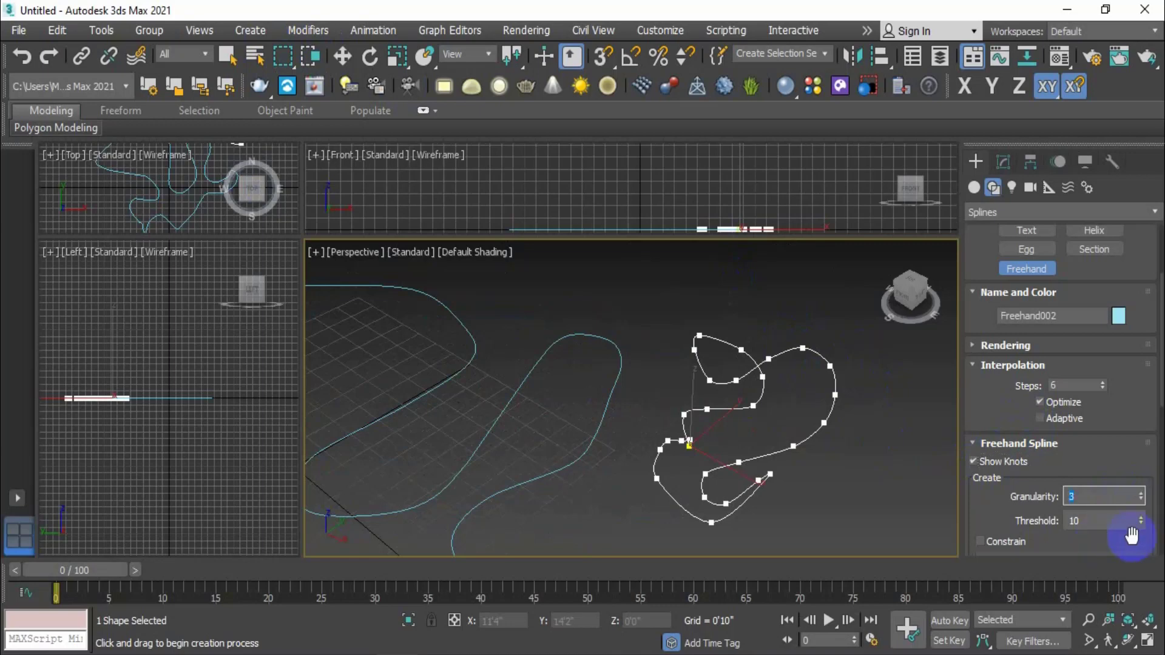
- Look at the threshold setting and toggle the Freehand spline's Constrain option on and back off
left_click_drag(1142, 526, 1096, 525)
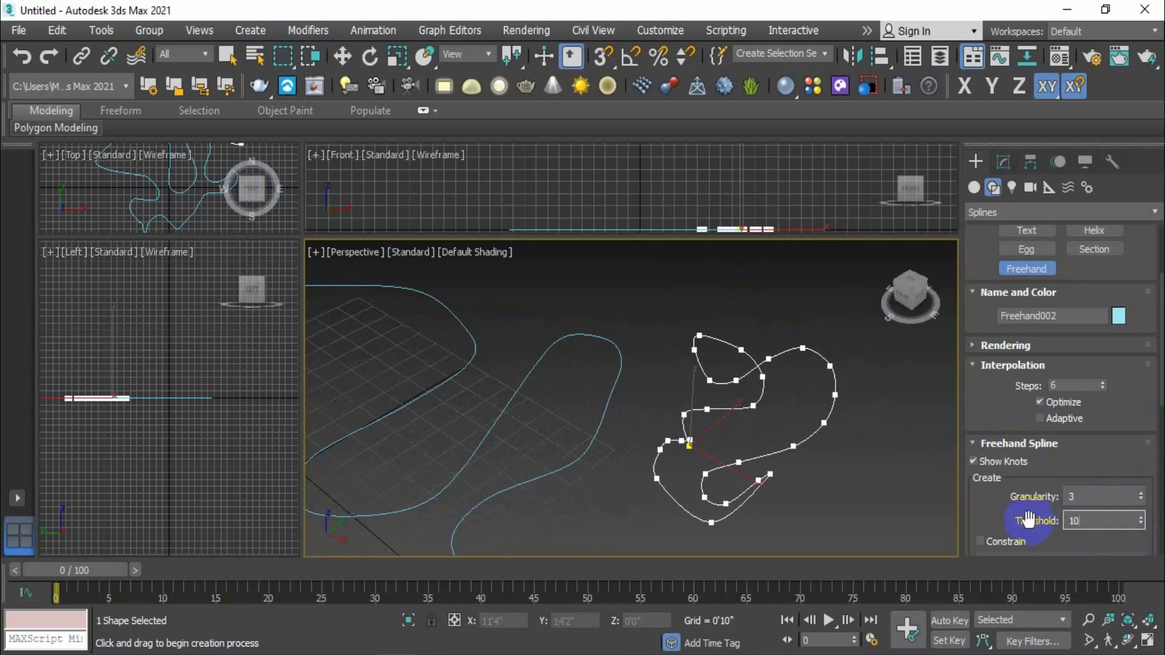
scroll(998, 519, "down", 3)
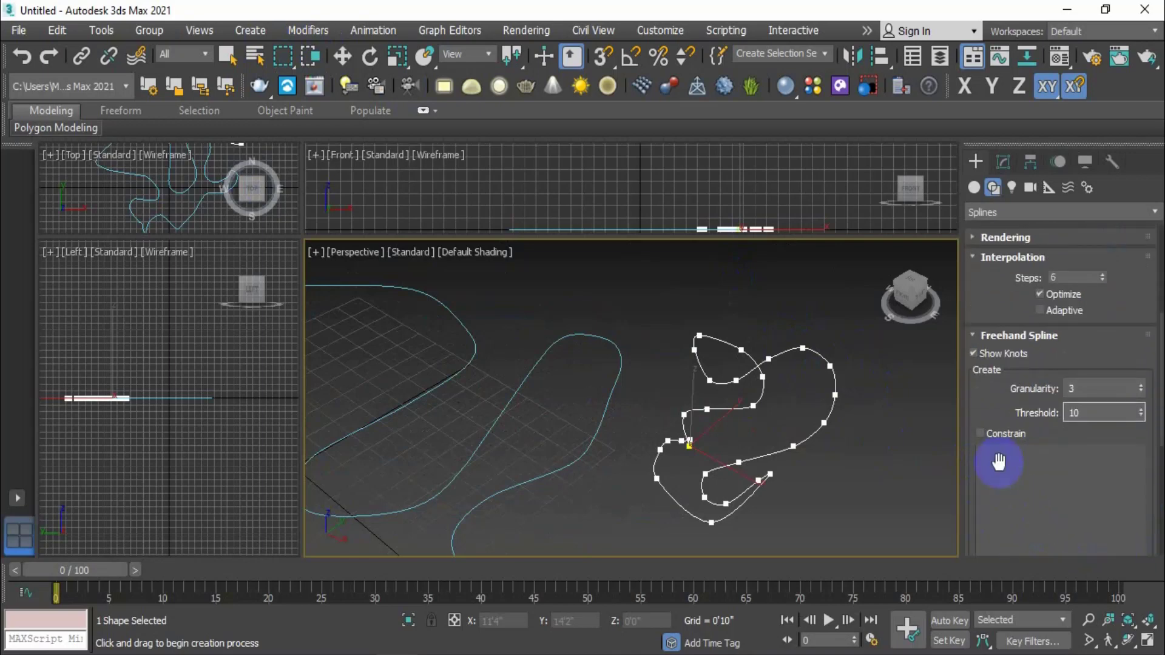
left_click(980, 433)
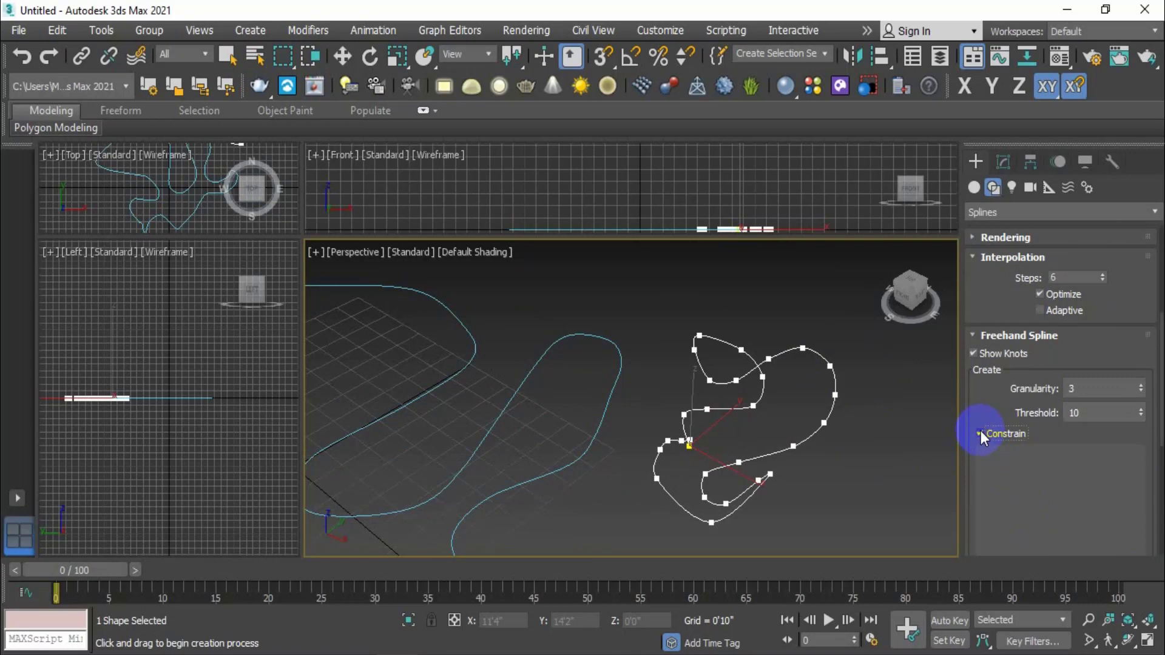
left_click(981, 433)
- Switch the Freehand spline's option from Curved to Straight and examine the segments between its knots
left_click_drag(1052, 442, 1056, 494)
scroll(1056, 494, "down", 10)
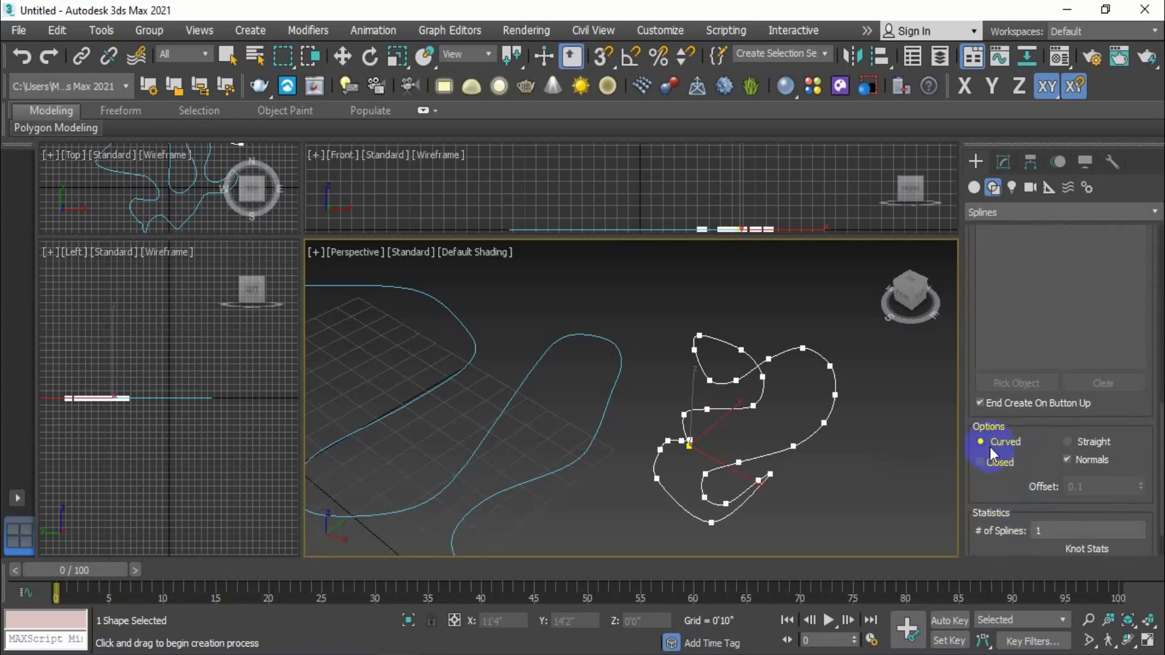
scroll(850, 393, "up", 3)
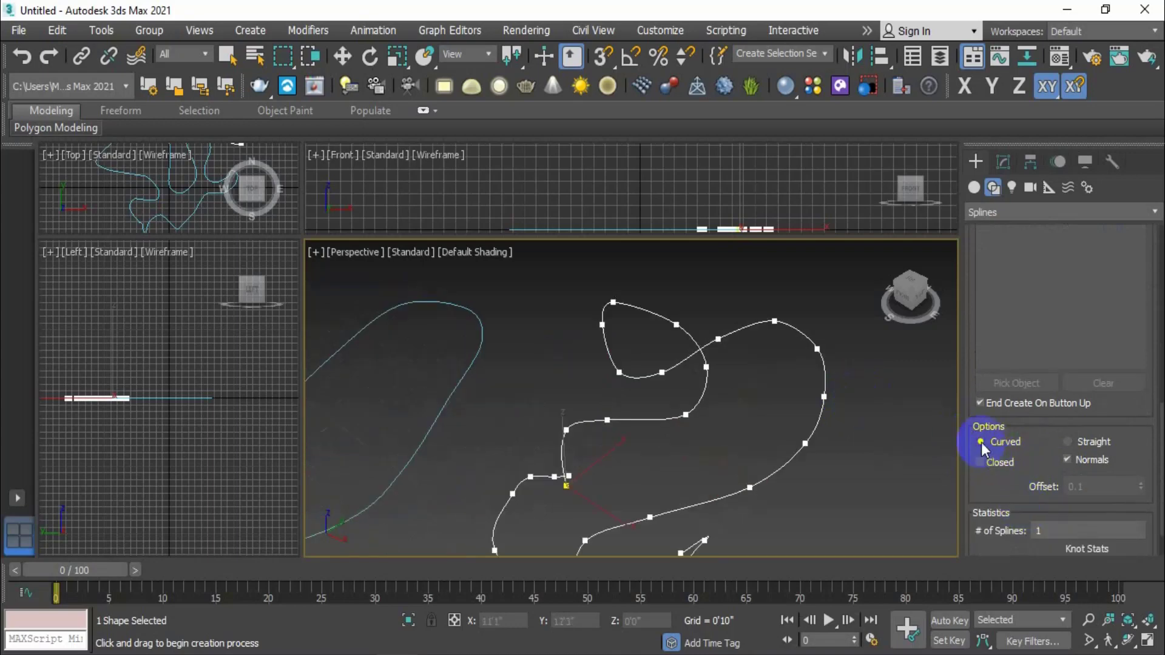
left_click(1068, 443)
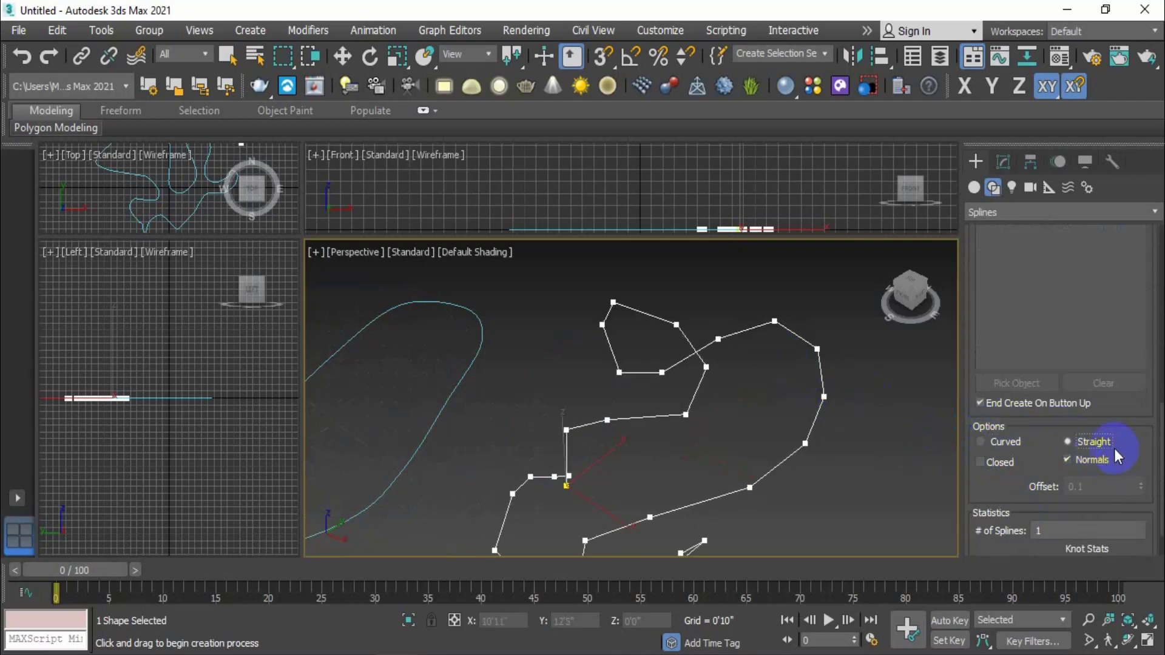
middle_click_drag(779, 423, 791, 433)
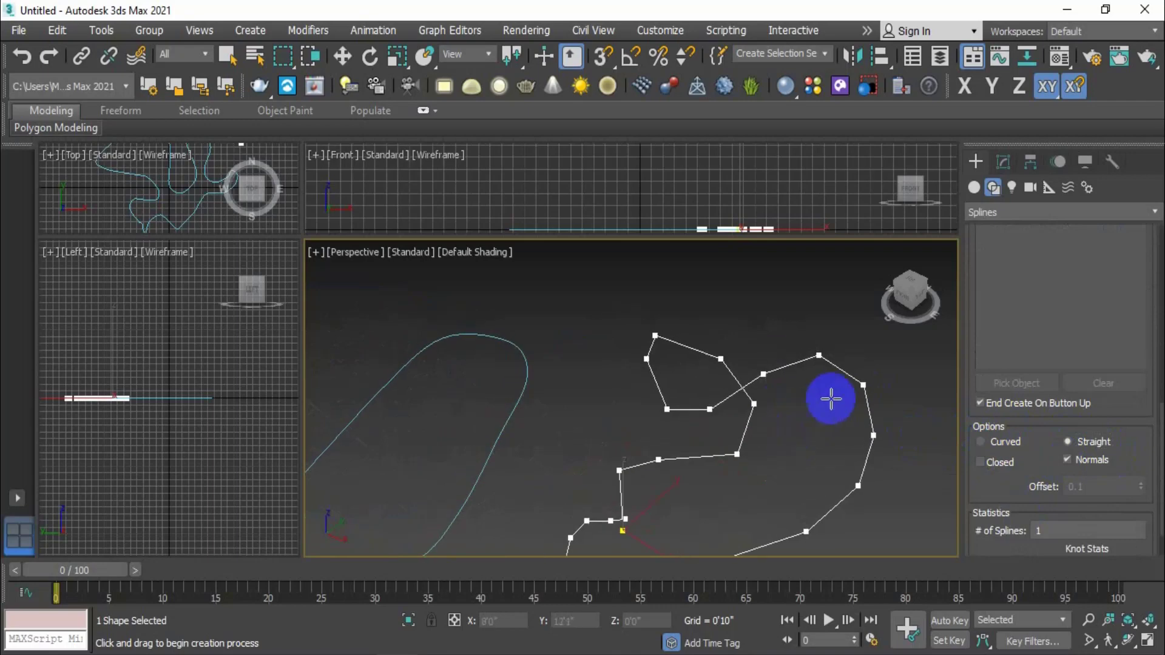
scroll(825, 364, "up", 5)
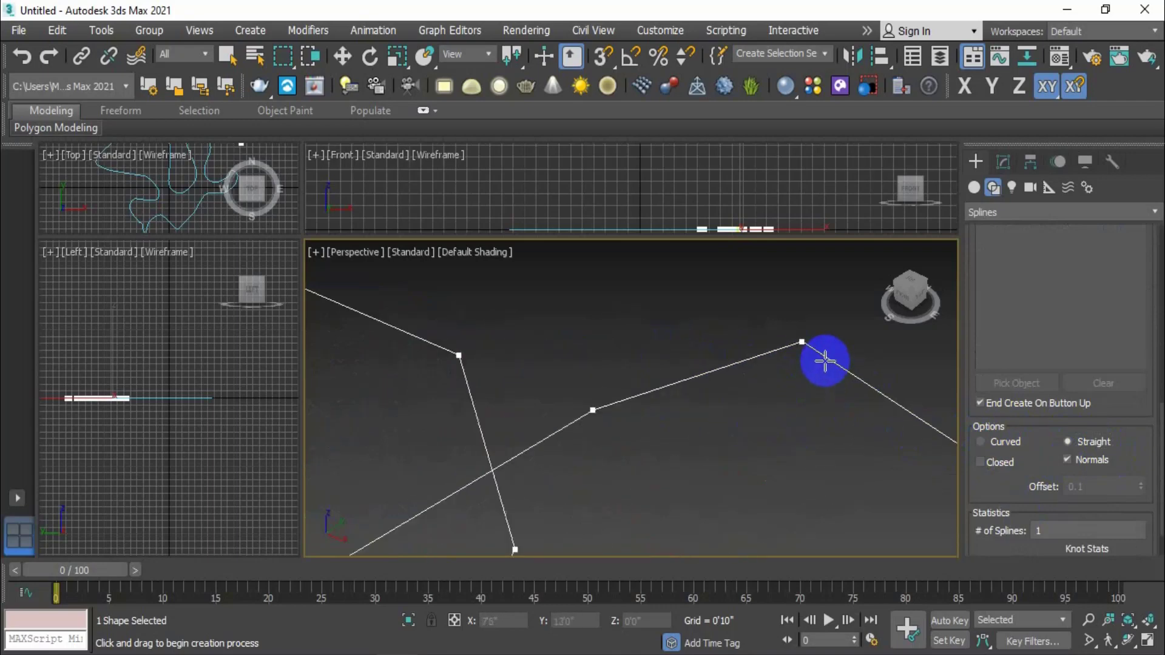
middle_click_drag(825, 357, 754, 369)
- Alternate the Freehand spline between Curved and Straight to compare the segments, ending on Curved
left_click(983, 447)
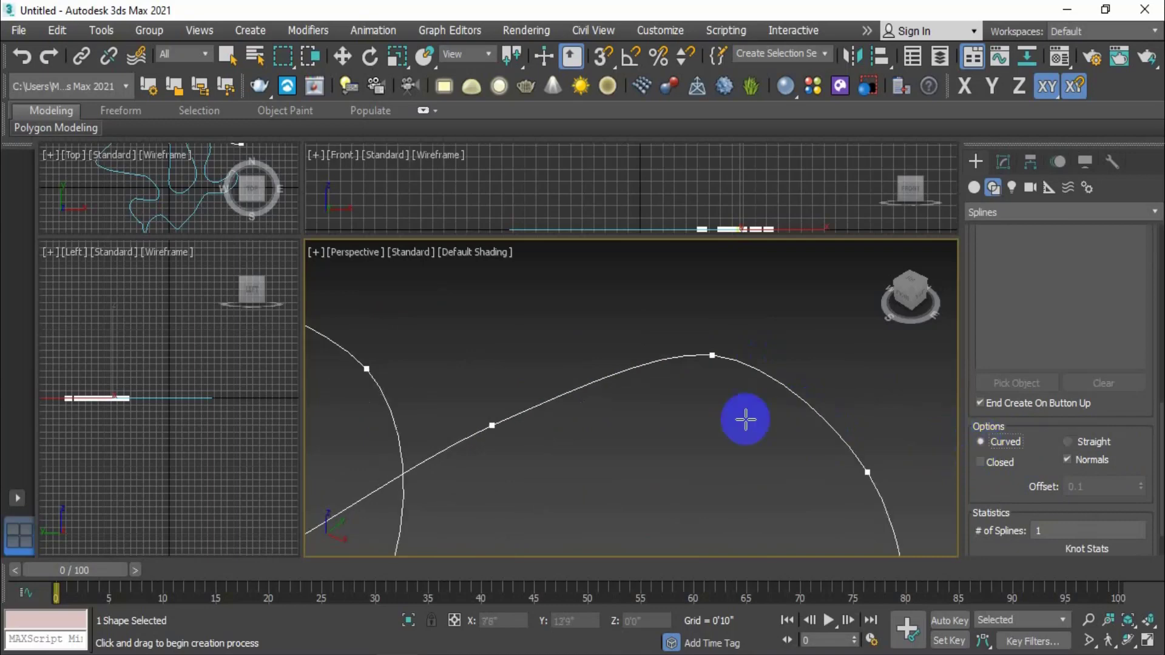
scroll(748, 420, "down", 3)
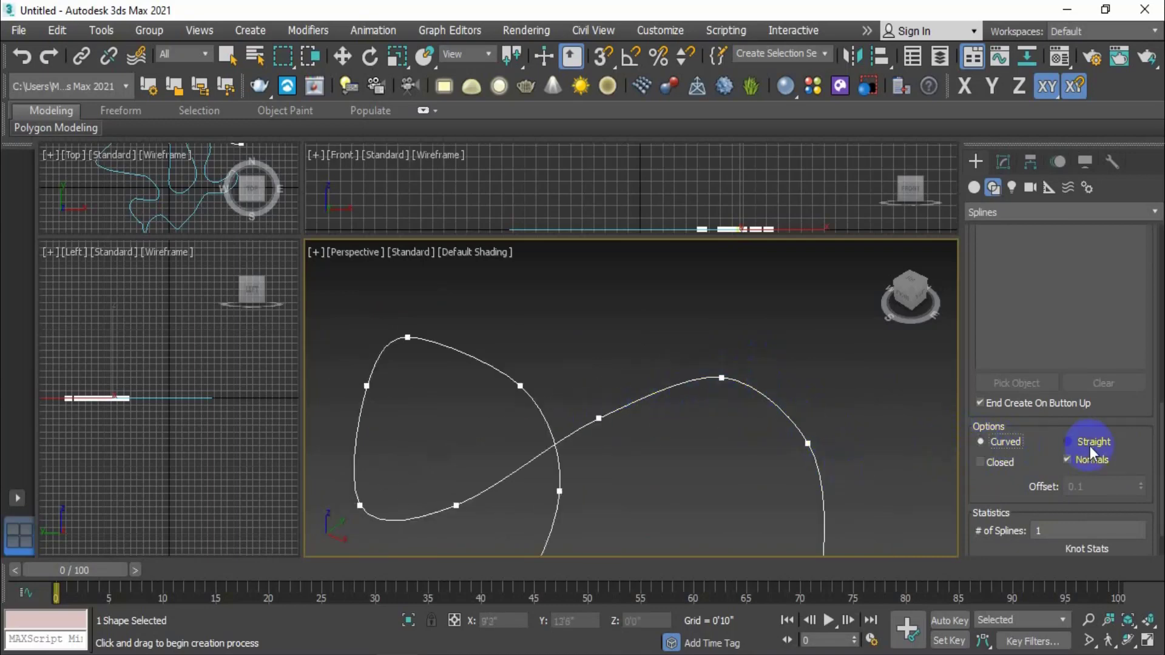
left_click(1067, 441)
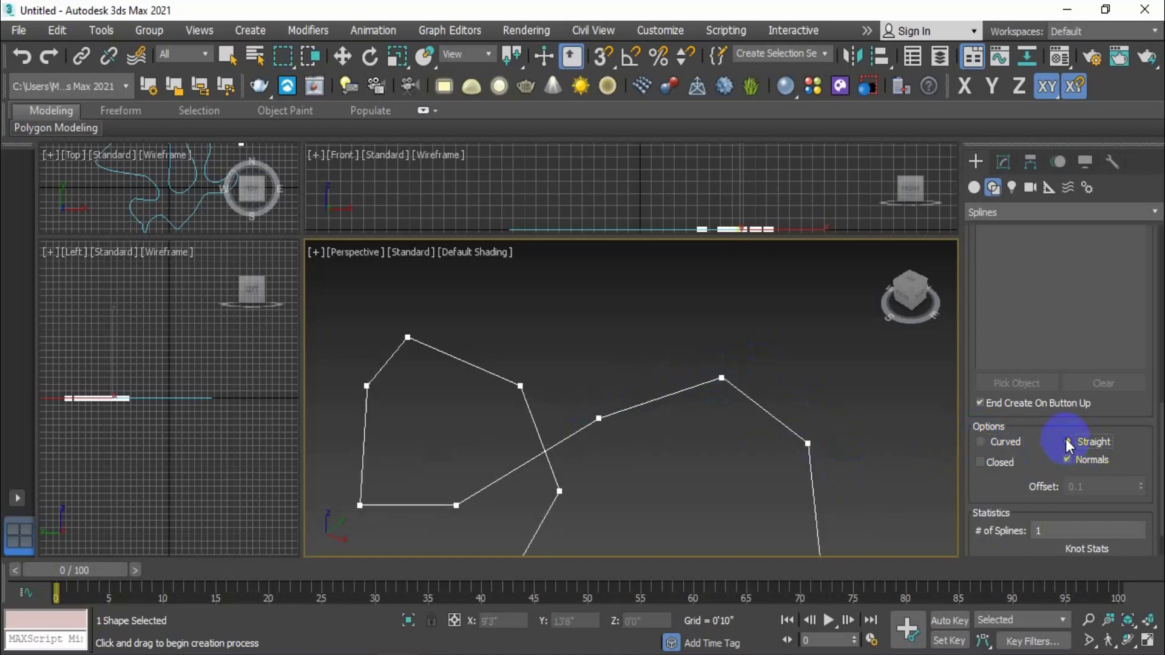
scroll(771, 443, "down", 3)
middle_click_drag(775, 463, 779, 416)
scroll(763, 361, "up", 3)
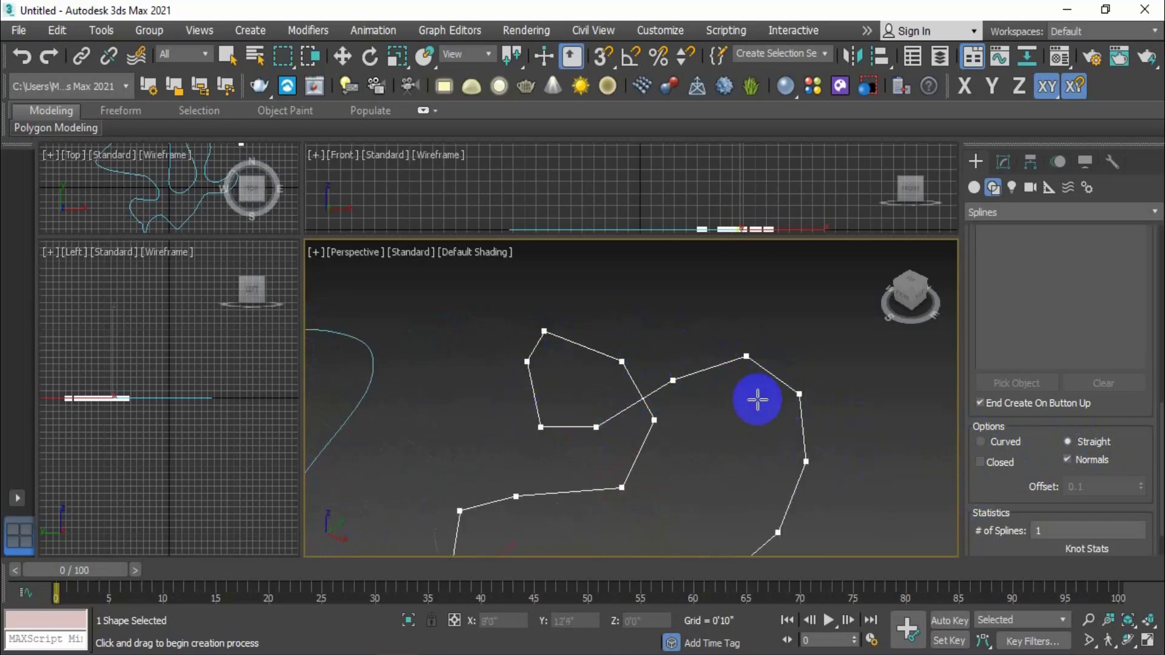
left_click(980, 442)
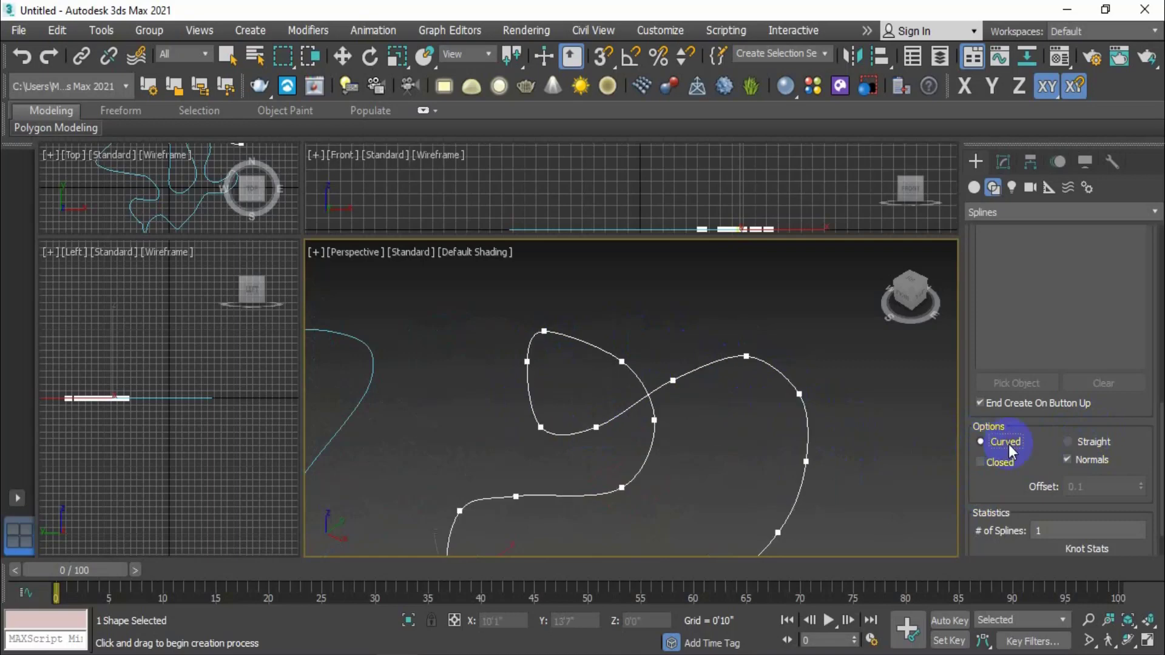
- Turn on the Closed option for the Freehand spline and inspect where its start and end meet
left_click(981, 463)
middle_click_drag(820, 460, 762, 398, "alt")
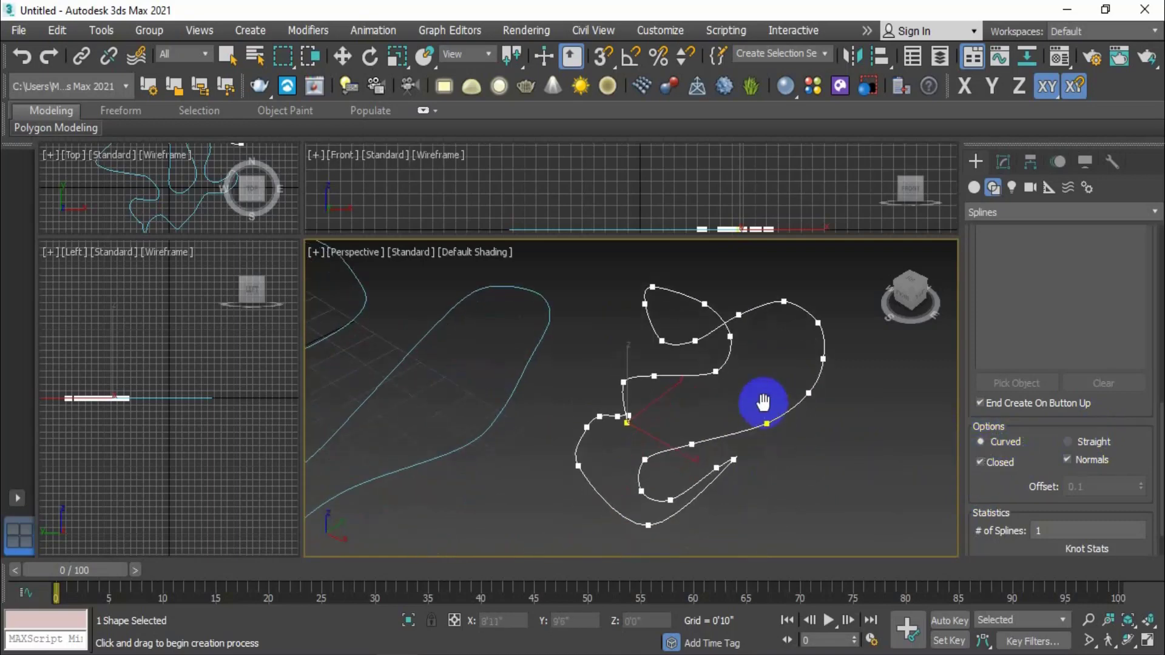
middle_click_drag(644, 420, 607, 409, "alt")
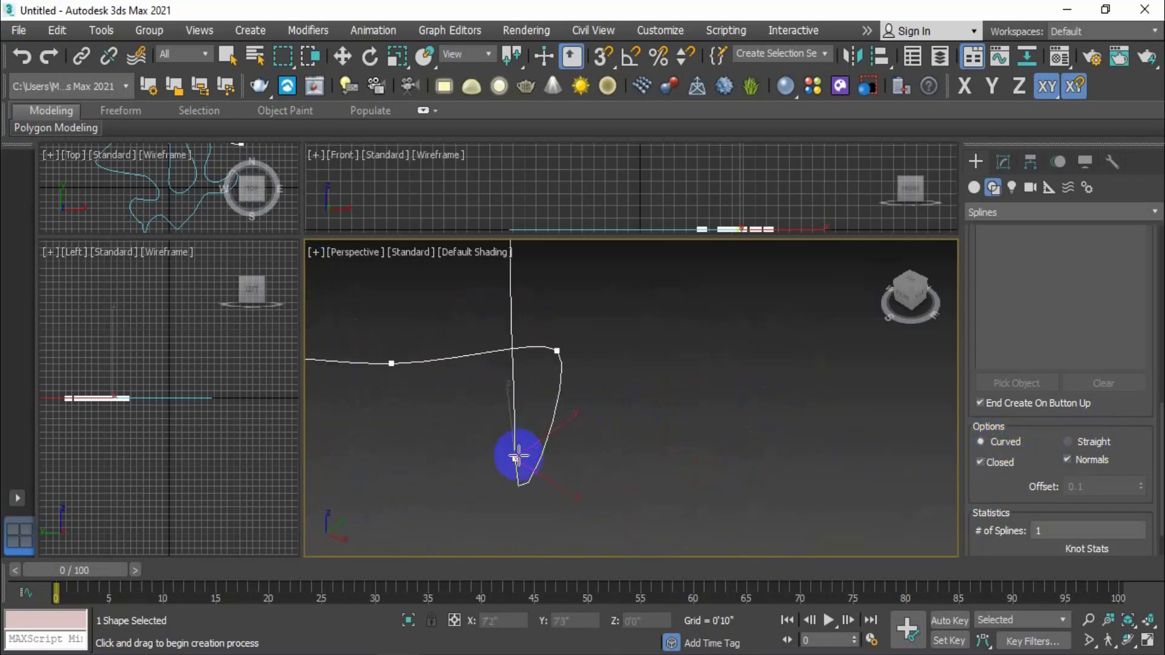
middle_click_drag(520, 456, 592, 461, "alt")
- Toggle the Closed option repeatedly to compare the joined and separate ends, leaving the spline open
left_click(980, 463)
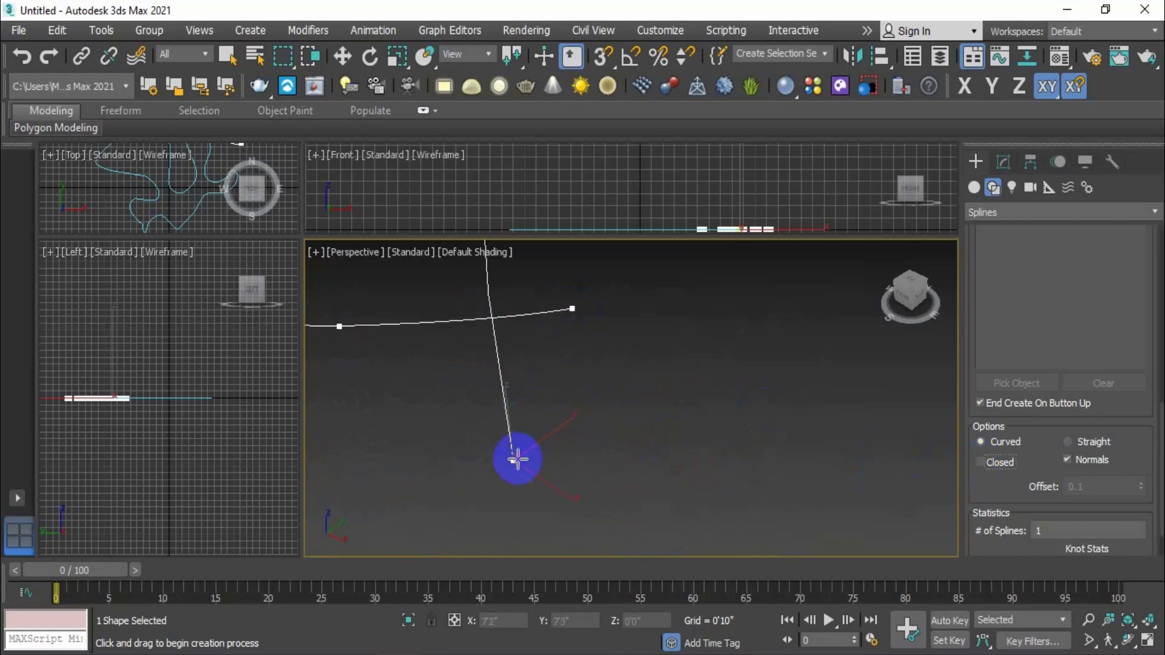
left_click(979, 462)
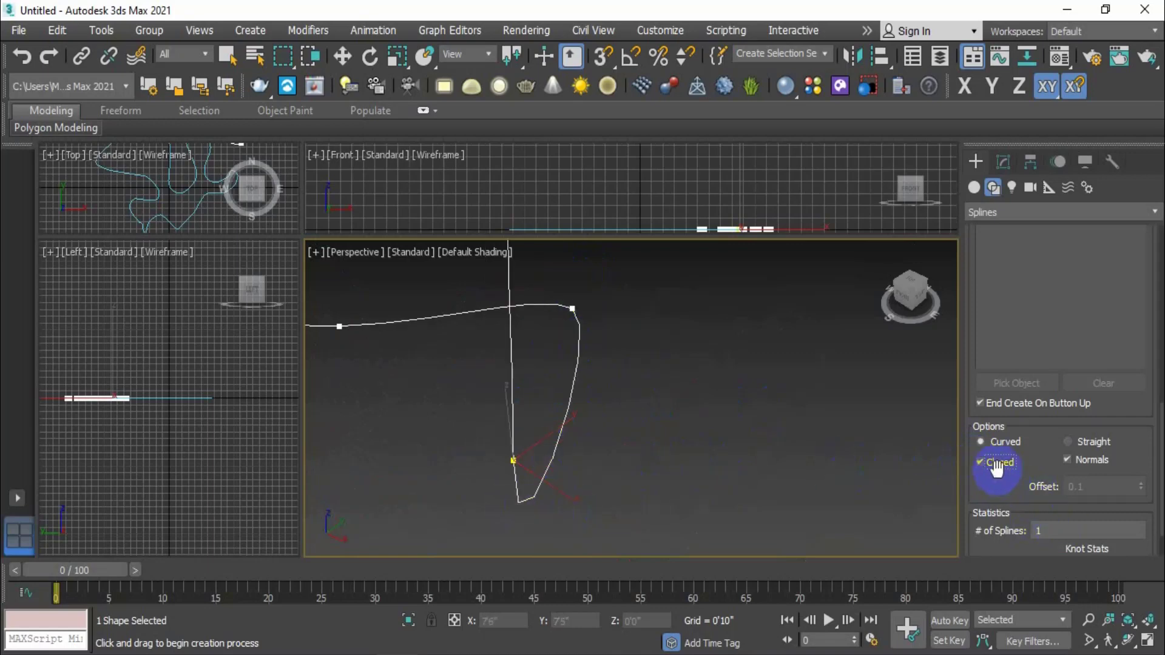
left_click(1067, 459)
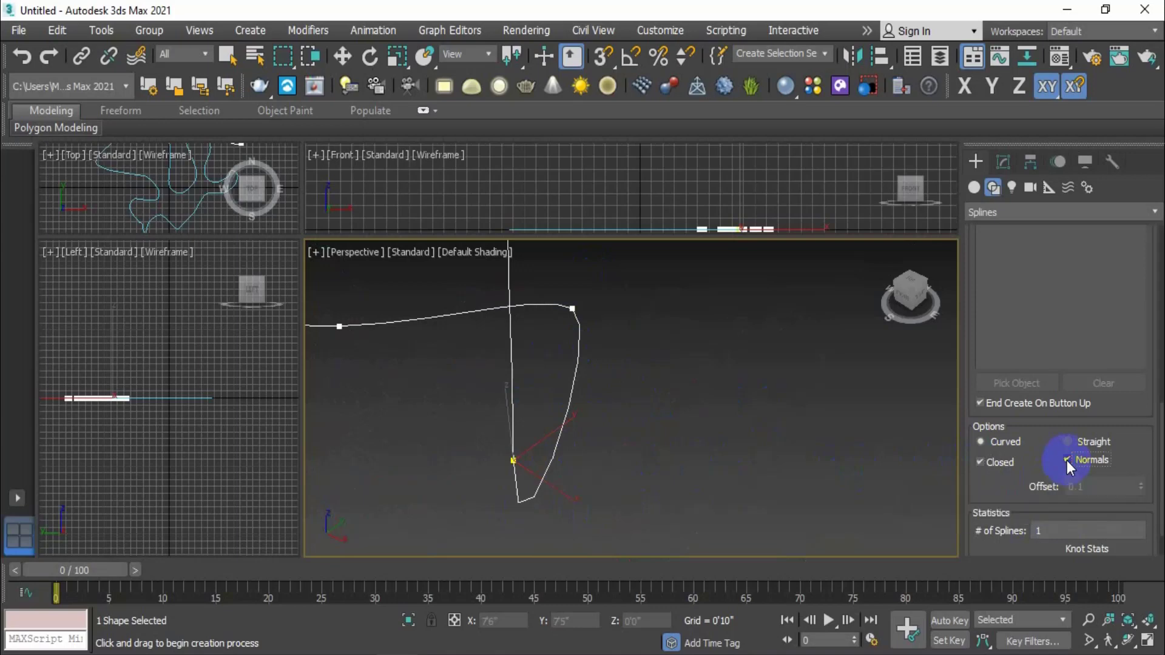
left_click(981, 462)
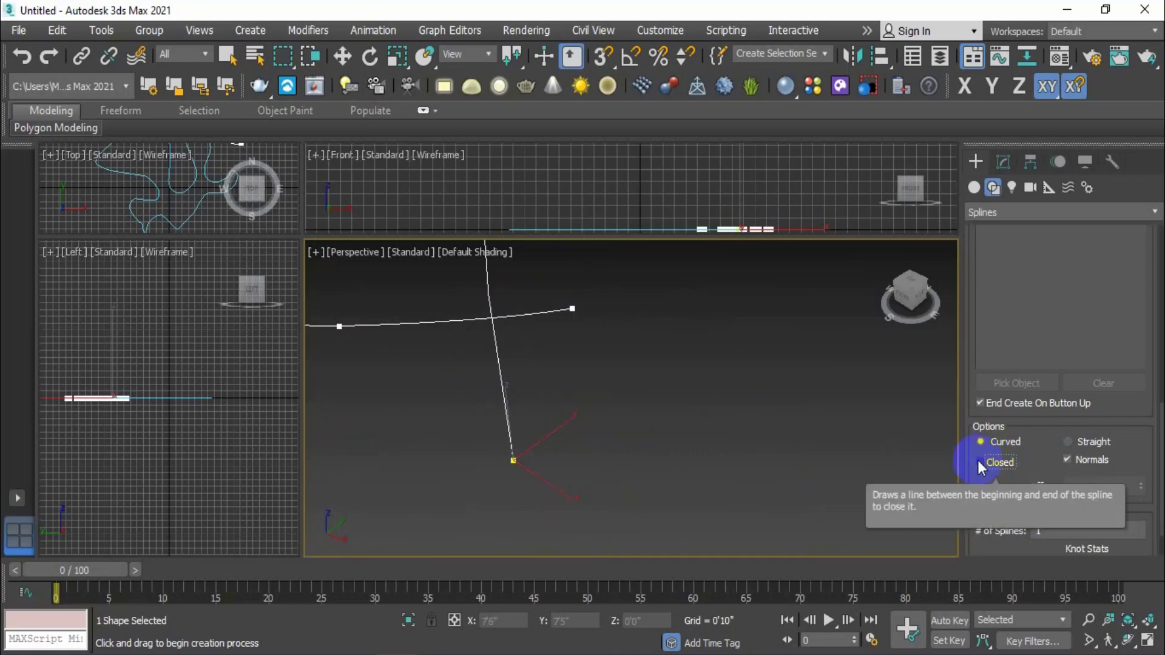
left_click(978, 460)
left_click(978, 463)
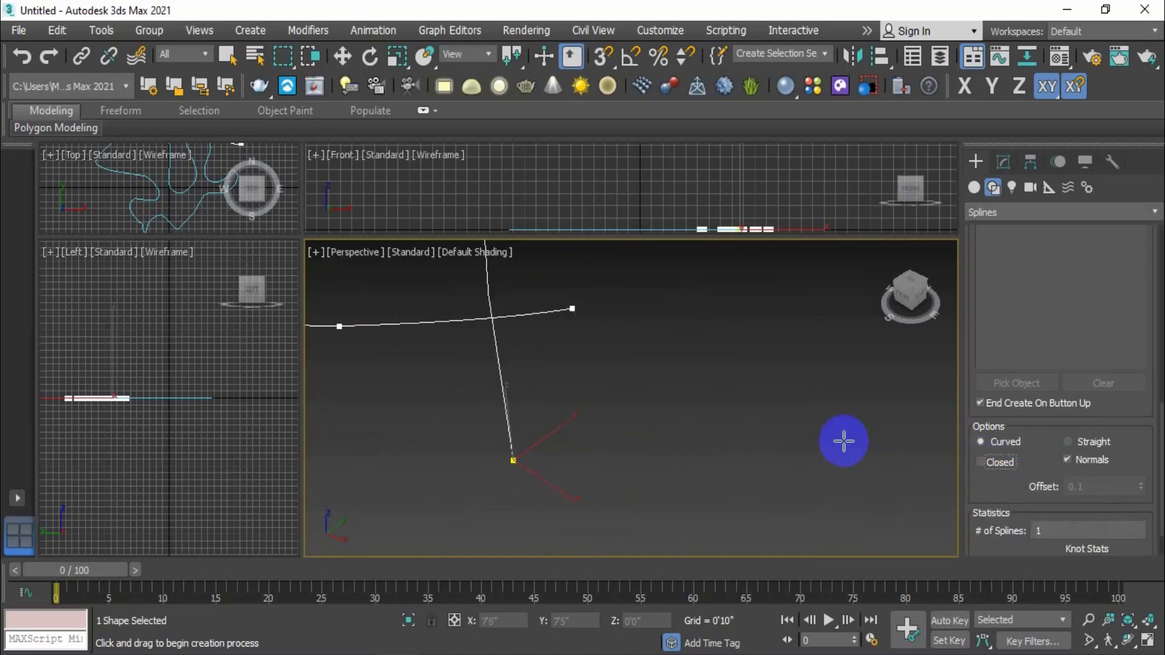
- Review the Freehand spline's statistics, including the number of splines and its original and new knots
scroll(846, 442, "down", 6)
scroll(1002, 510, "down", 2)
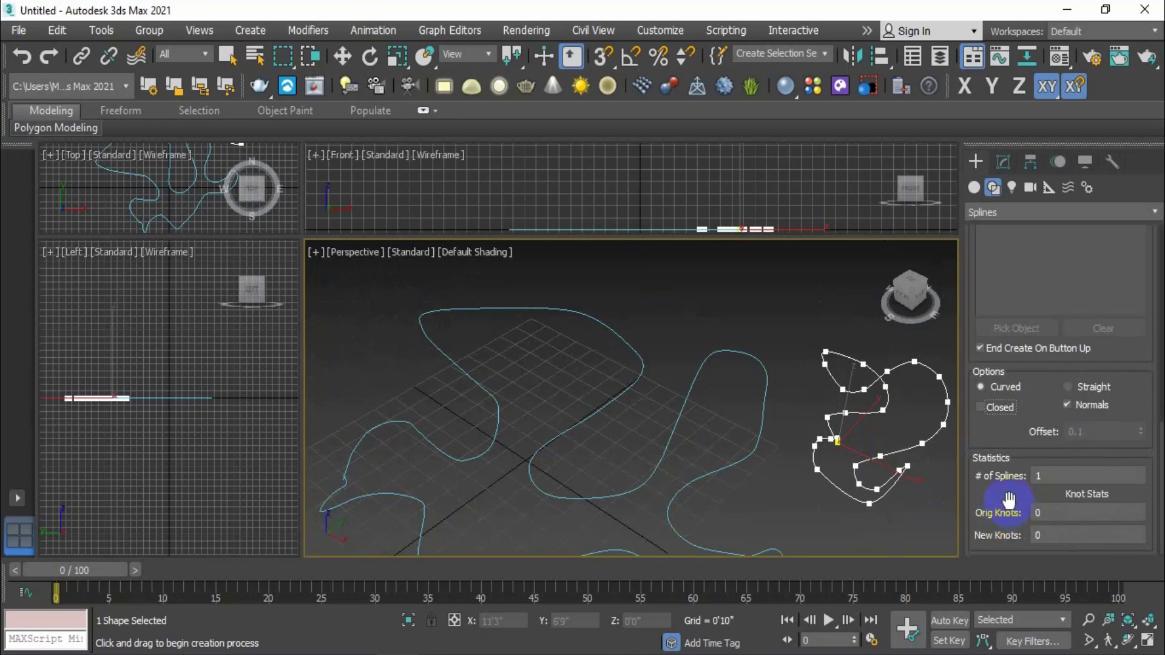
scroll(871, 481, "up", 3)
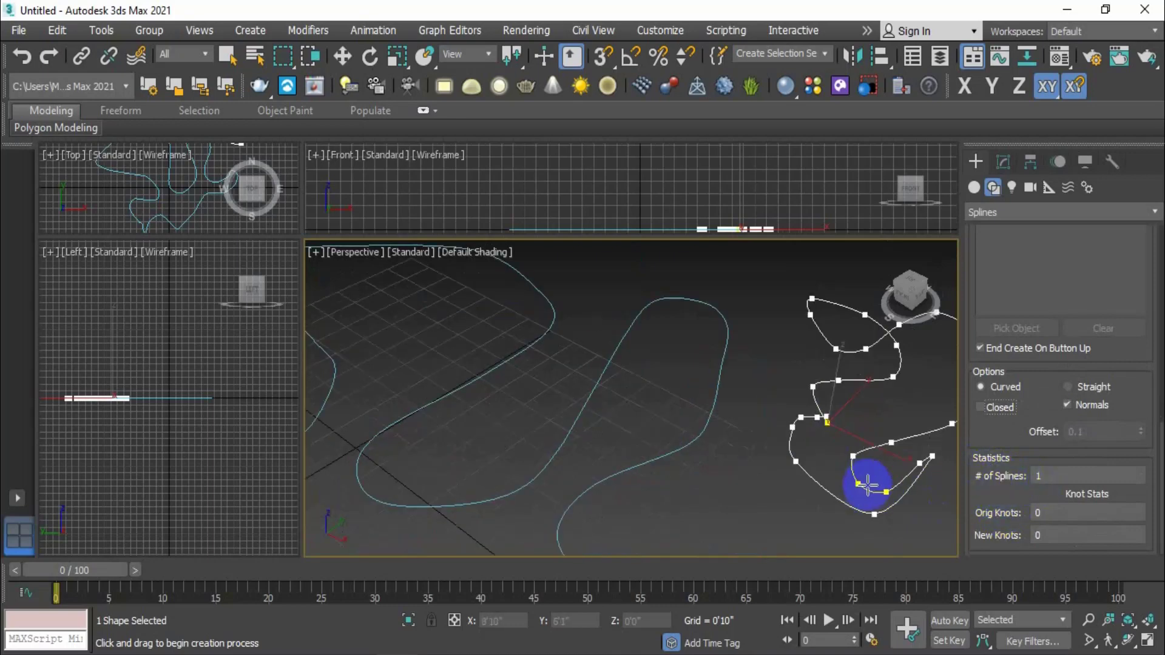
middle_click_drag(871, 482, 740, 486)
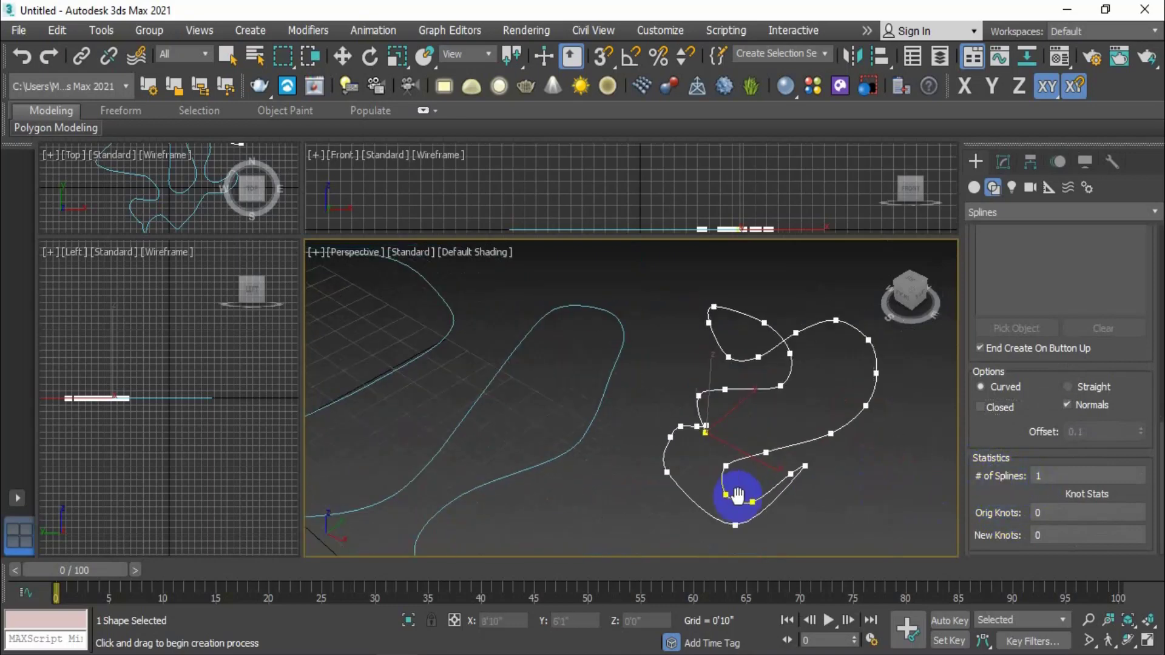
- Try setting the original knot count in the Freehand spline's statistics to 53 and return it to 0
left_click(1038, 475)
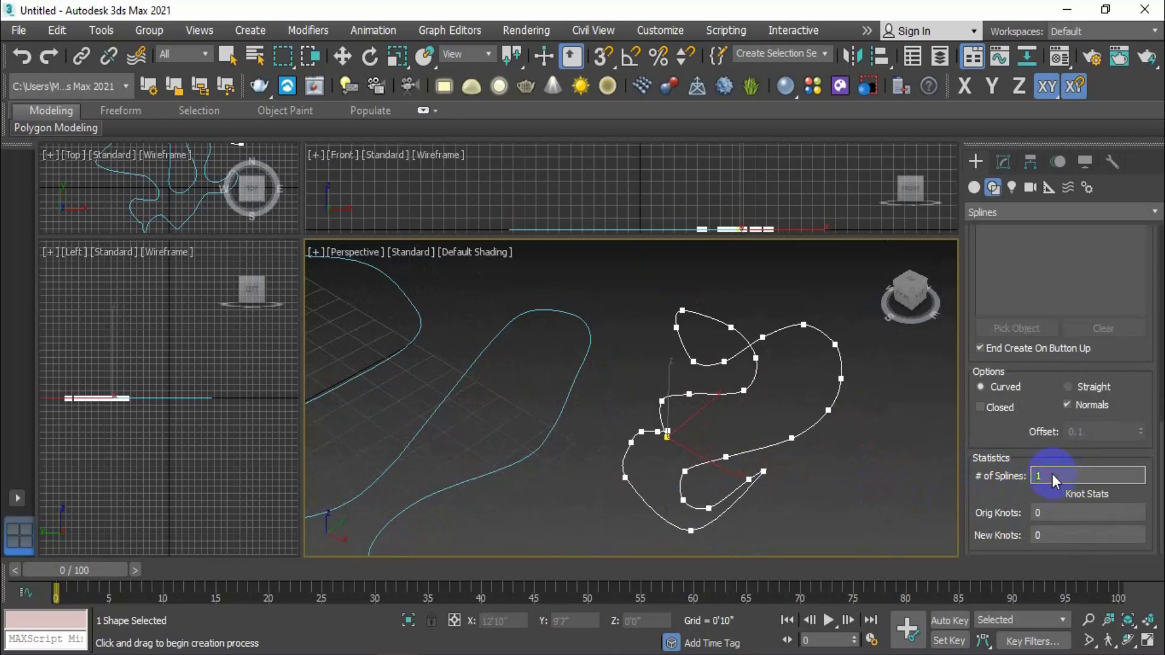
left_click(1037, 510)
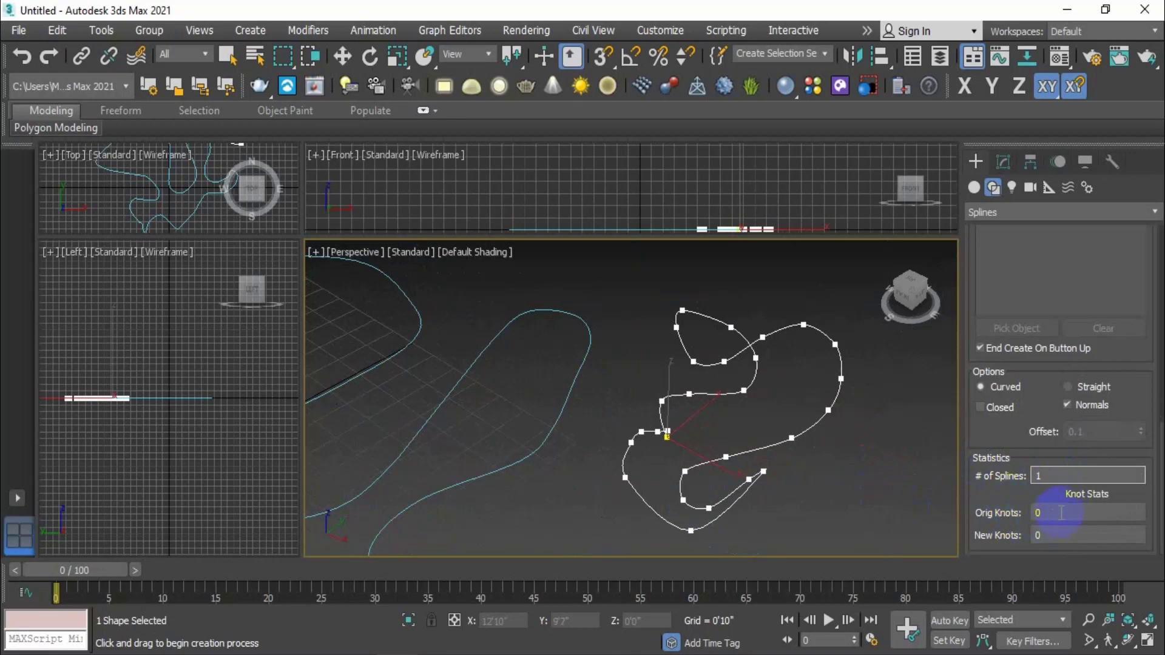
left_click(1039, 512)
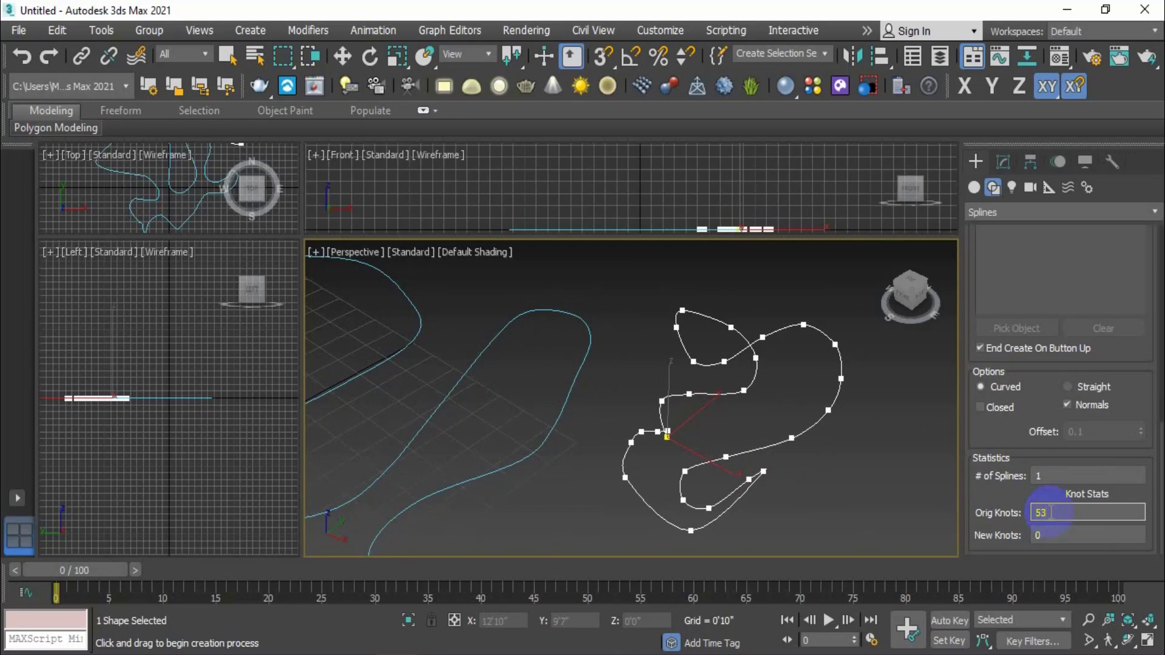
type("53")
left_click_drag(1050, 513, 973, 513)
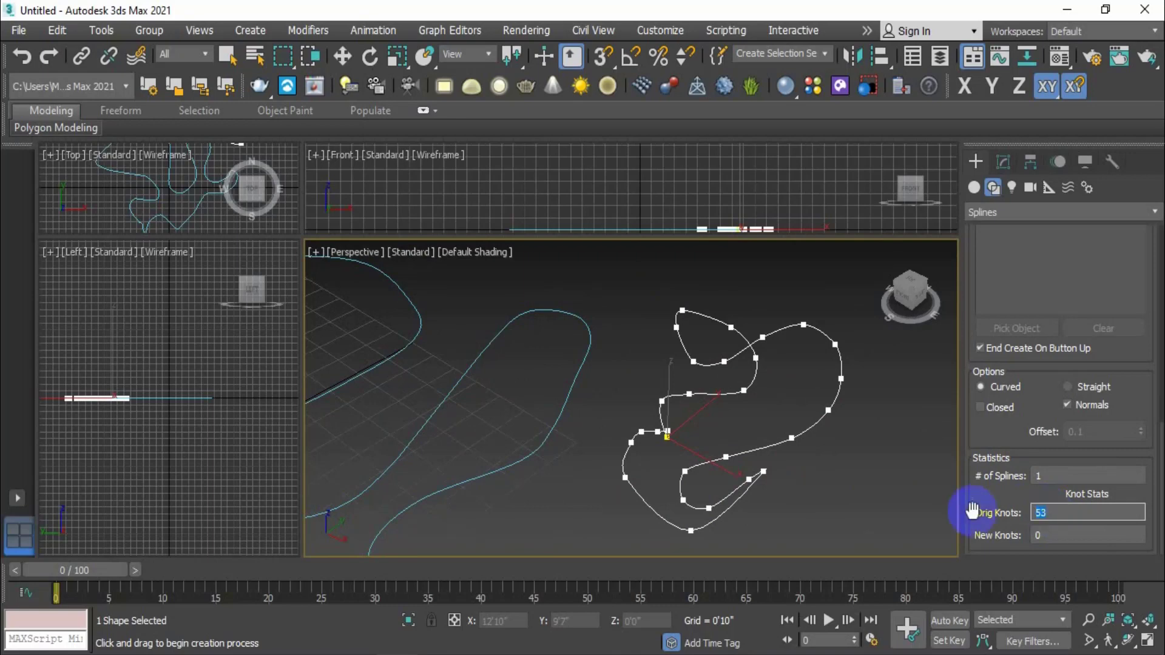
type("0")
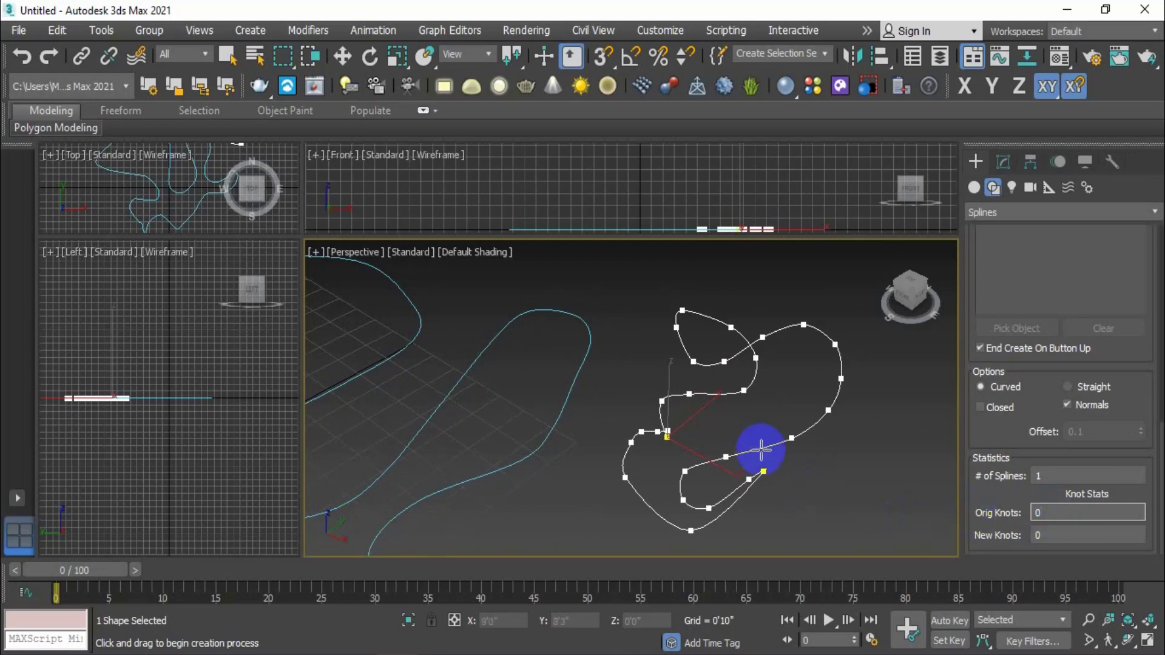
- Leave Freehand creation with the Move tool and delete both Freehand splines from the scene
scroll(1014, 468, "up", 3)
scroll(1013, 470, "up", 6)
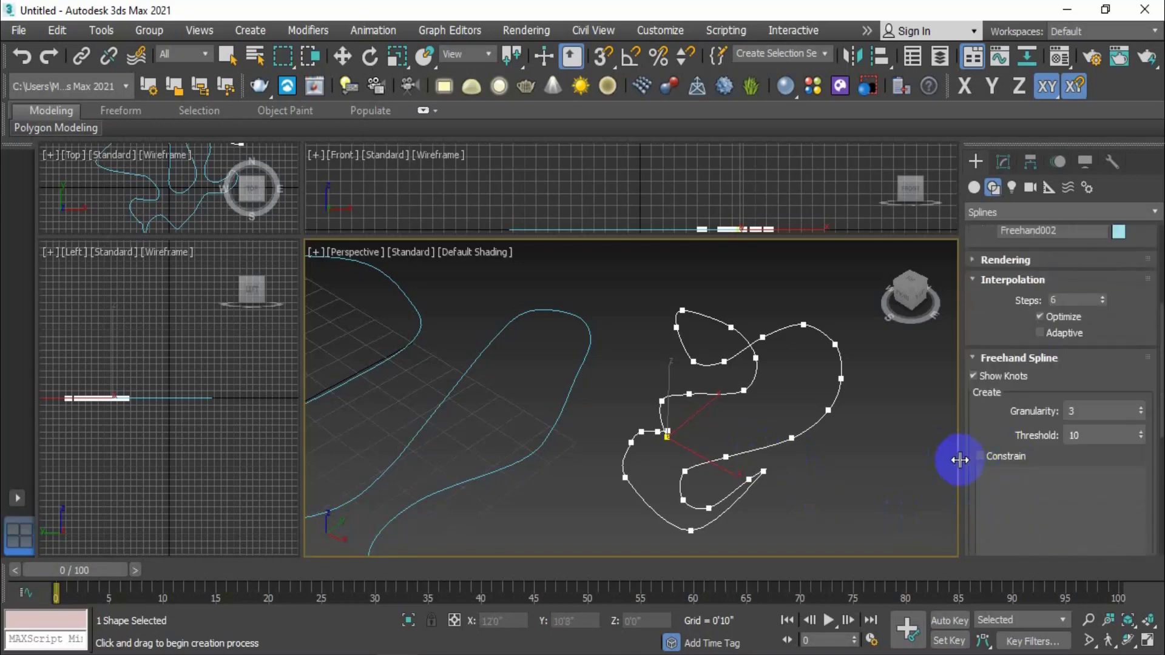
left_click(341, 56)
left_click(851, 476)
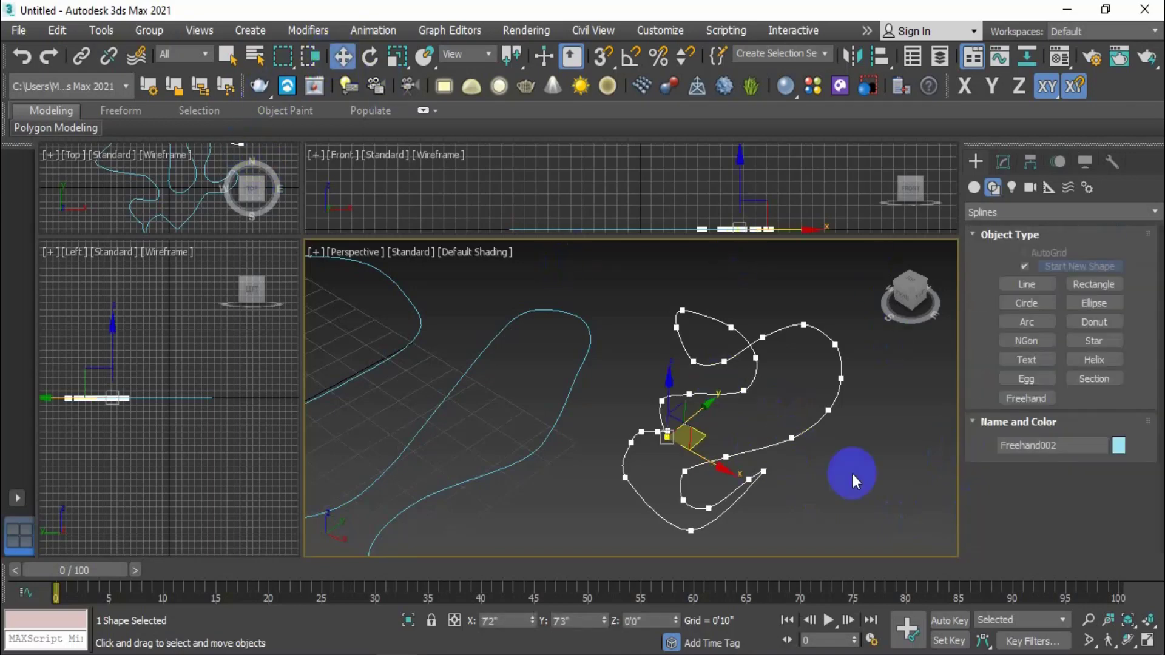
left_click_drag(879, 379, 621, 505)
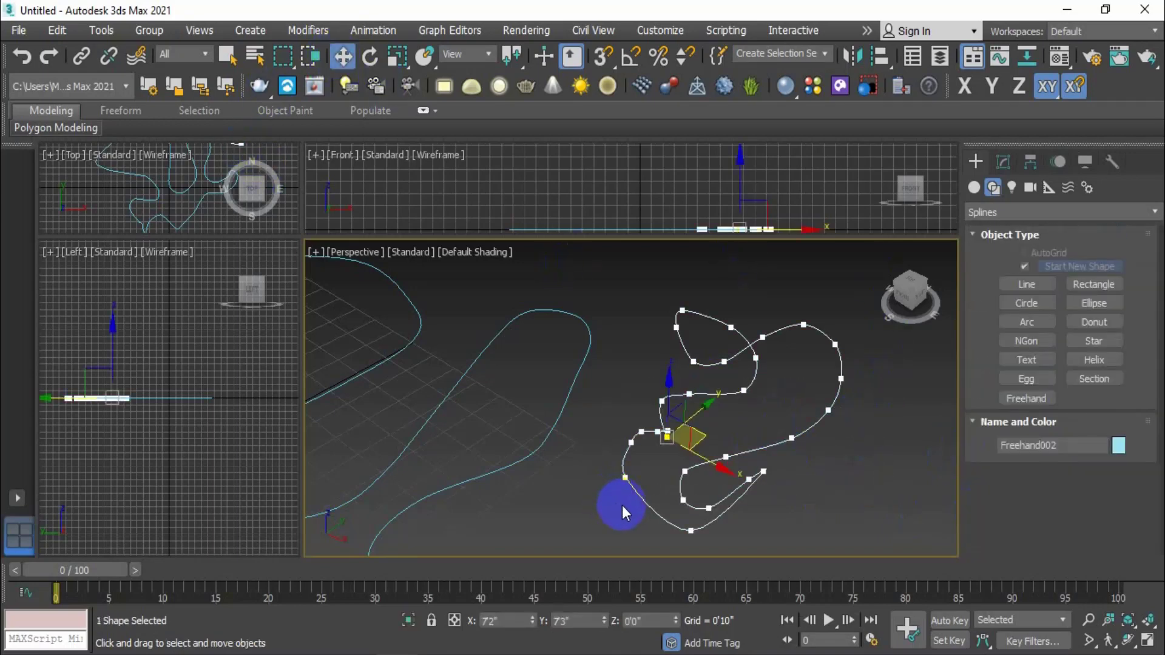
left_click(621, 505)
middle_click_drag(622, 505, 665, 457)
left_click_drag(785, 333, 534, 517)
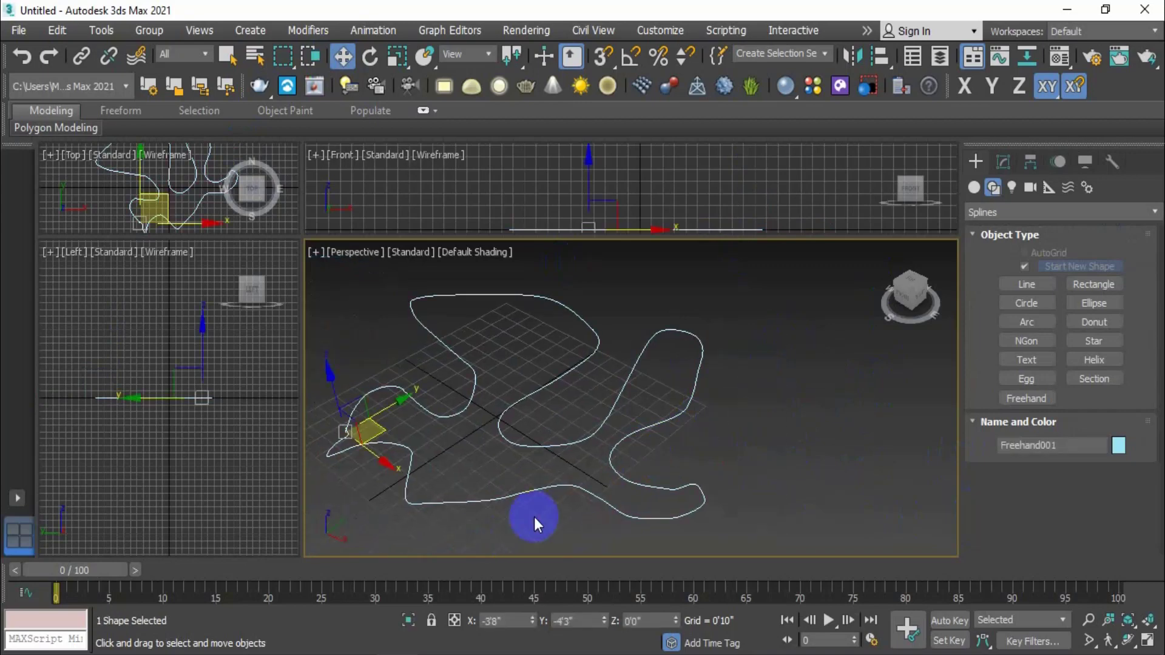
key("Delete")
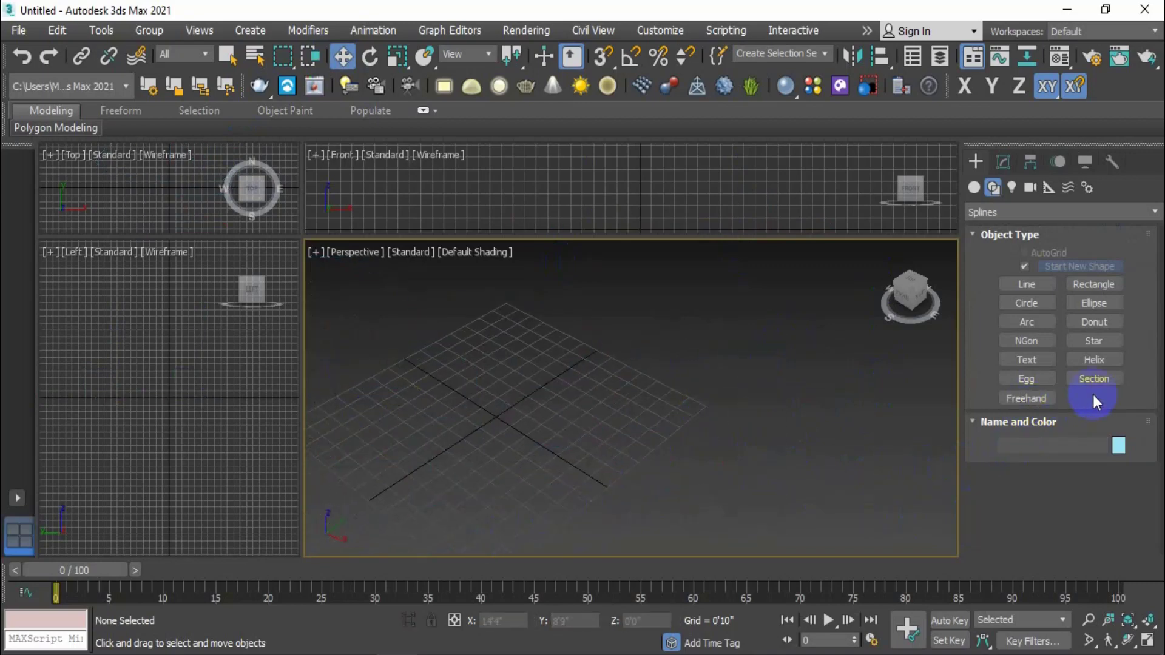
left_click(1027, 214)
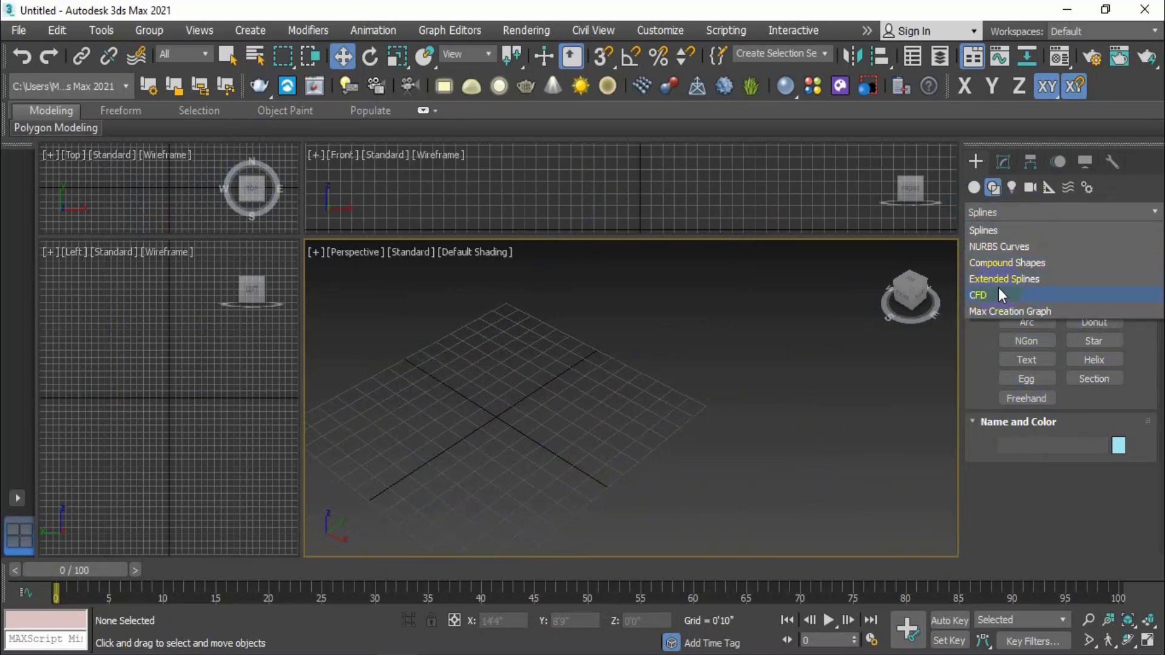
middle_click_drag(690, 439, 693, 415)
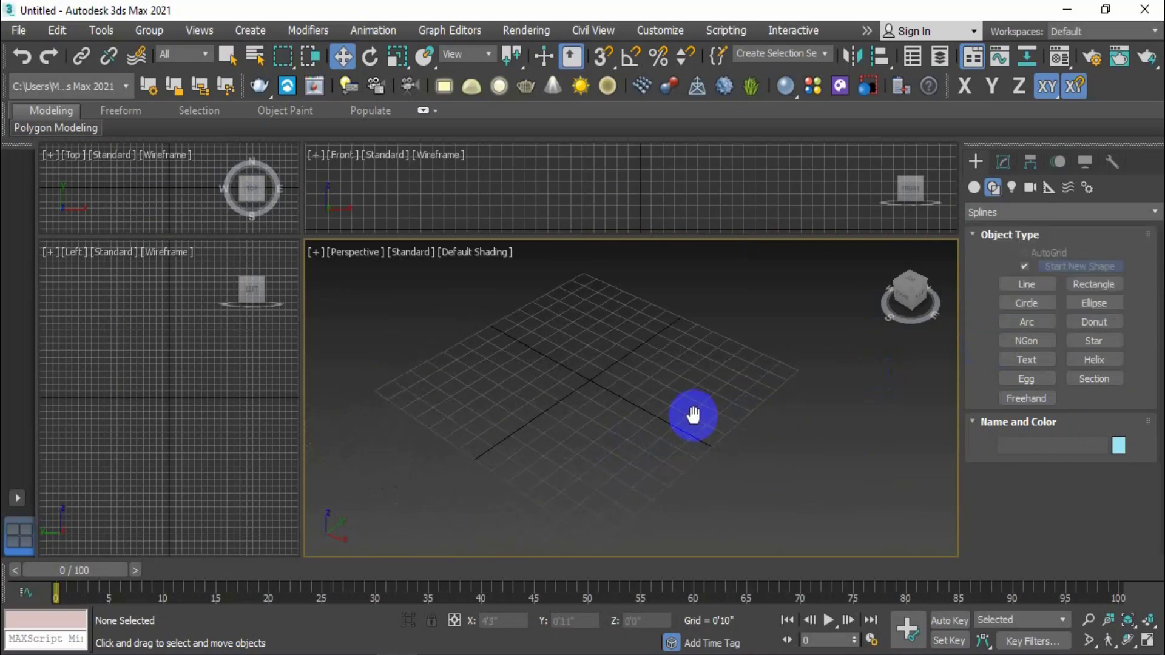